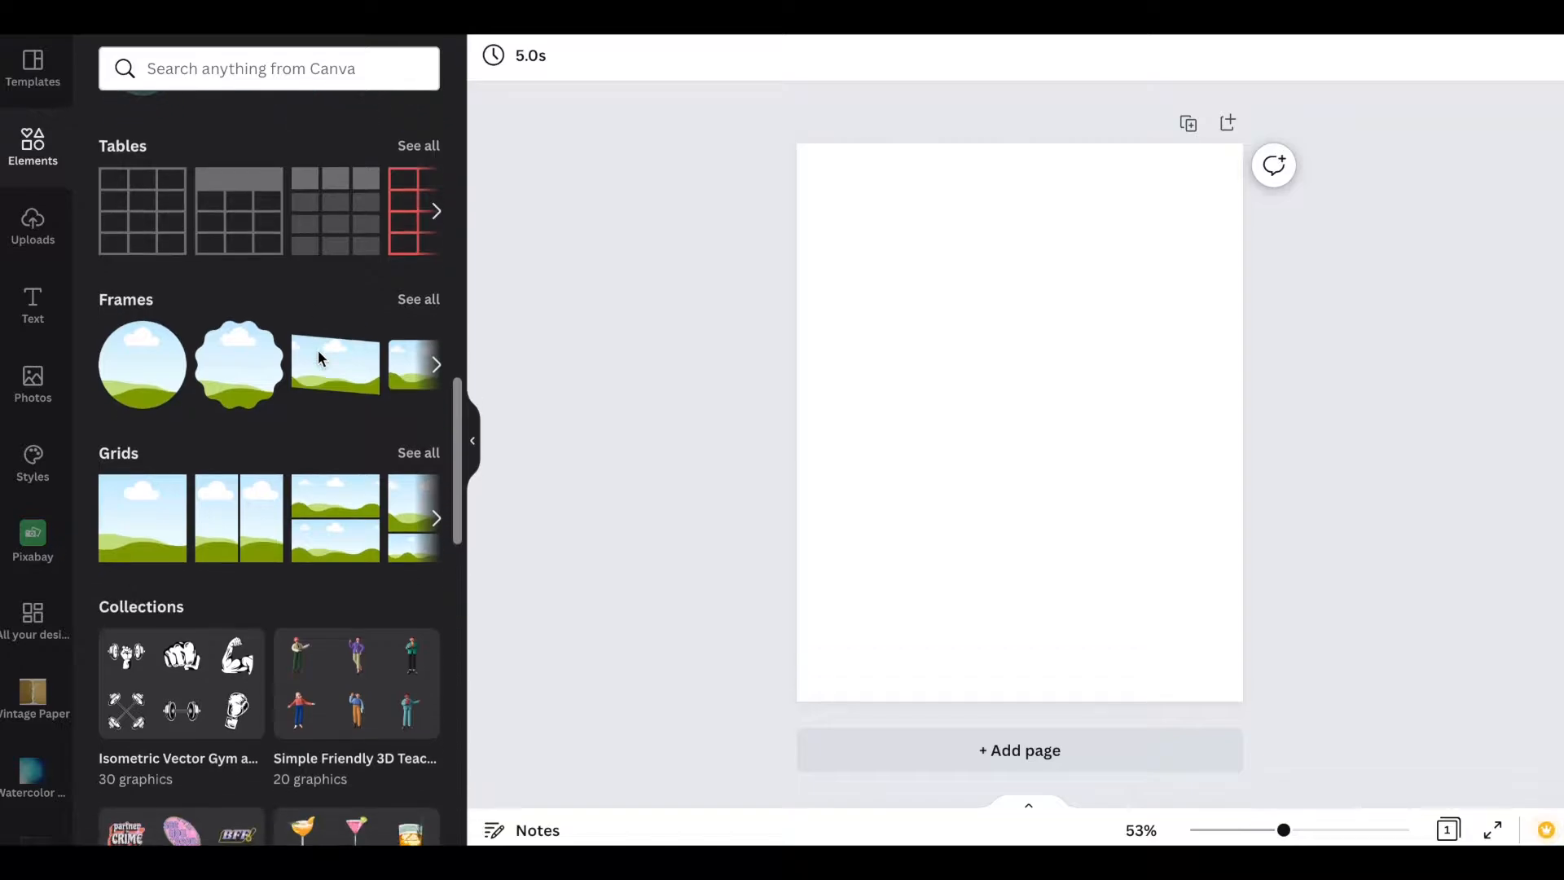
Browse the full frames collection and add the slanted parallelogram frame to the blank page
click(422, 302)
scroll(318, 593, down, 10)
scroll(317, 594, down, 1)
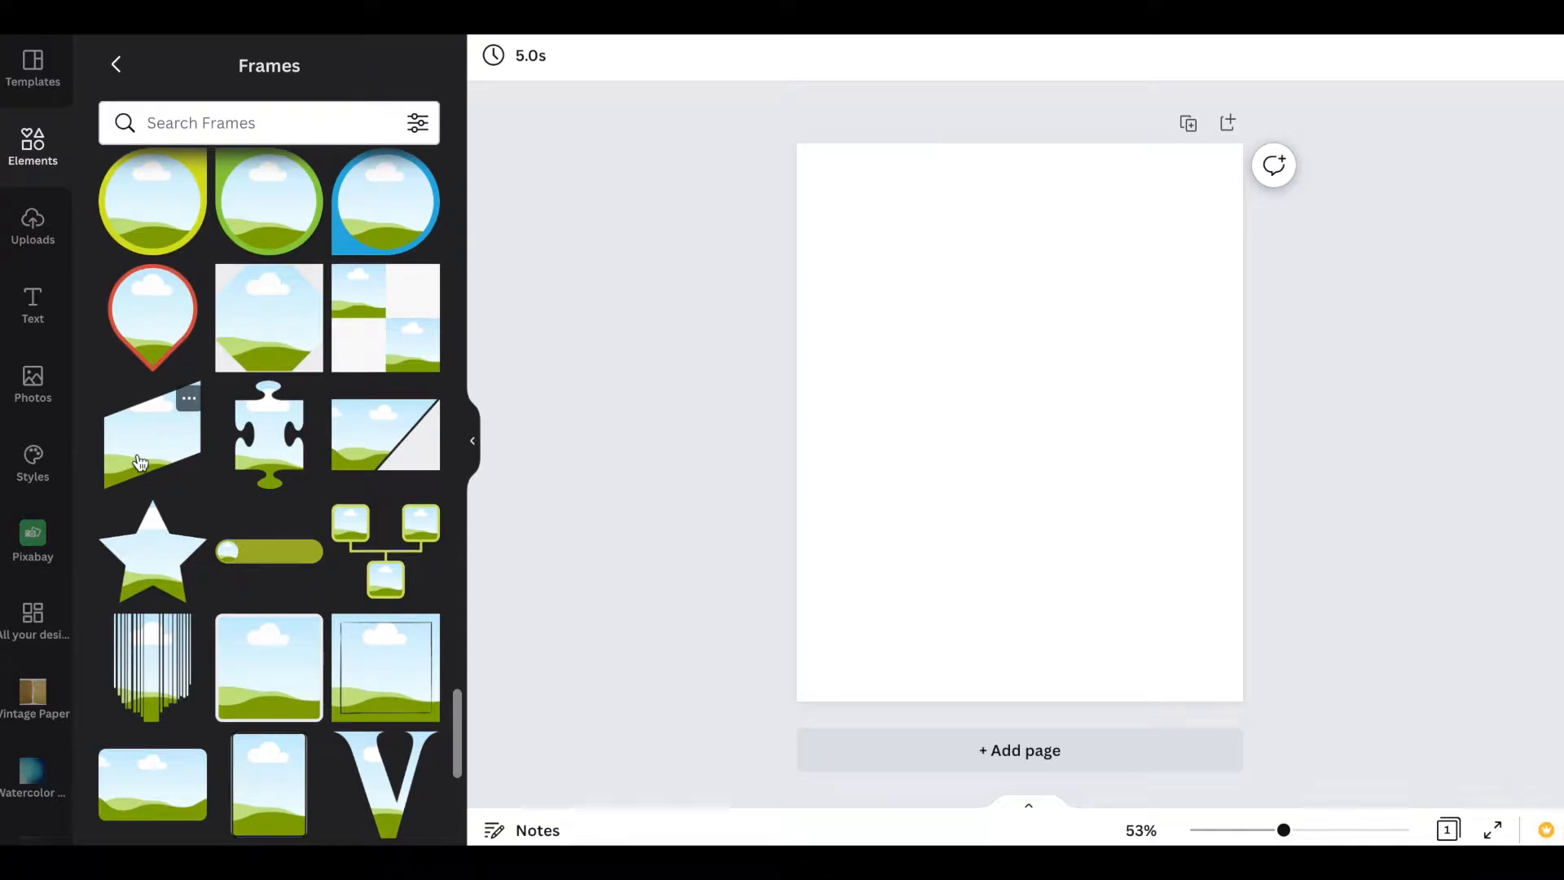
click(140, 462)
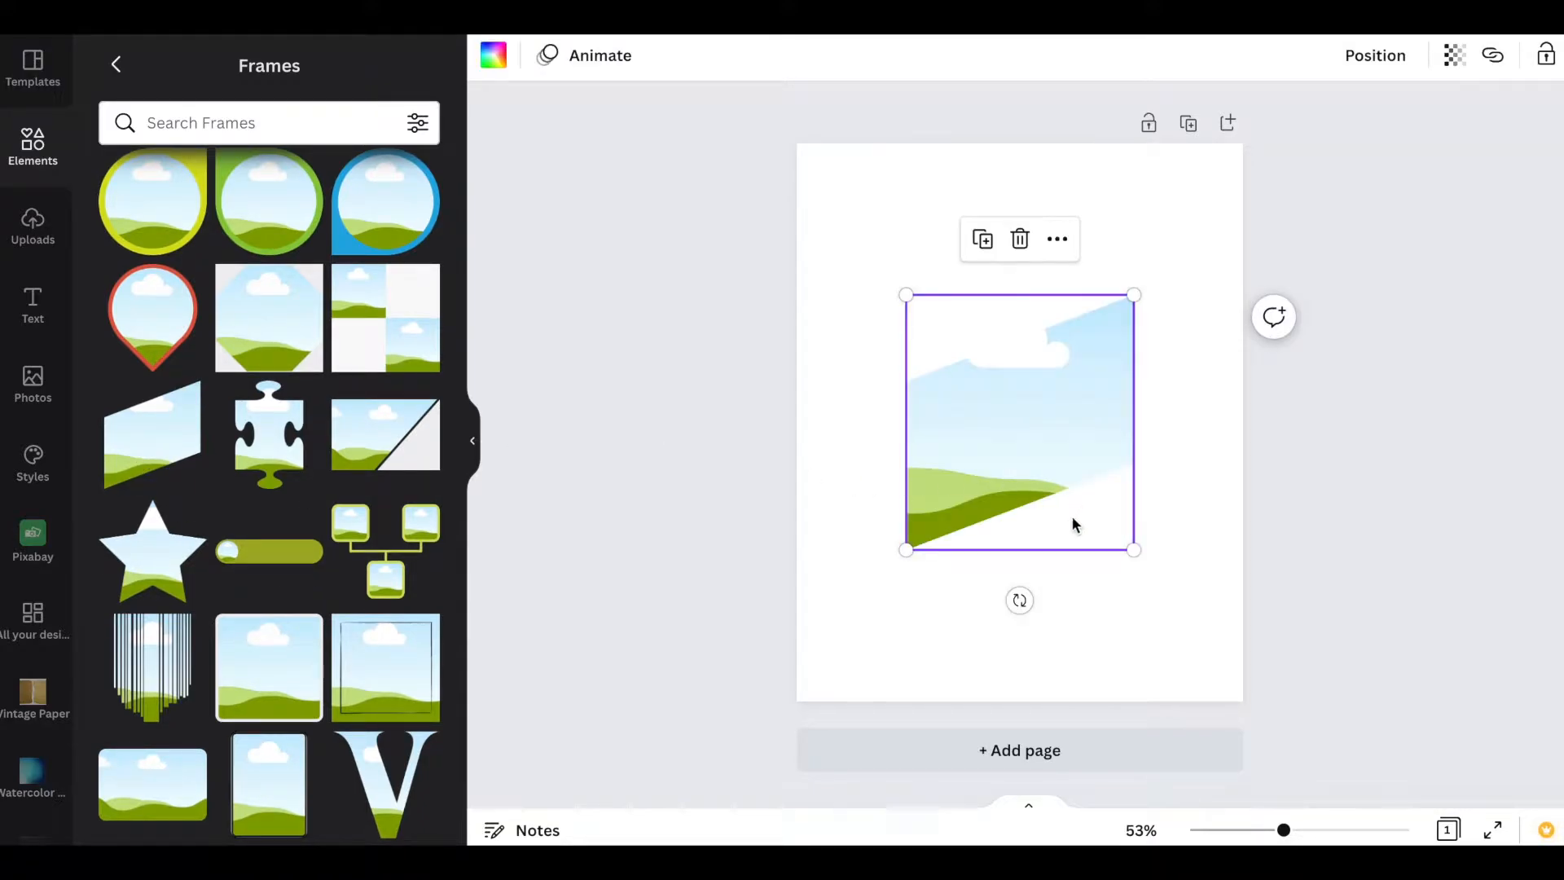
Rotate the parallelogram frame a quarter turn, shrink it, and place it in the page's top-left corner
drag(1019, 606, 1139, 425)
drag(1128, 522, 1047, 464)
drag(977, 408, 887, 252)
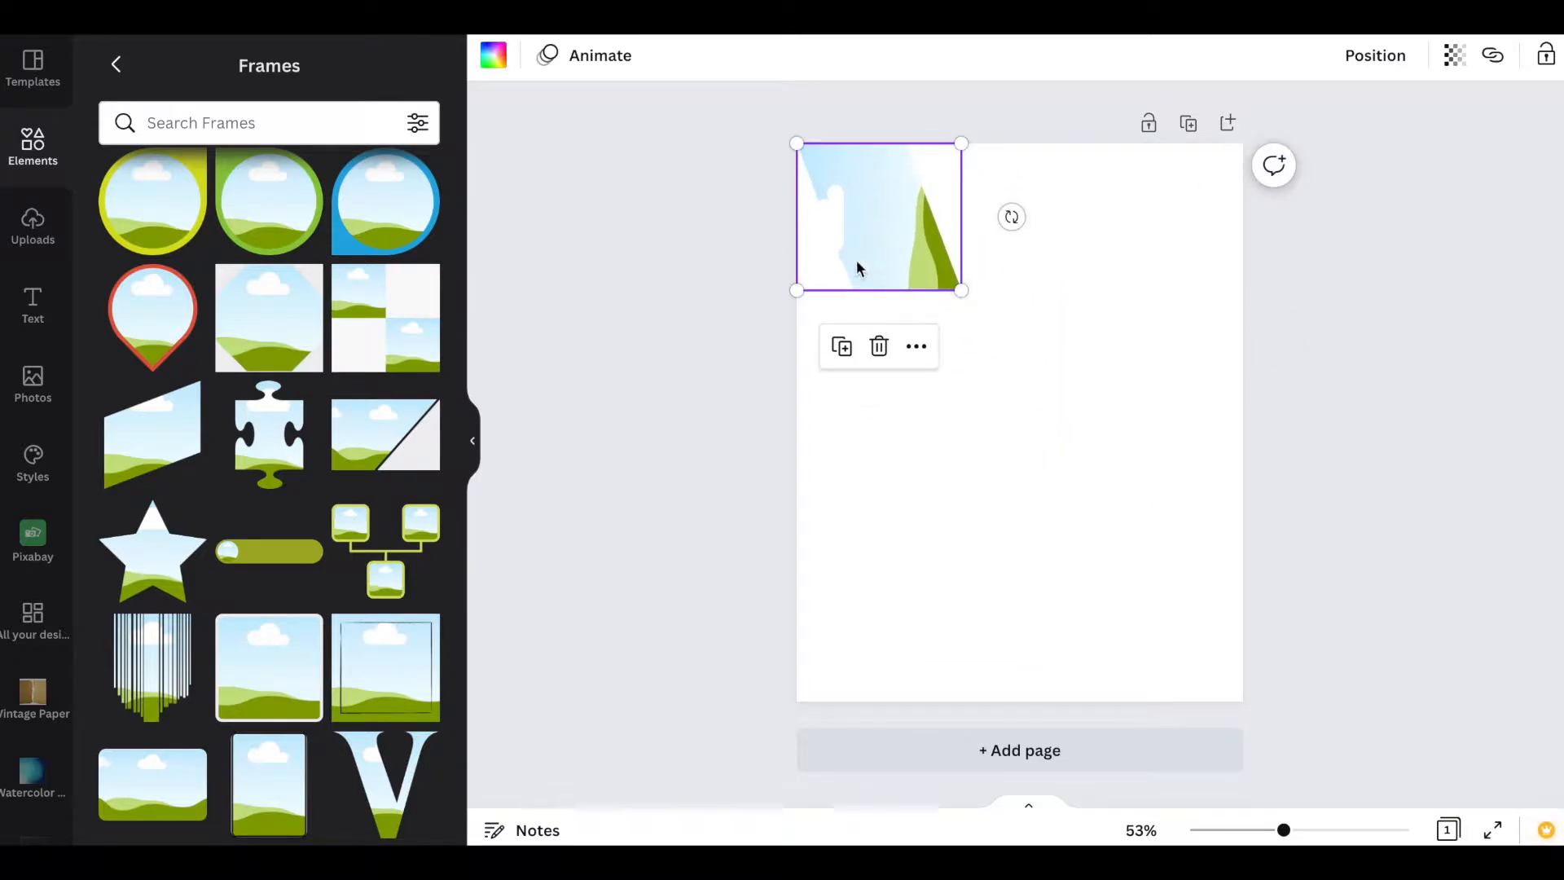
Duplicate the frame and fit the copy snugly against the first frame's slanted right edge, offset slightly downward
click(841, 347)
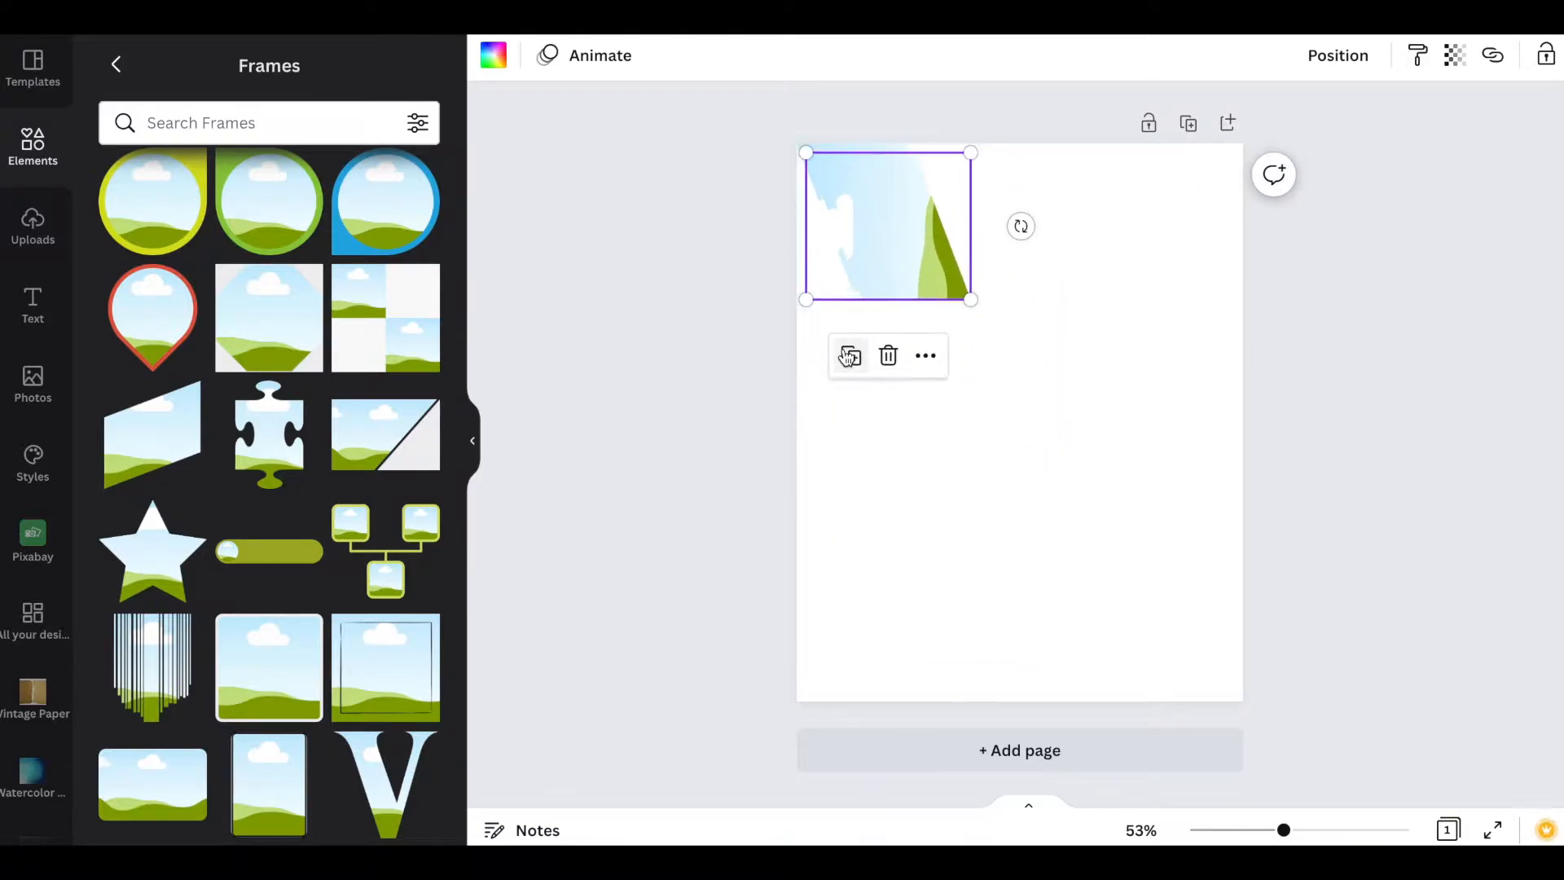
drag(877, 267, 987, 297)
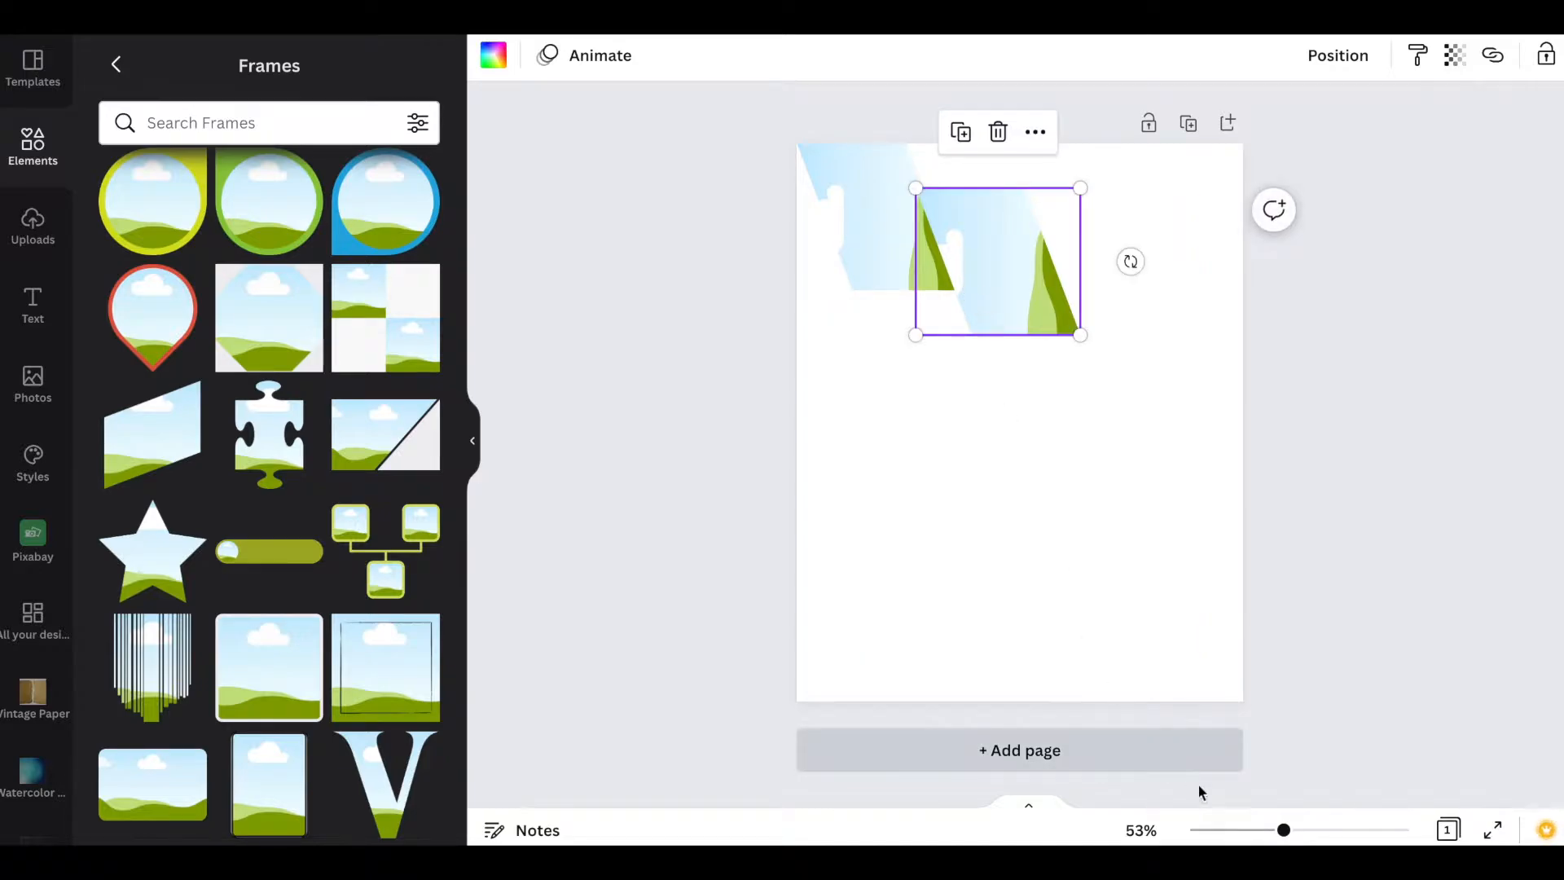
click(1284, 831)
drag(1283, 831, 1319, 829)
scroll(1090, 545, up, 3)
drag(984, 412, 998, 401)
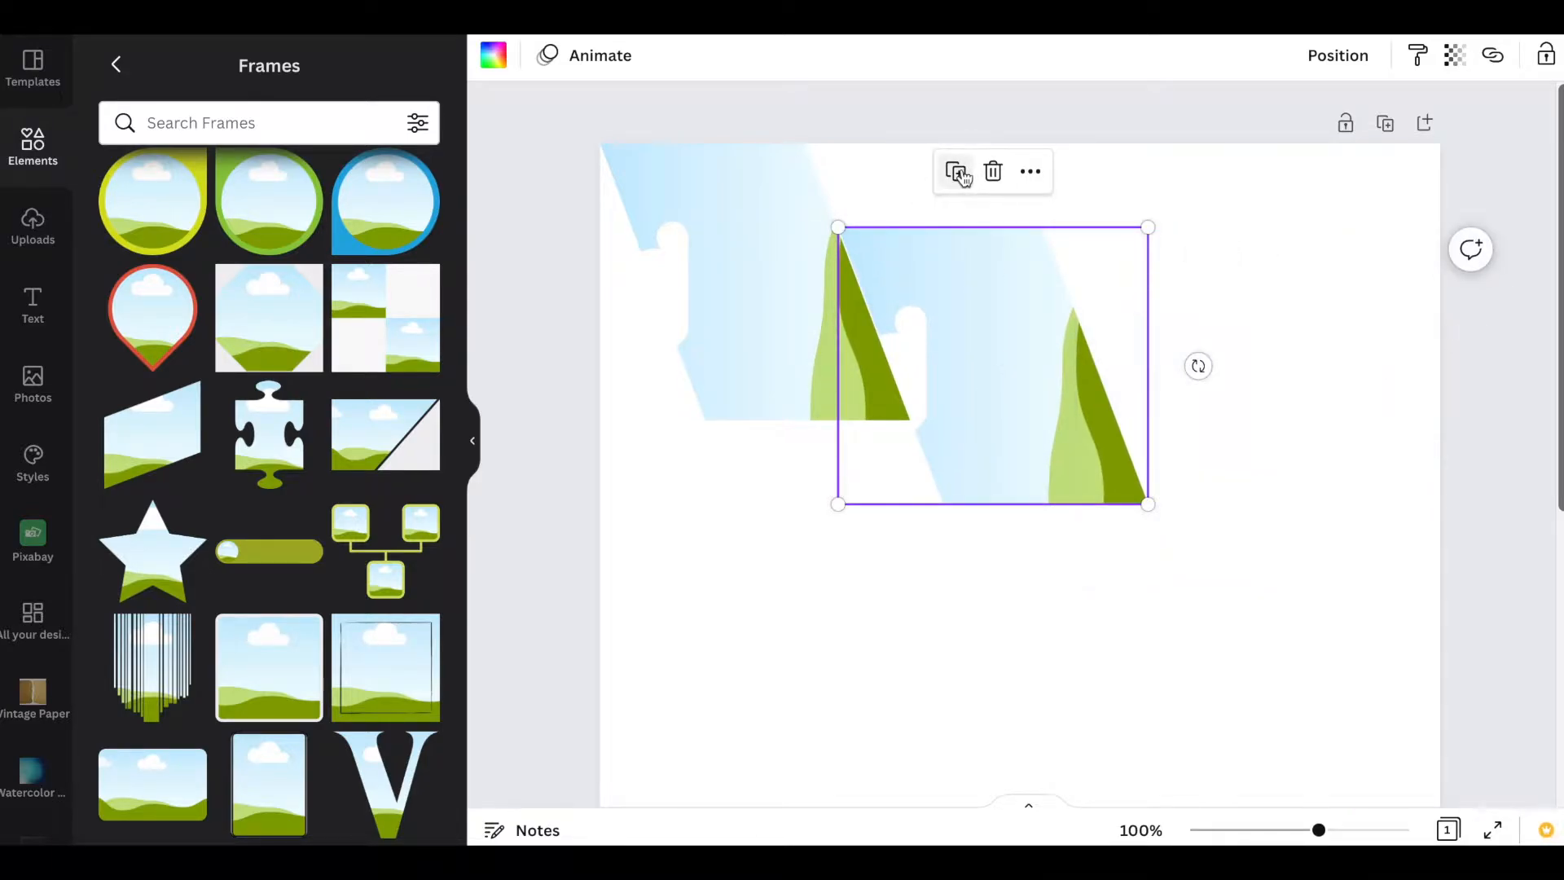
Duplicate the second frame and align the copy with the page's top edge, against the second frame's slanted side
click(955, 171)
drag(1220, 424, 1158, 246)
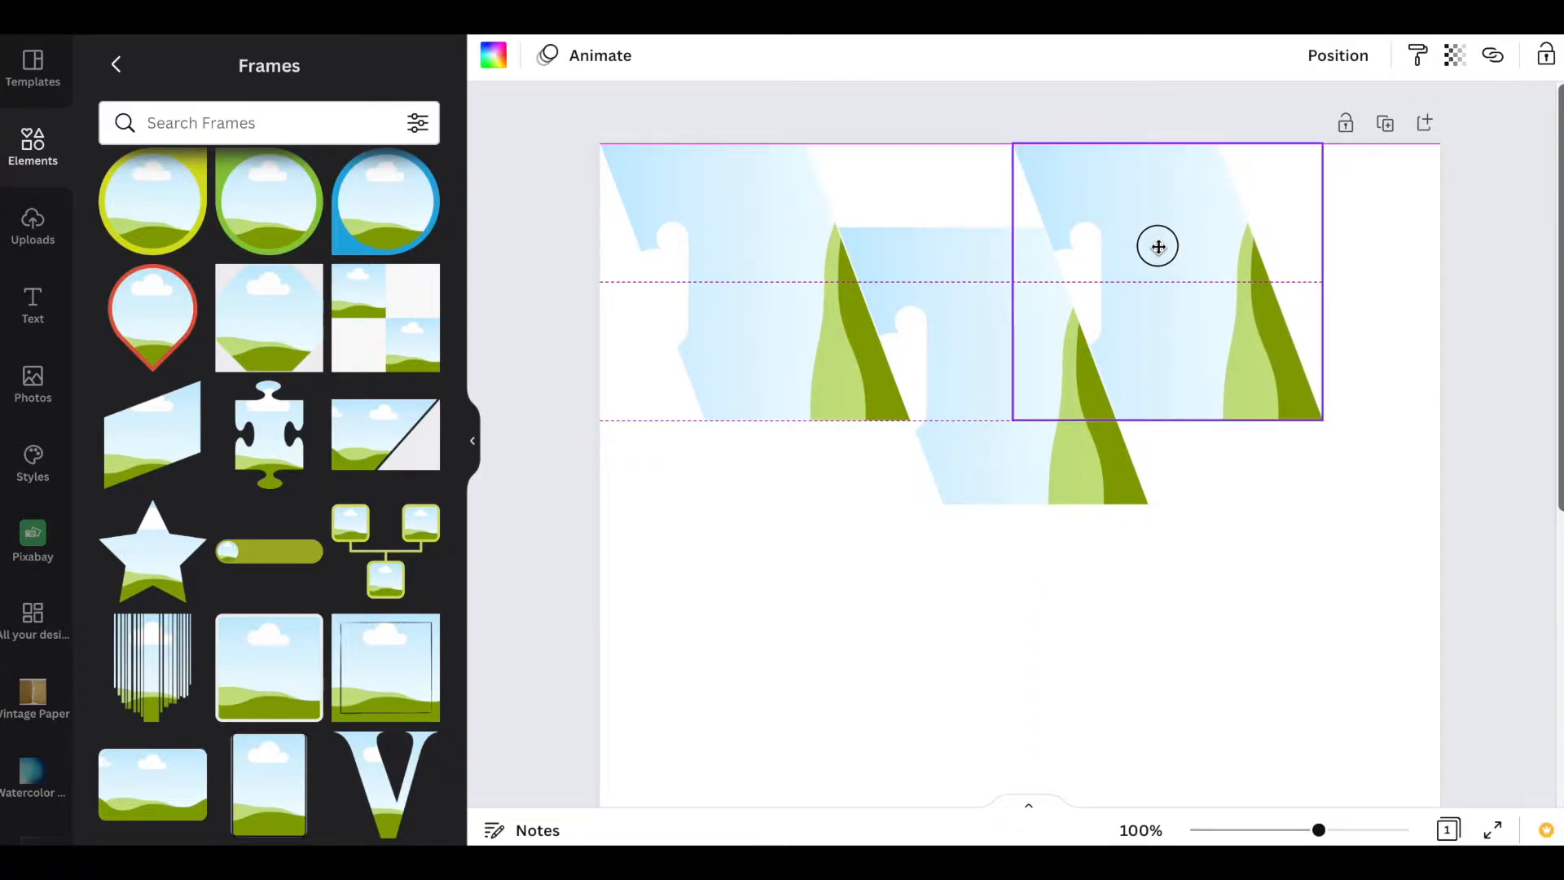
drag(1158, 246, 1158, 247)
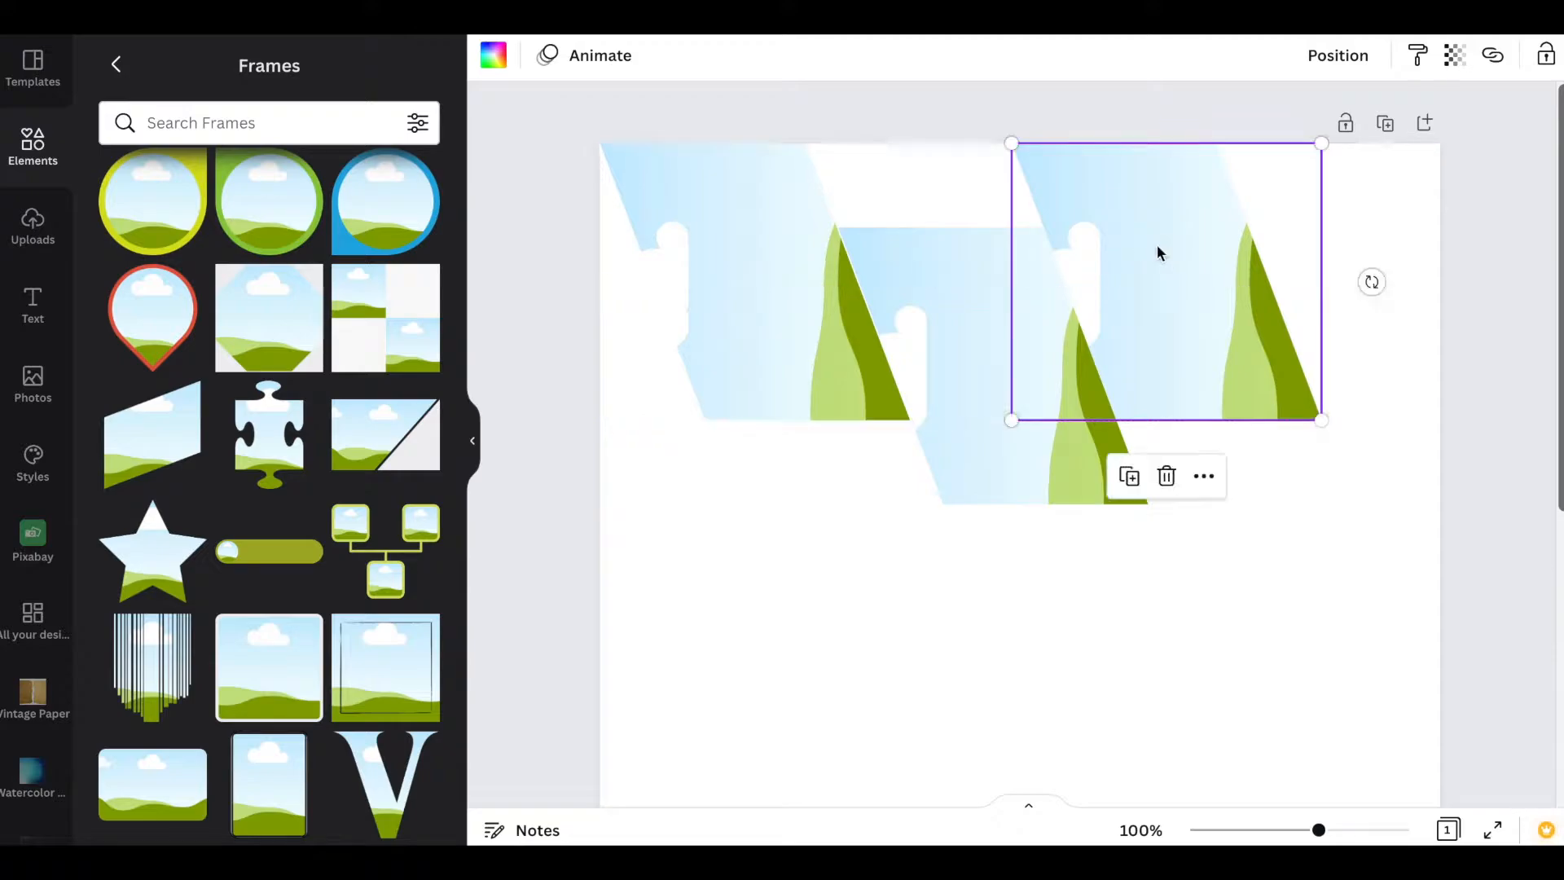
Continue the pattern with frame duplicates, fitting copies into the remaining gaps near the page's lower-right corner
click(943, 323)
scroll(943, 326, up, 5)
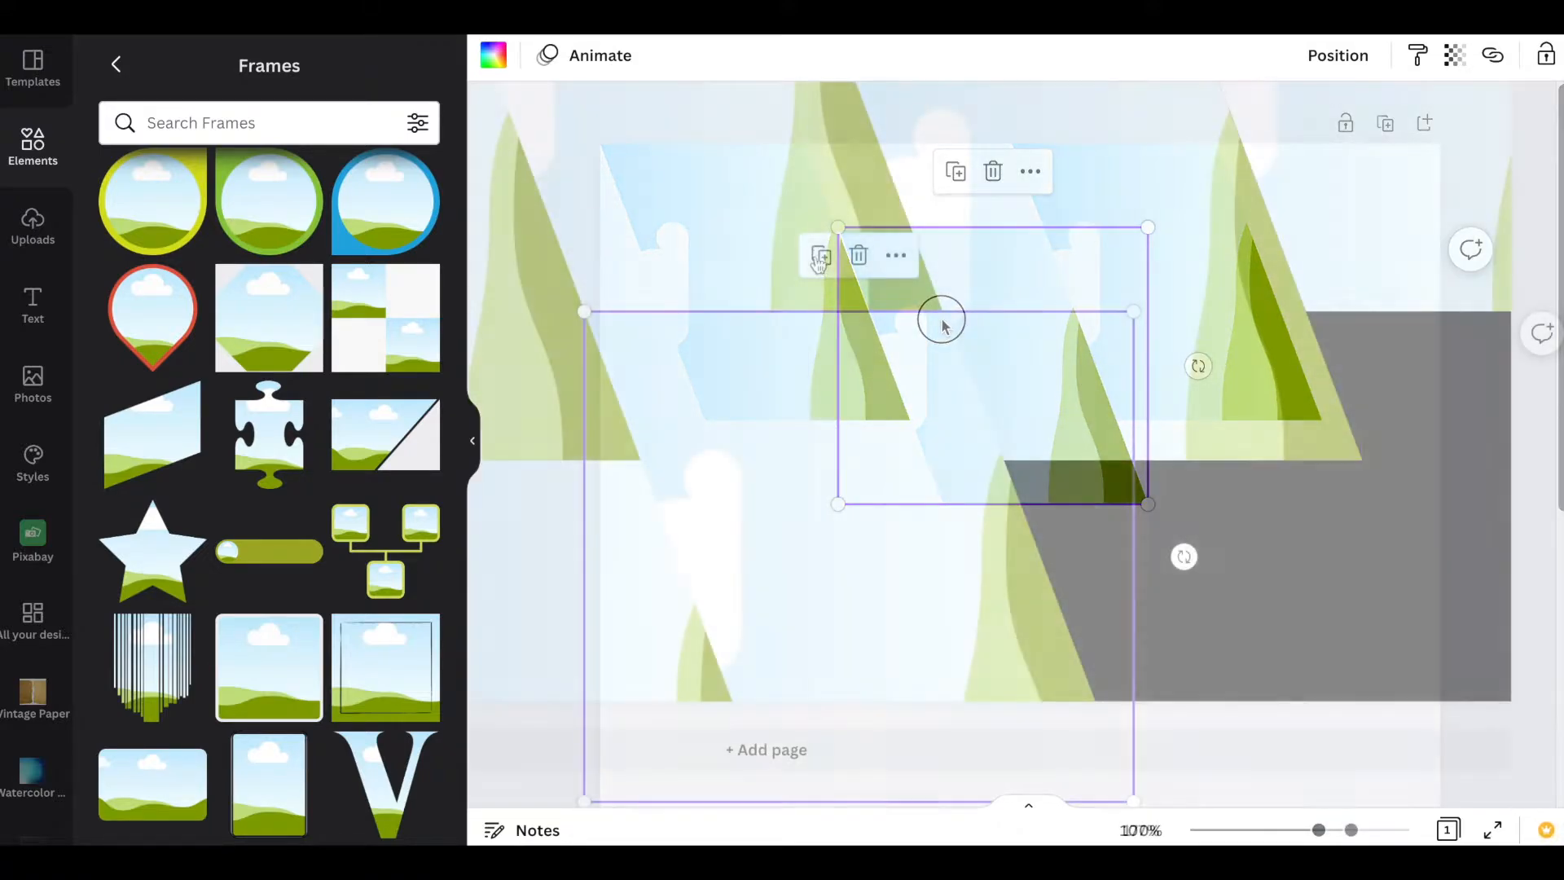
drag(1131, 510, 1246, 805)
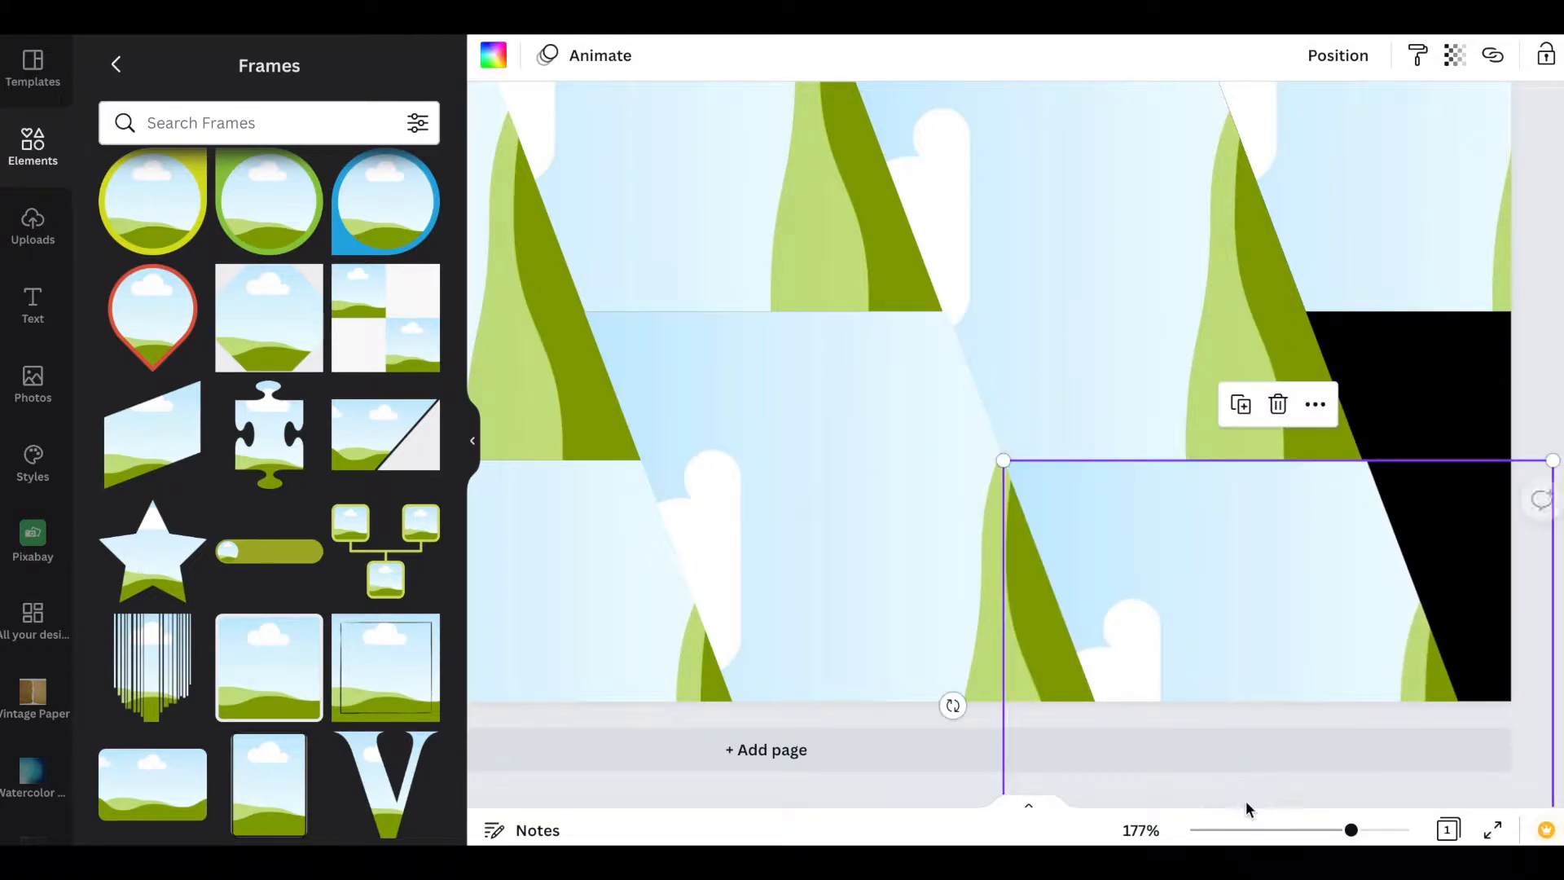
click(1239, 405)
drag(1476, 663, 1361, 369)
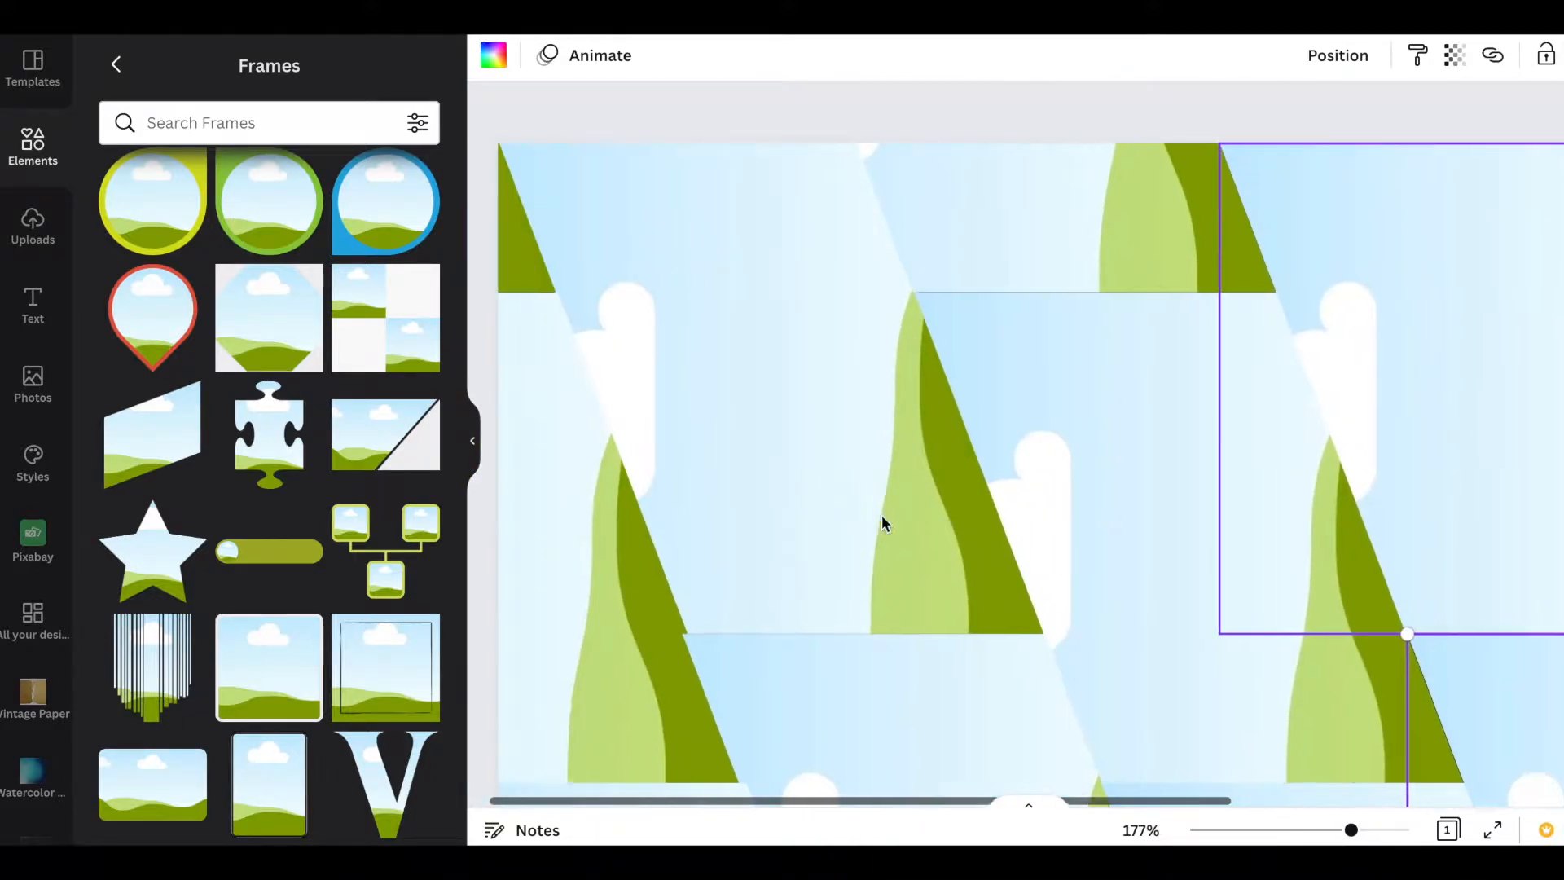
Fit a slanted frame into the gap at the page's top-right corner to complete the tiled pattern
scroll(884, 523, right, 5)
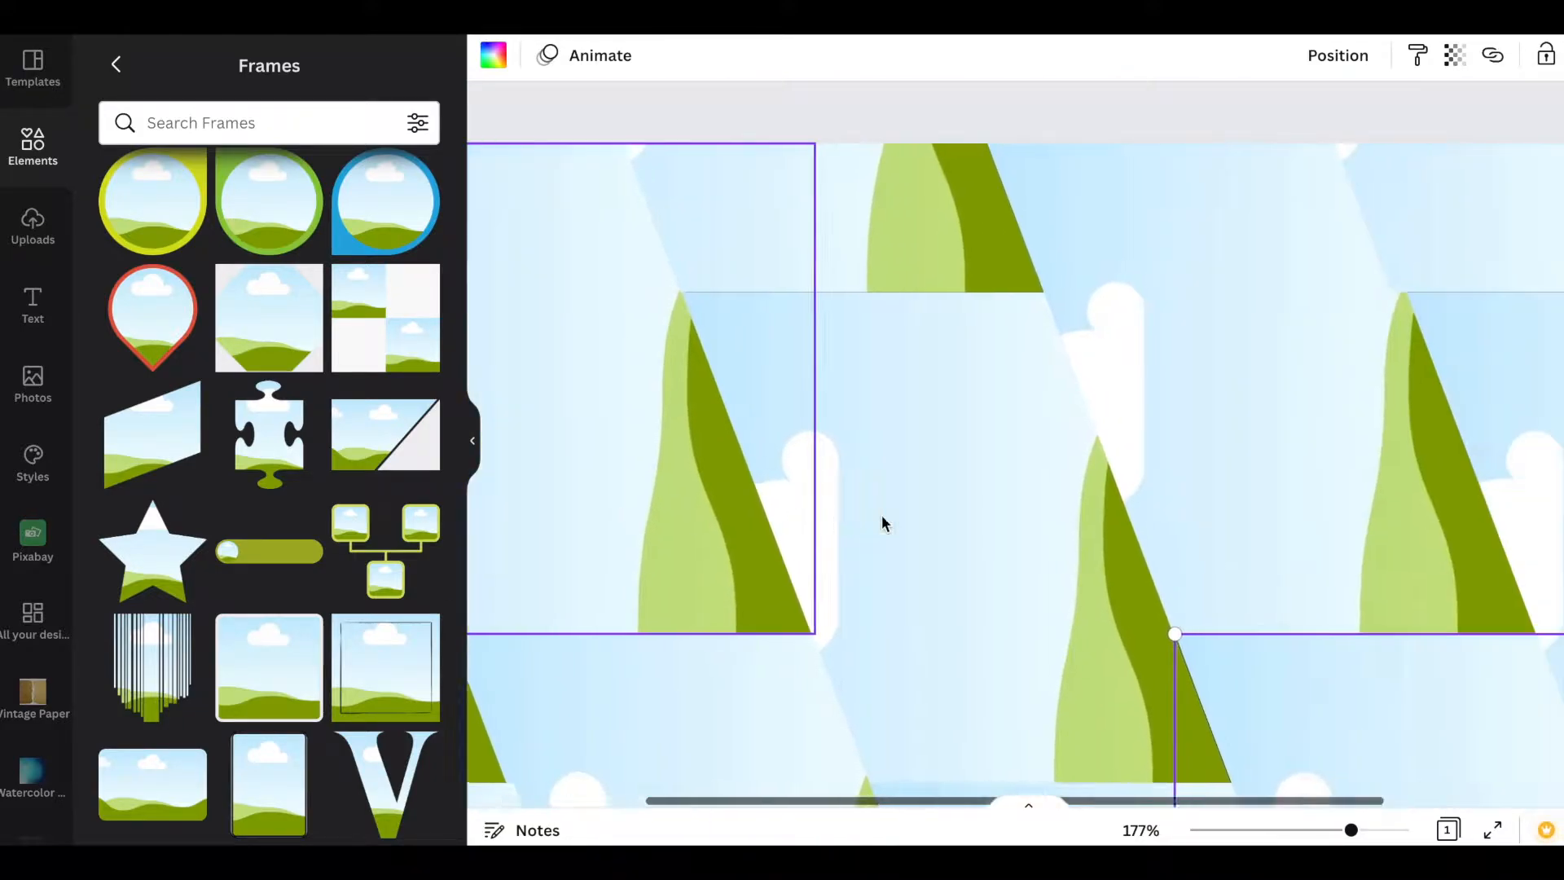
click(1319, 224)
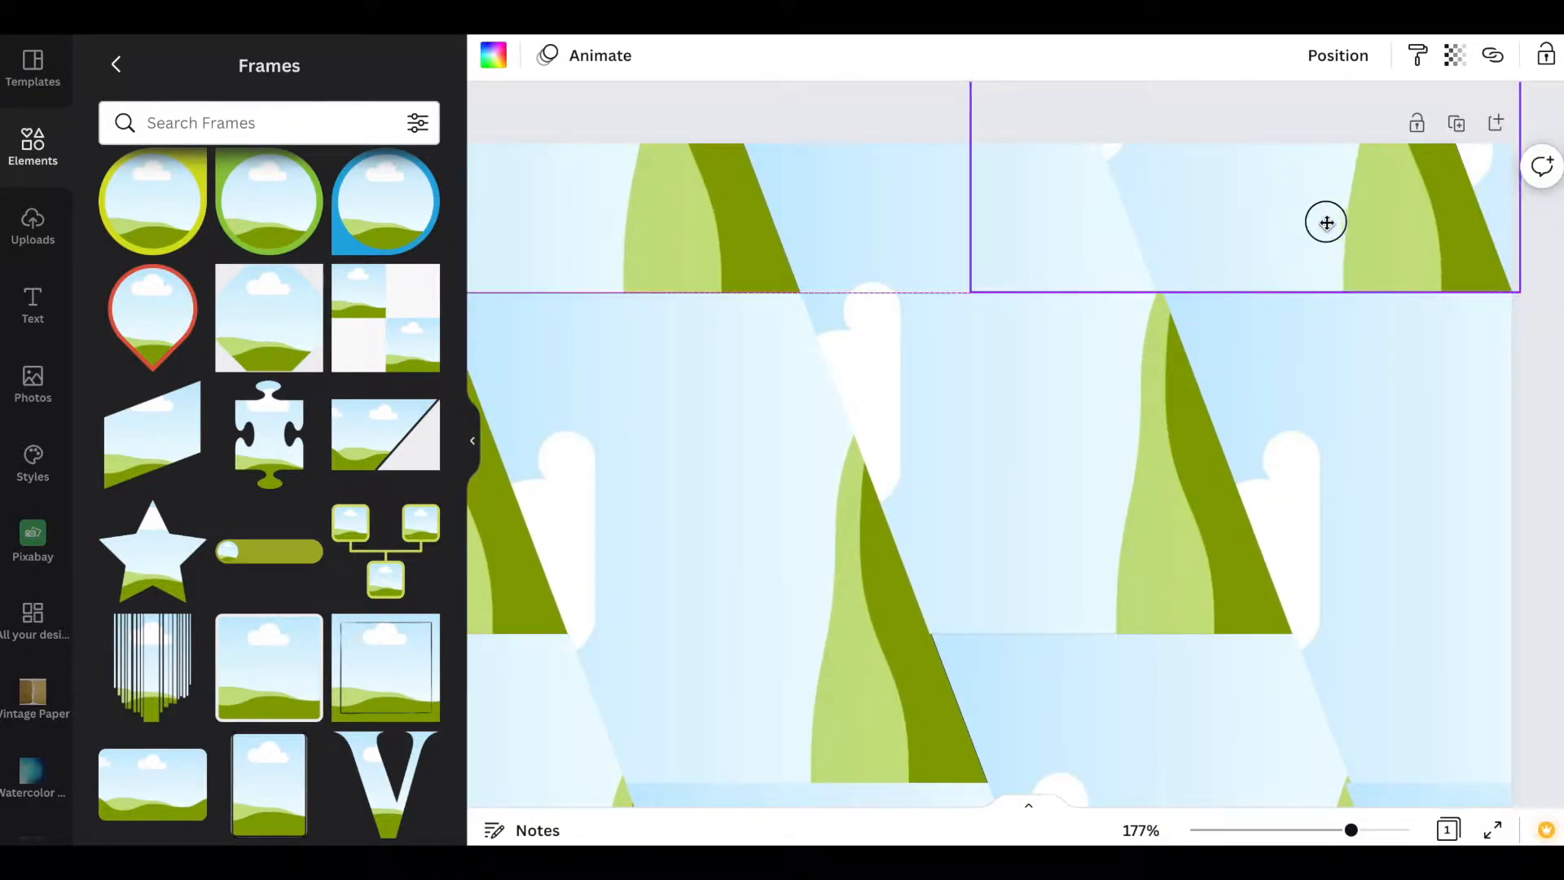
scroll(1330, 230, down, 5)
click(1239, 829)
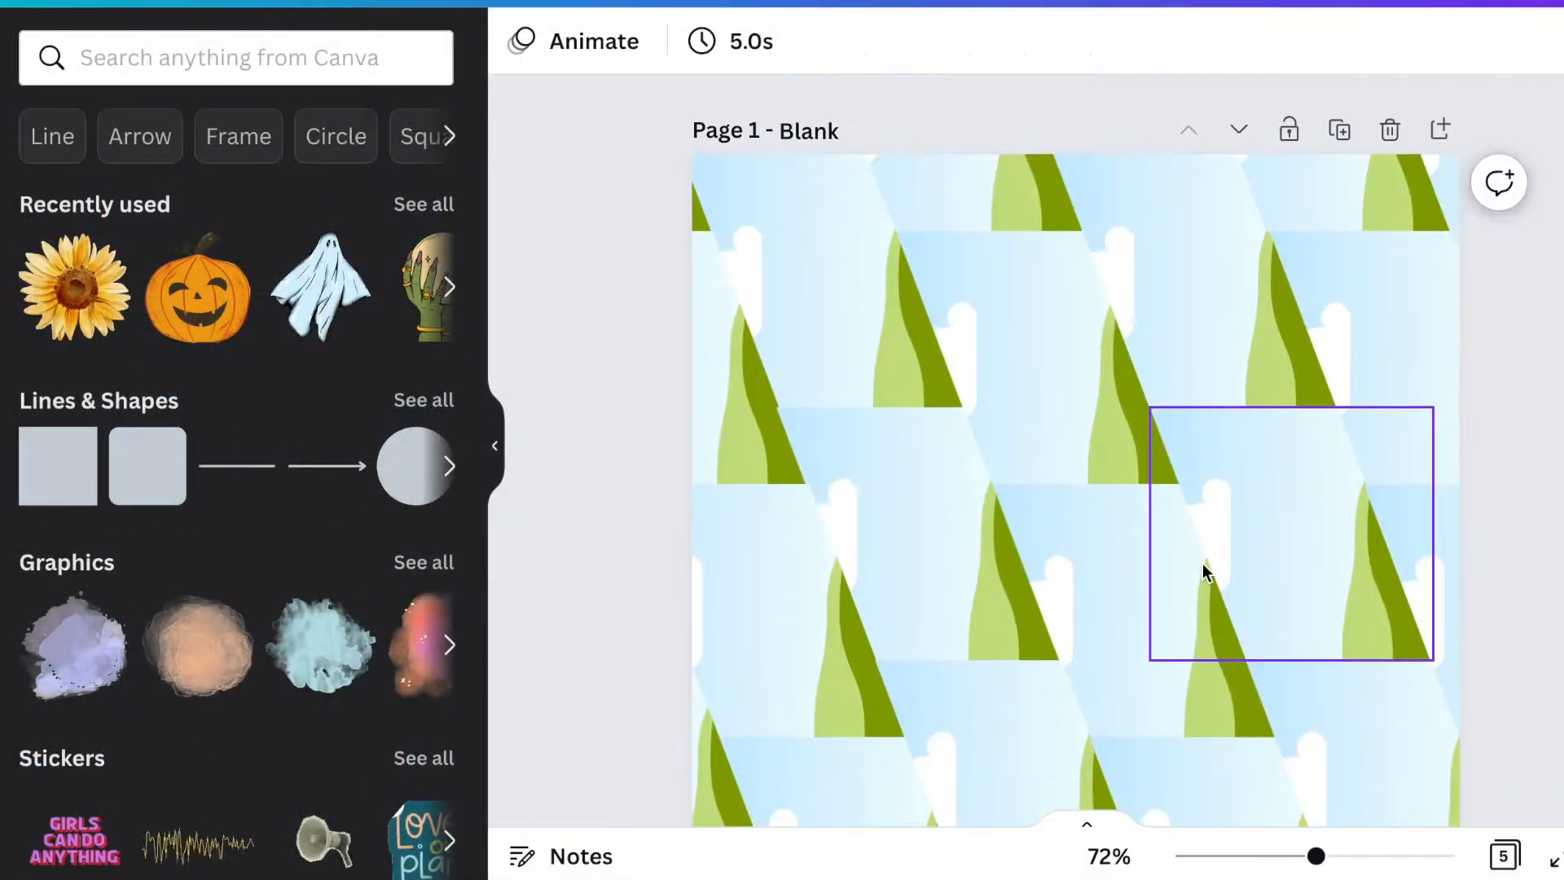
Duplicate the frame pattern page and title the new page as a copy of the template
click(1341, 133)
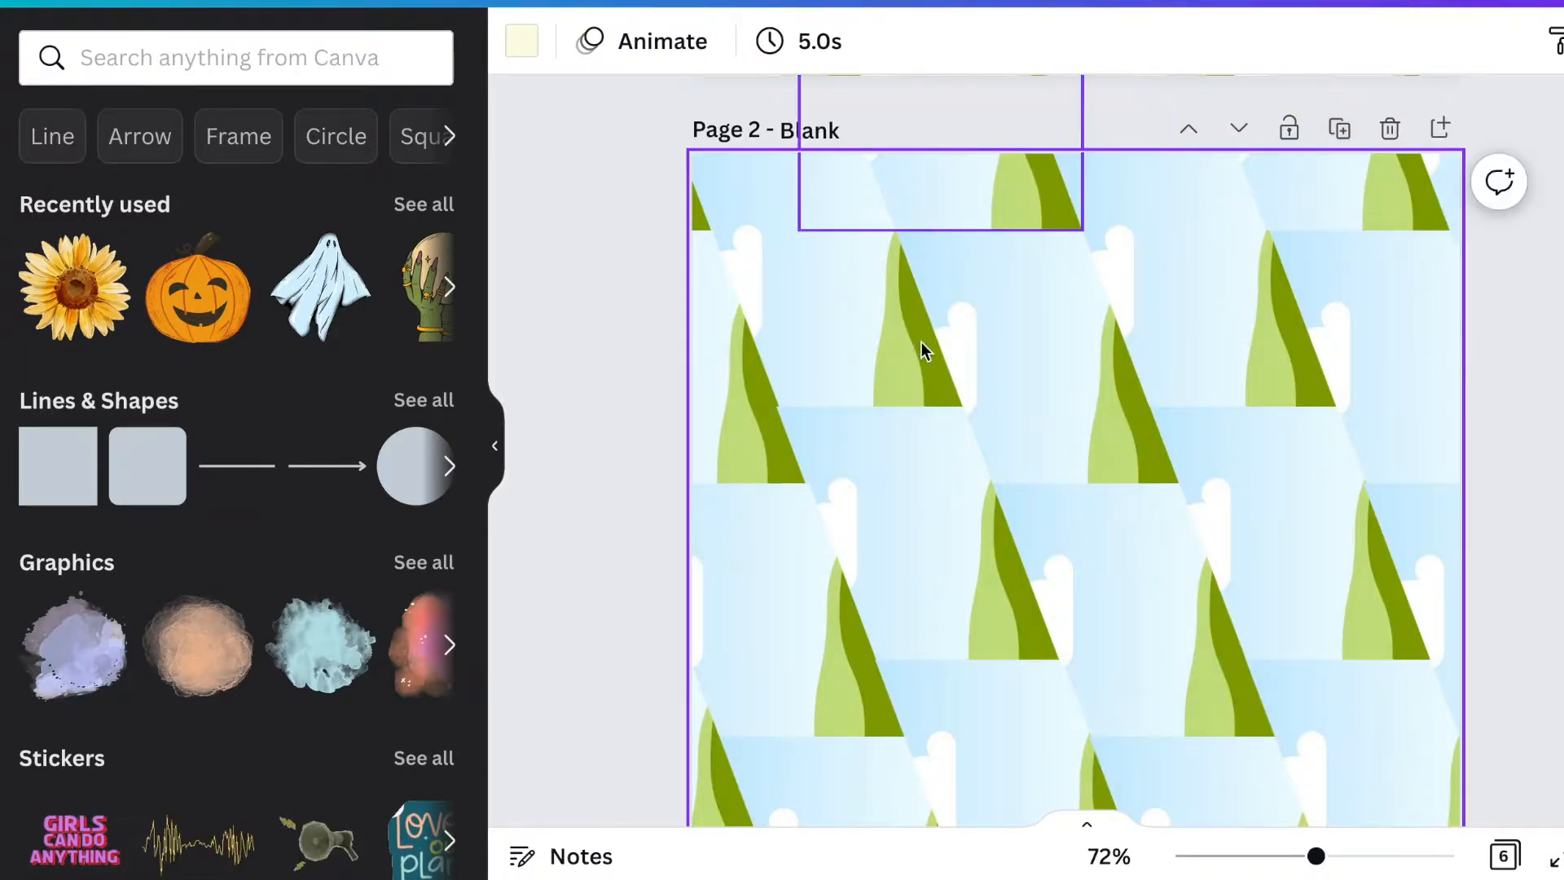
click(823, 130)
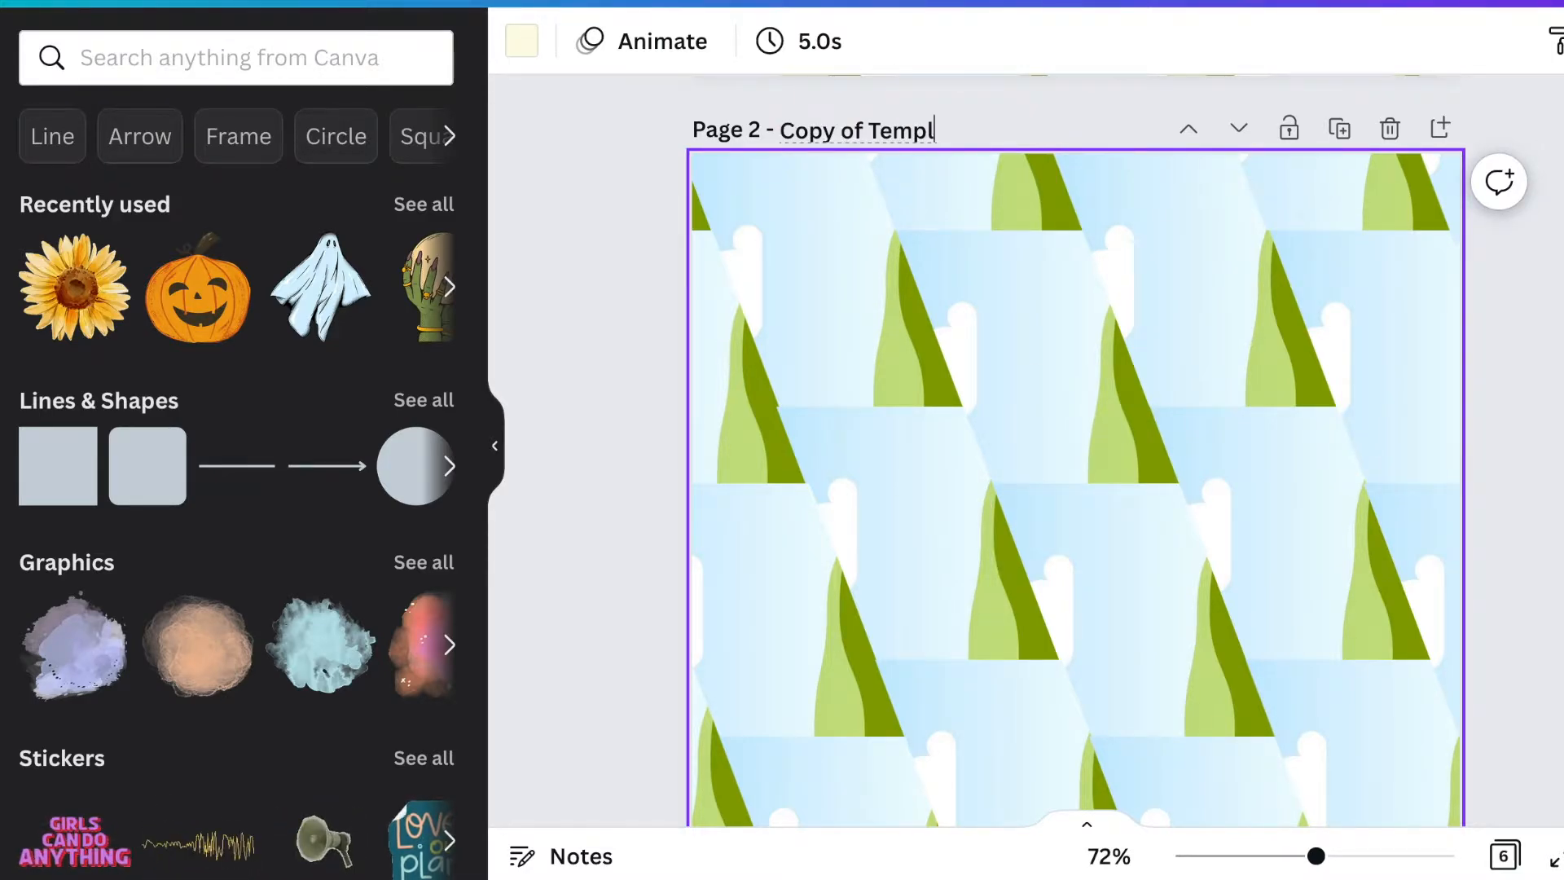
click(574, 346)
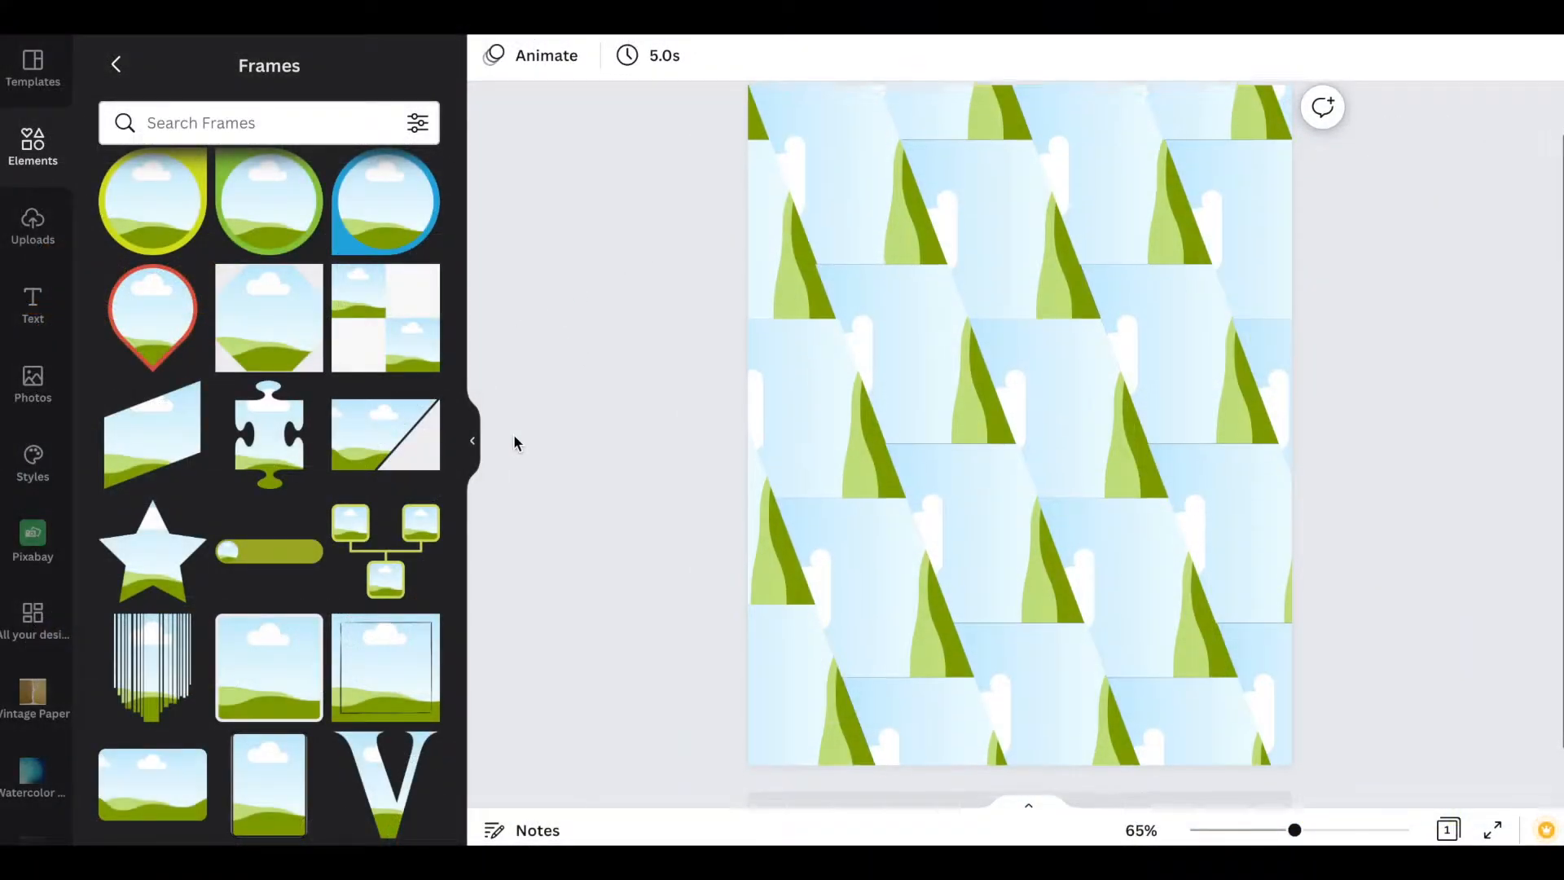
Fill three frames, at the left edge, lower right and top, with the old map image from the Vintage Paper folder
scroll(513, 442, down, 1)
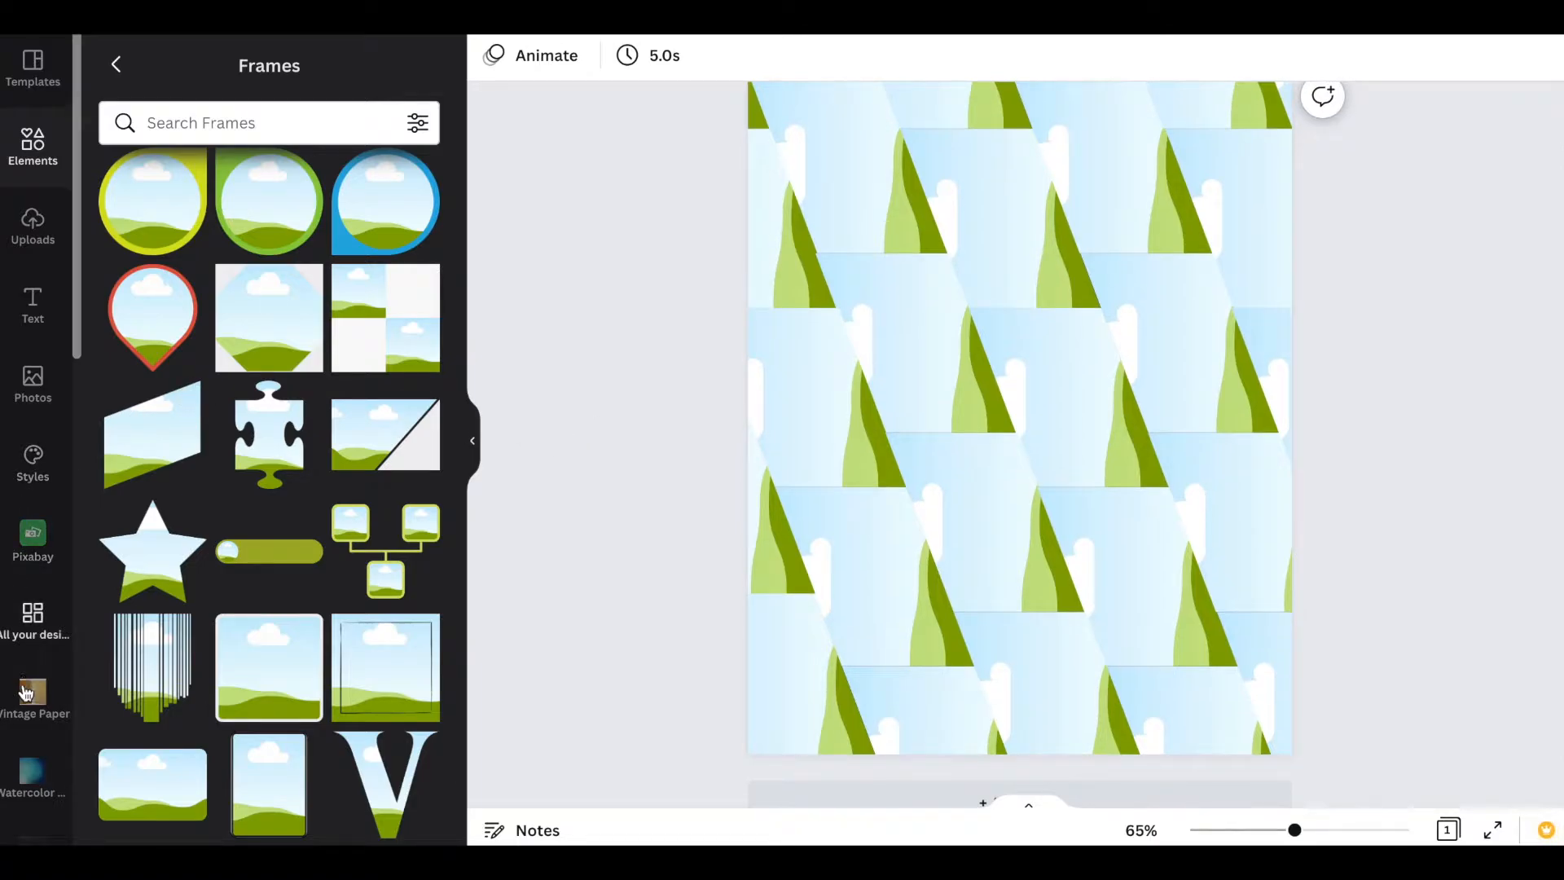
click(33, 694)
scroll(209, 567, down, 6)
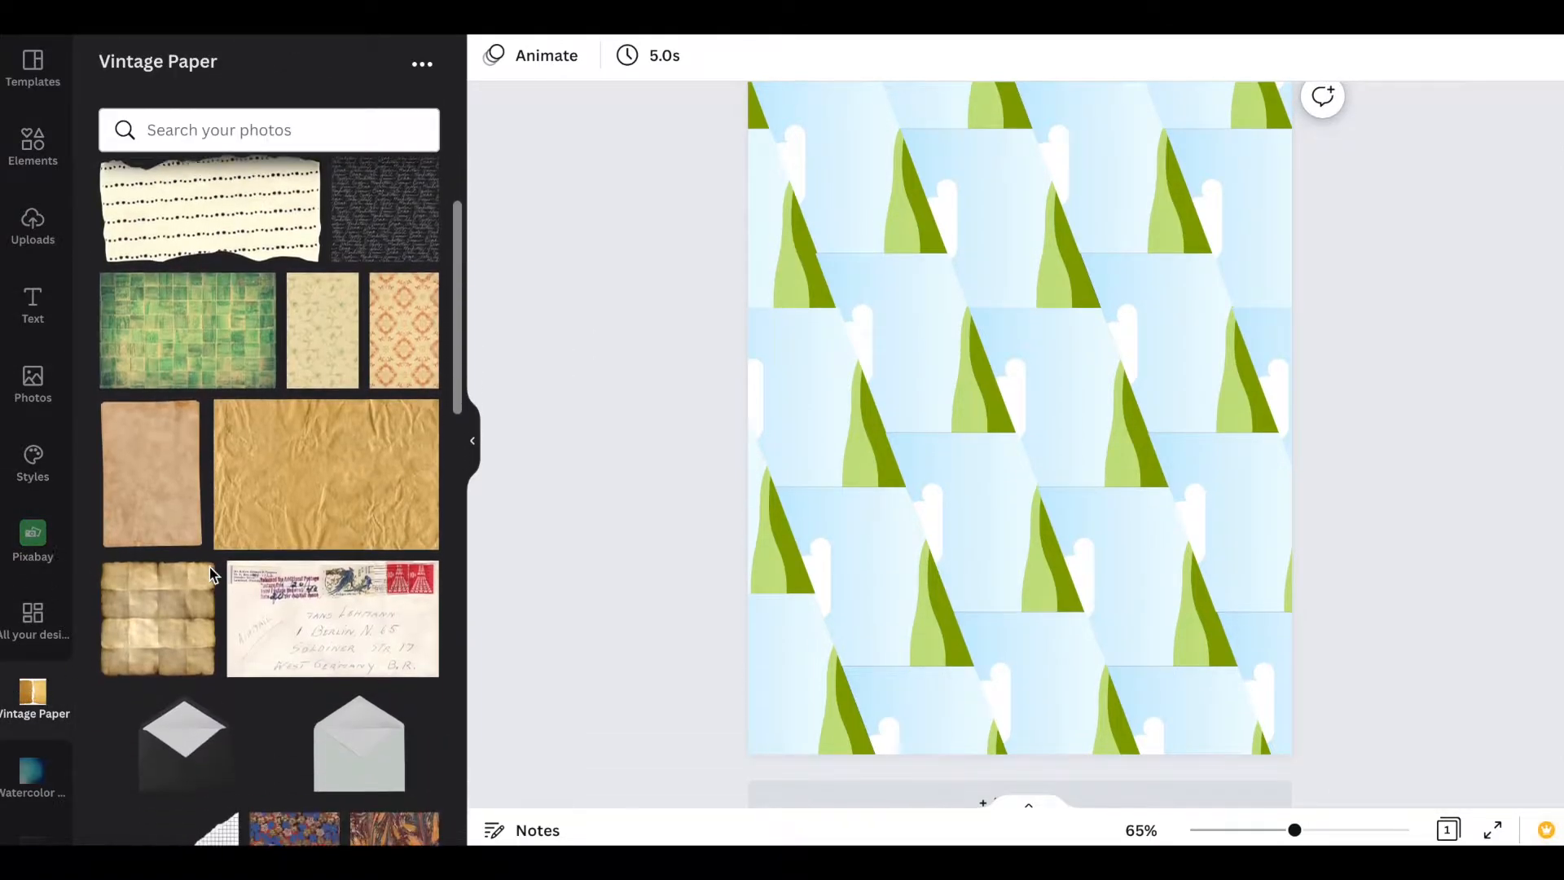
scroll(211, 575, down, 4)
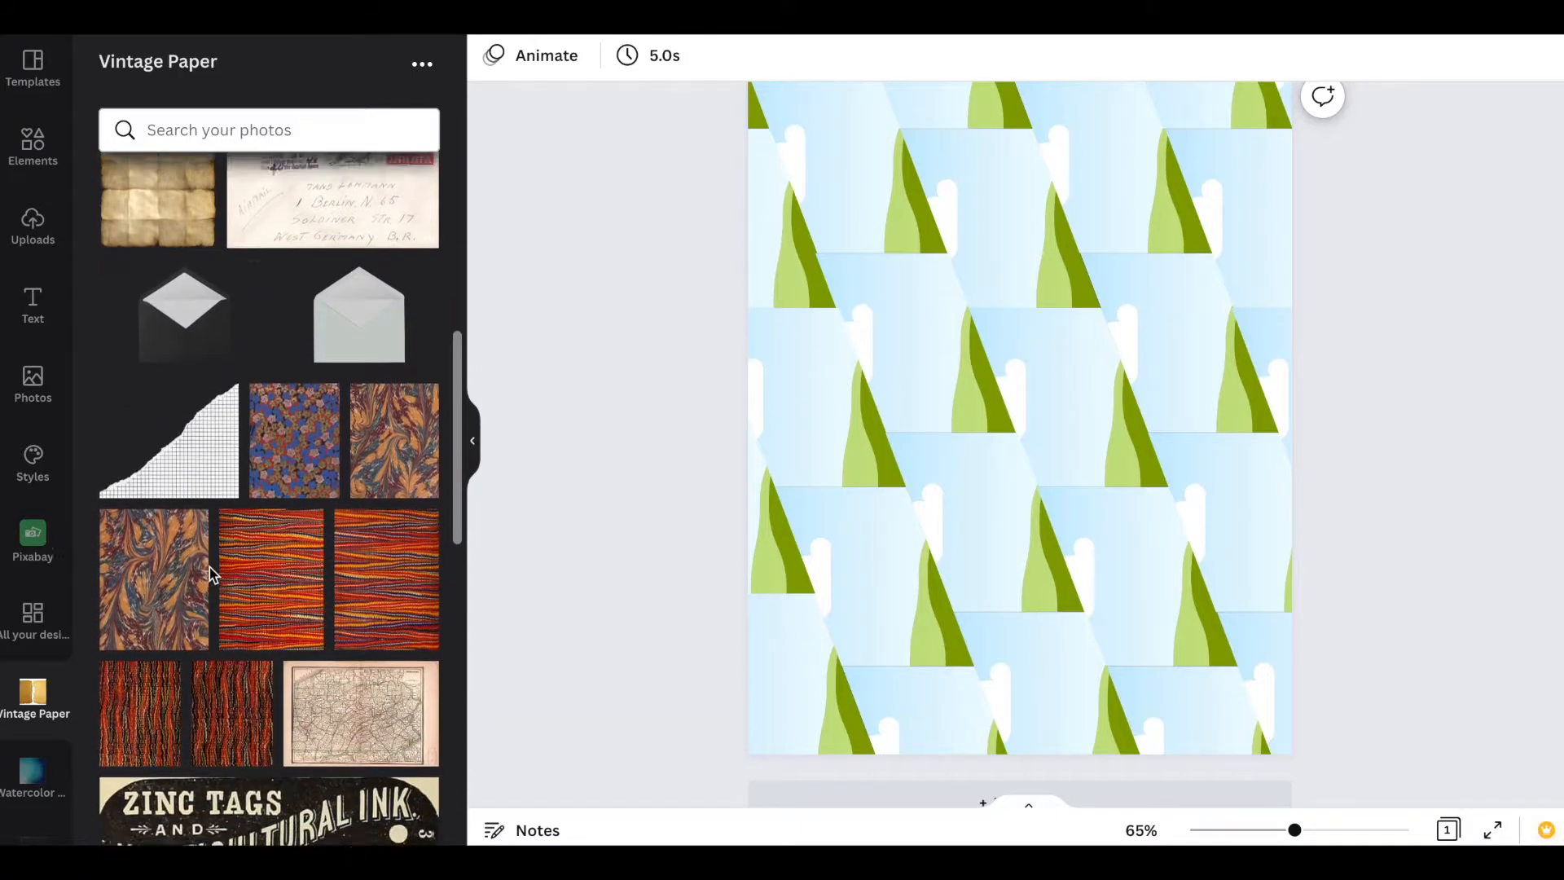
drag(361, 474, 843, 417)
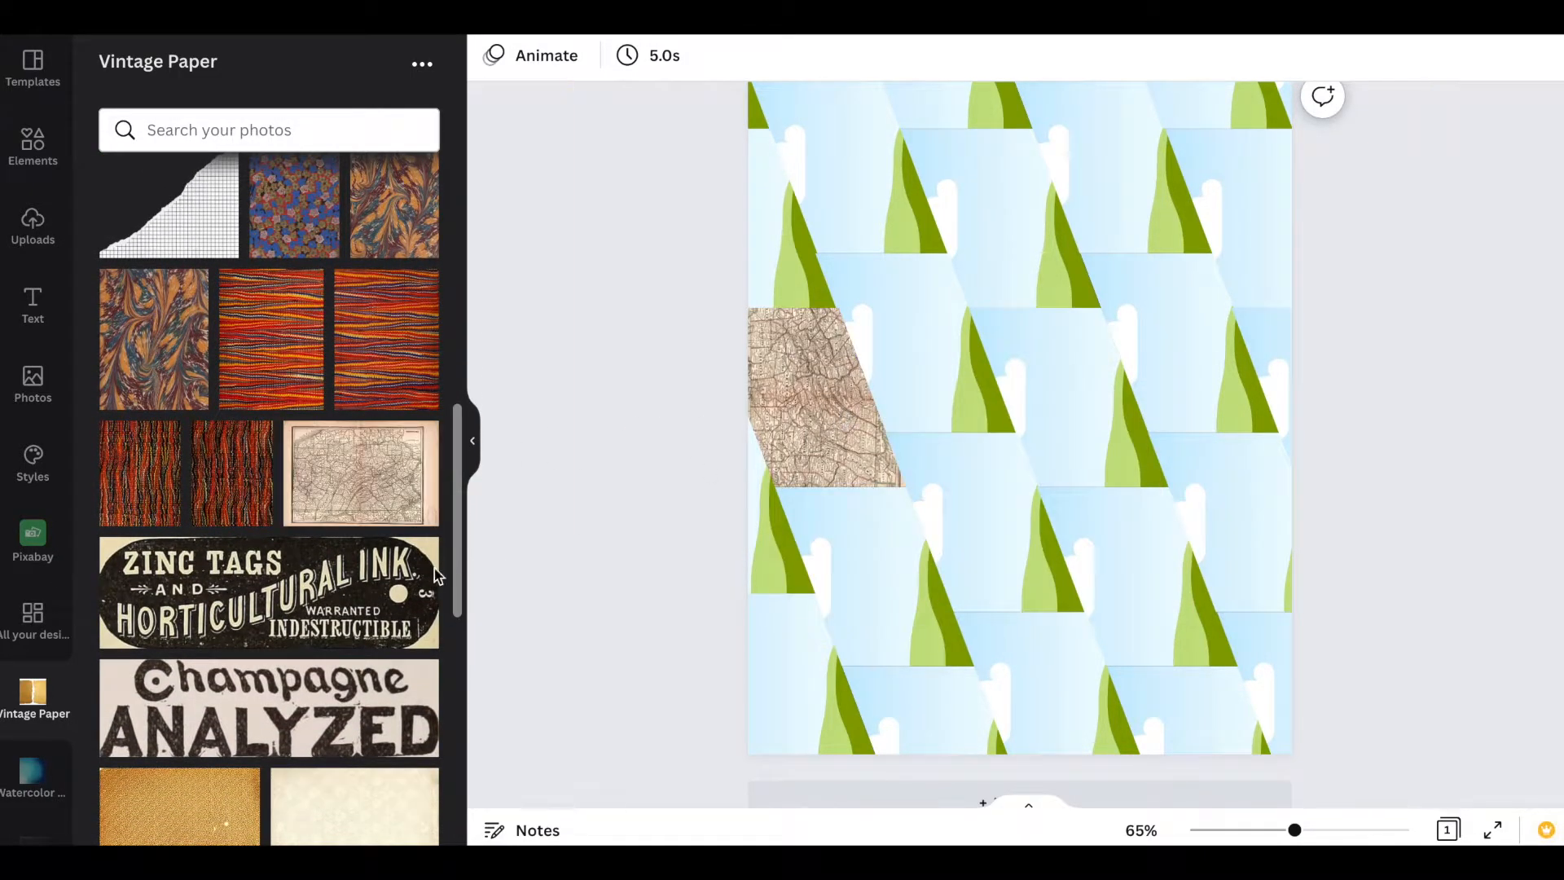
drag(362, 476, 1128, 574)
drag(359, 483, 1145, 203)
Enlarge and reposition the map image inside the top frame so a different part of it shows
double_click(1124, 235)
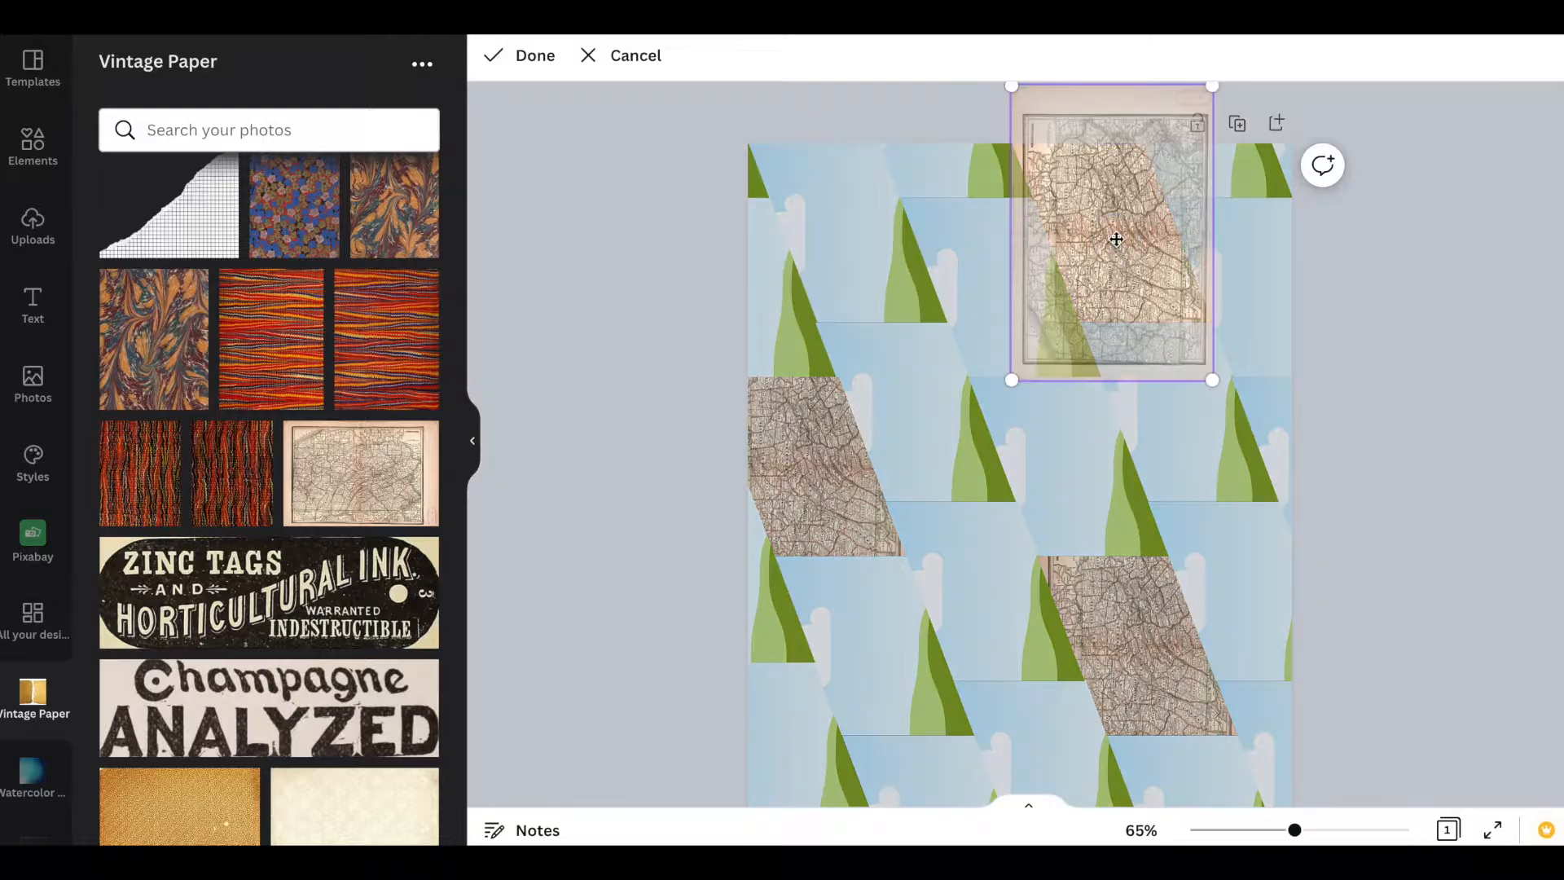
drag(1010, 382, 932, 492)
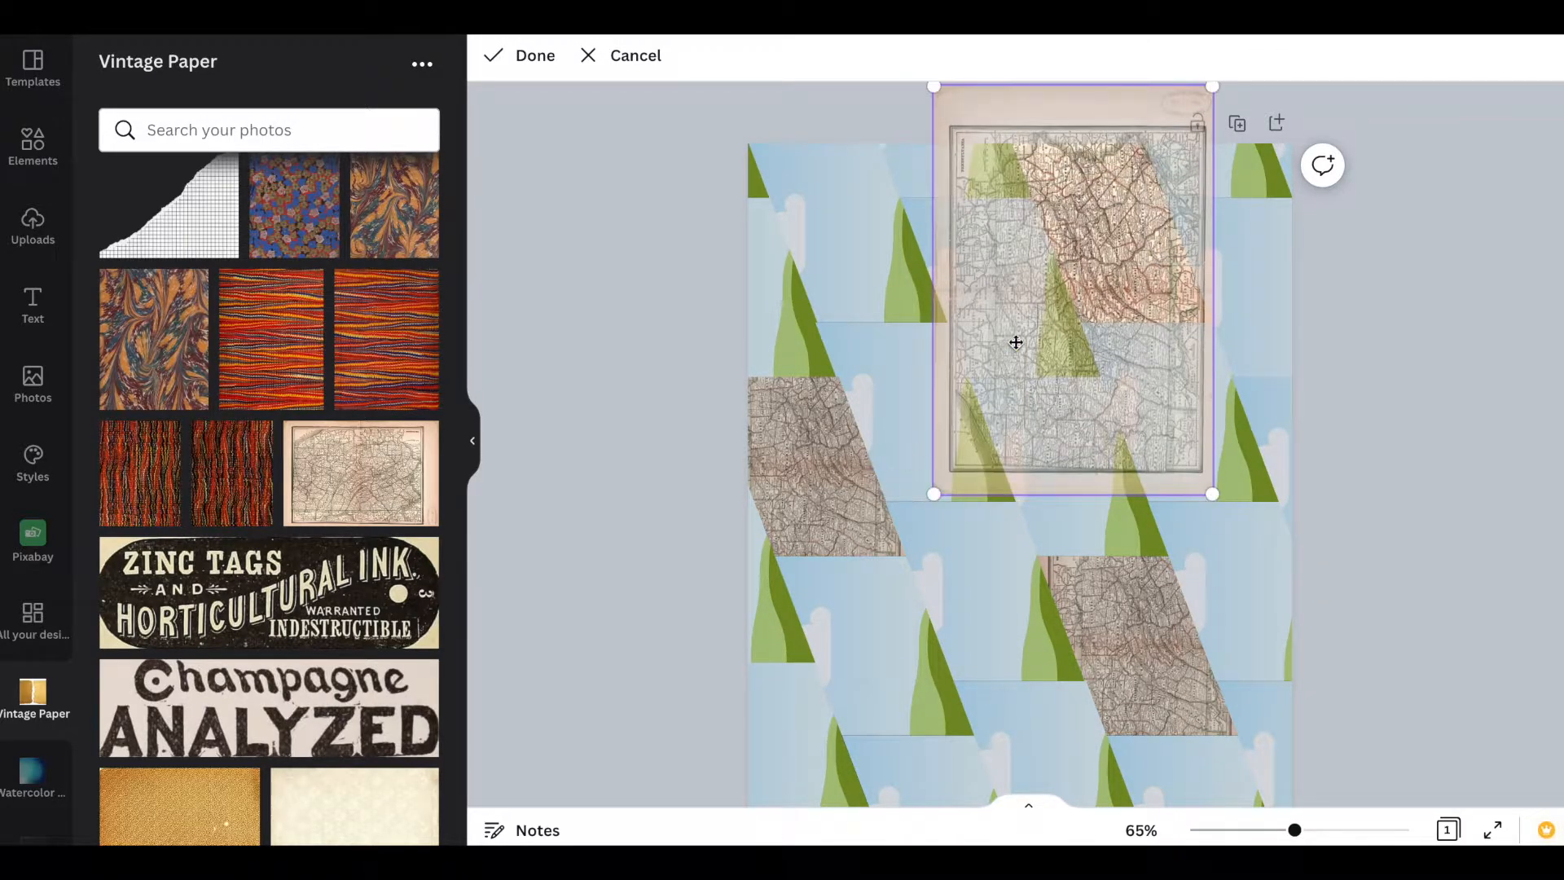
drag(1009, 332, 1018, 307)
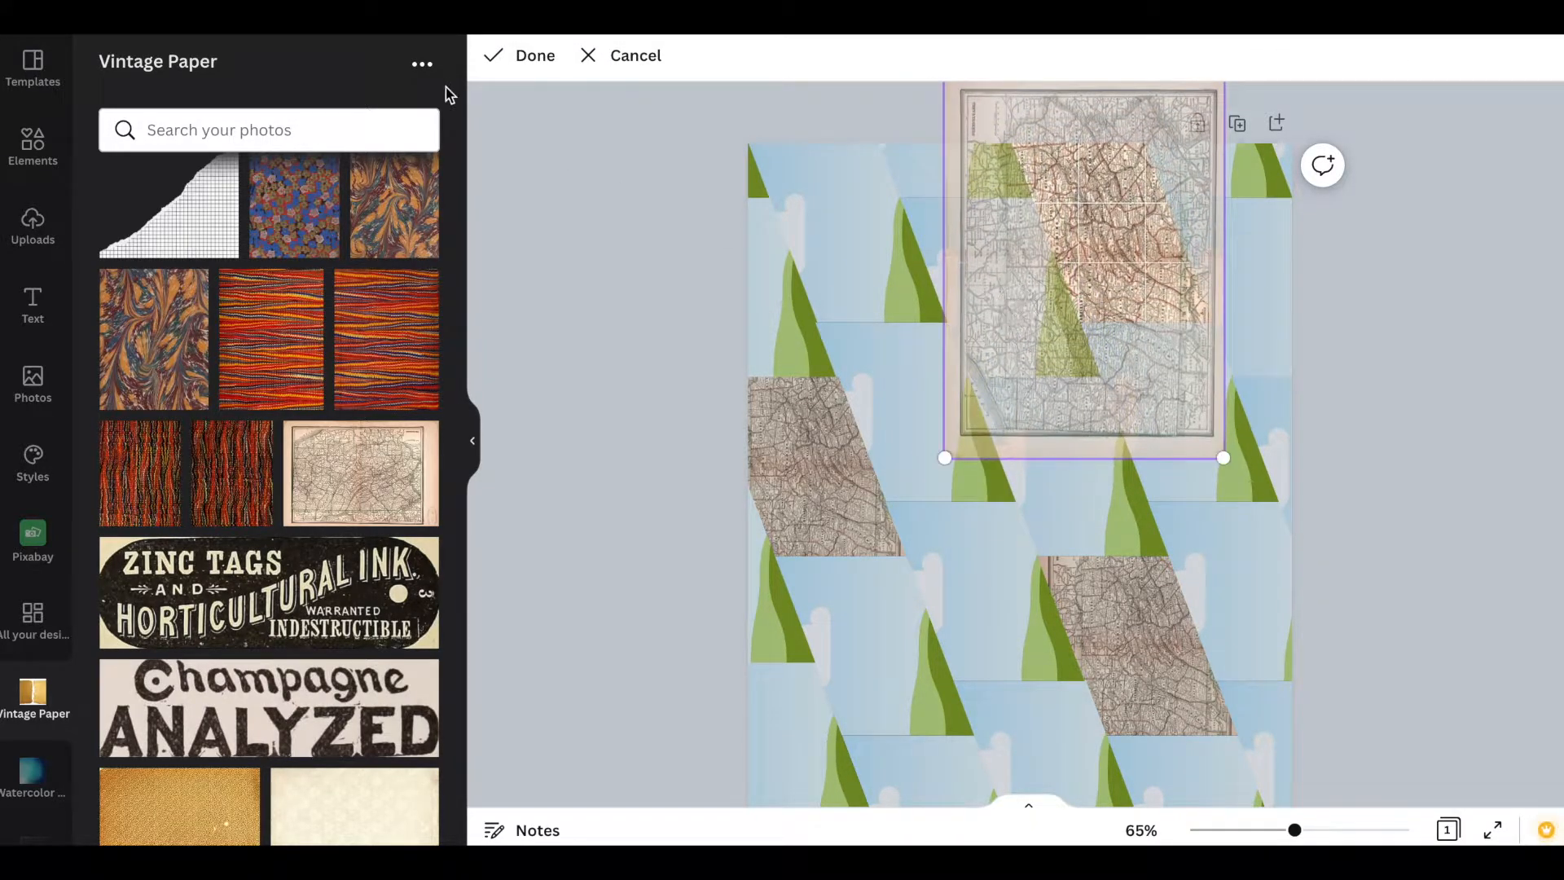
click(524, 56)
Enlarge the map image inside the left-edge frame and flip it horizontally
double_click(829, 483)
drag(906, 613, 982, 671)
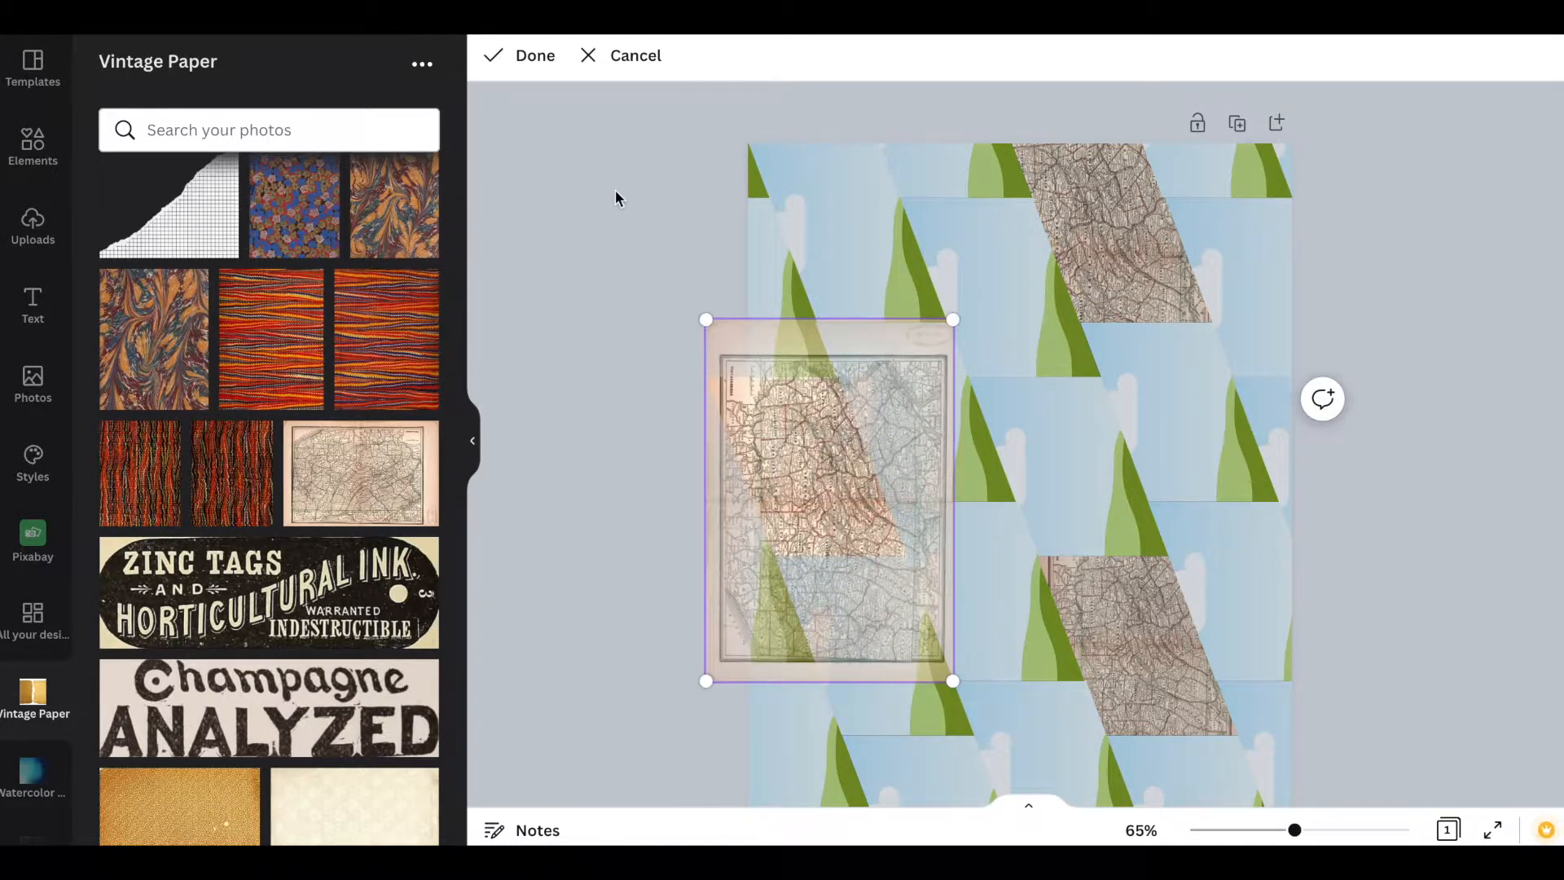
click(508, 54)
click(734, 67)
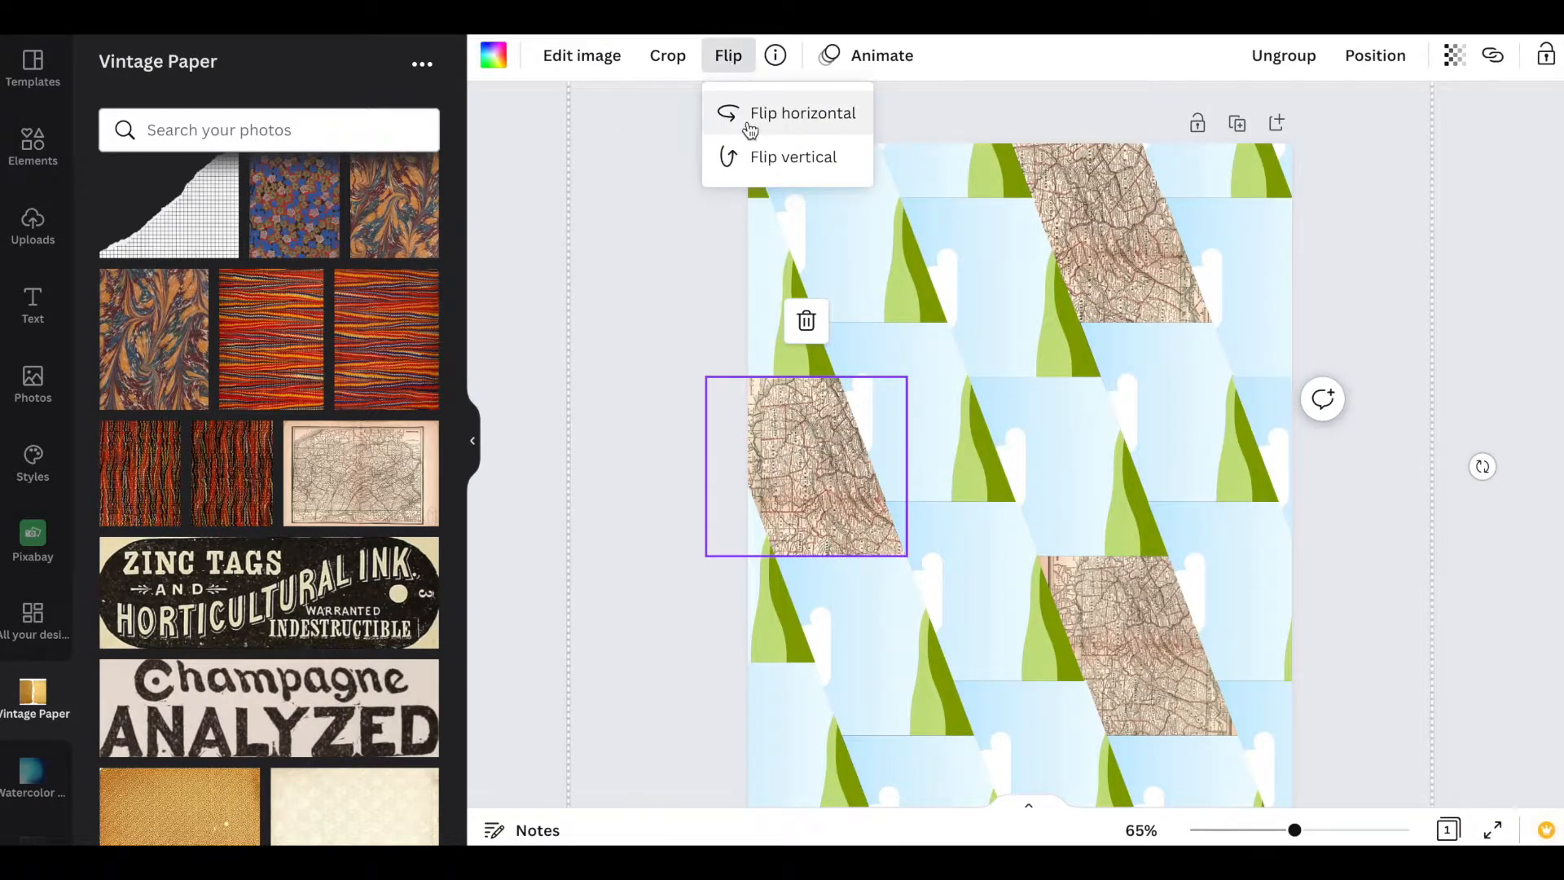
click(744, 121)
click(528, 522)
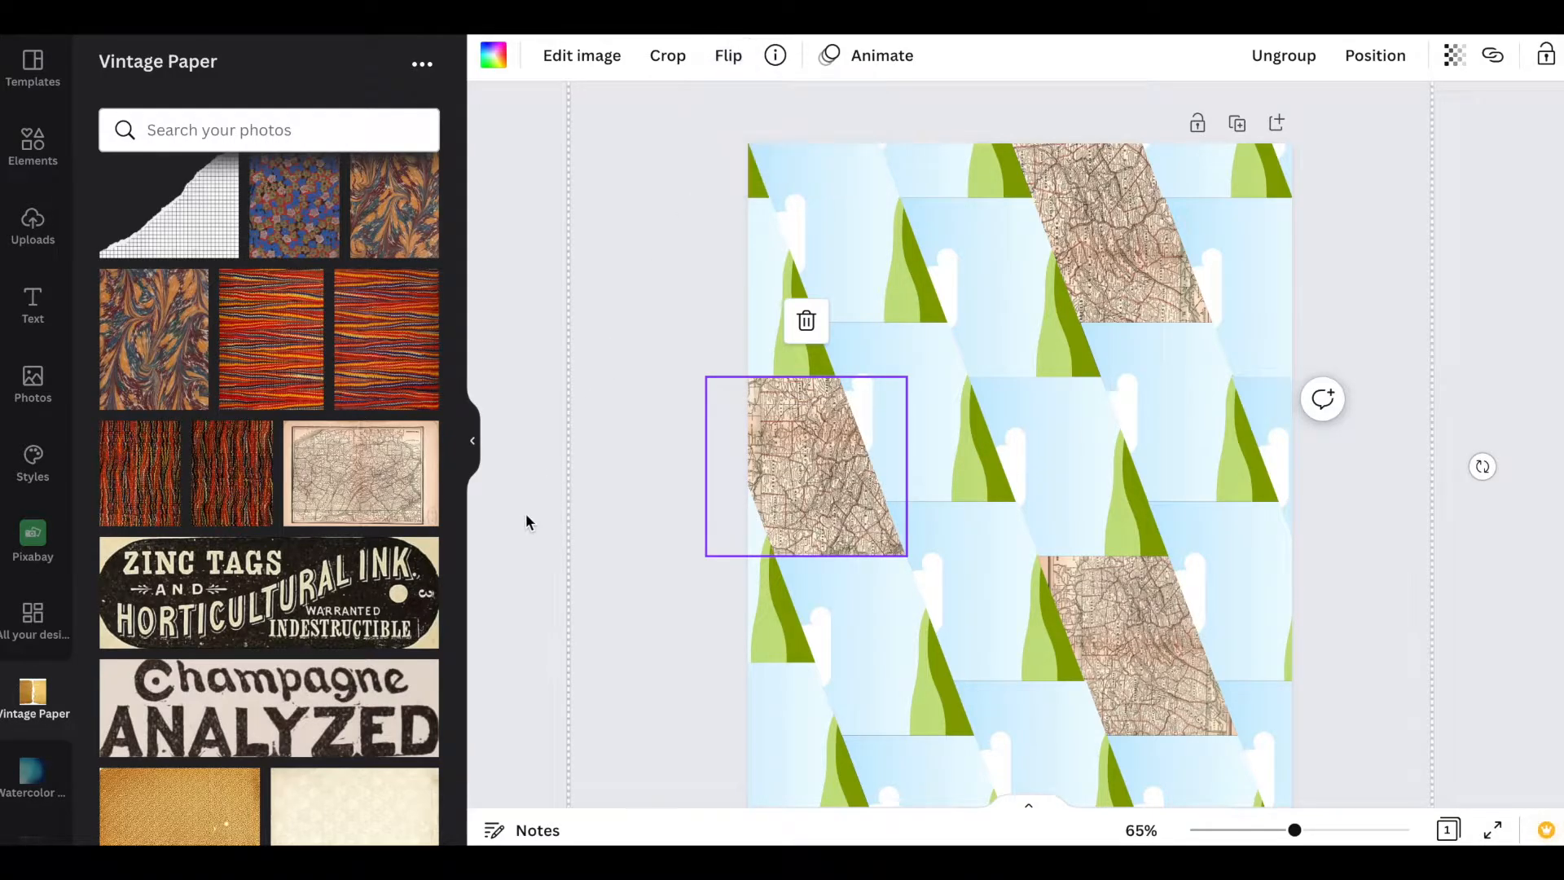
Fill the frame below the left map, one at the right edge and the top-left corner with golden-brown paper, enlarging the first image
scroll(527, 522, down, 2)
scroll(441, 577, down, 5)
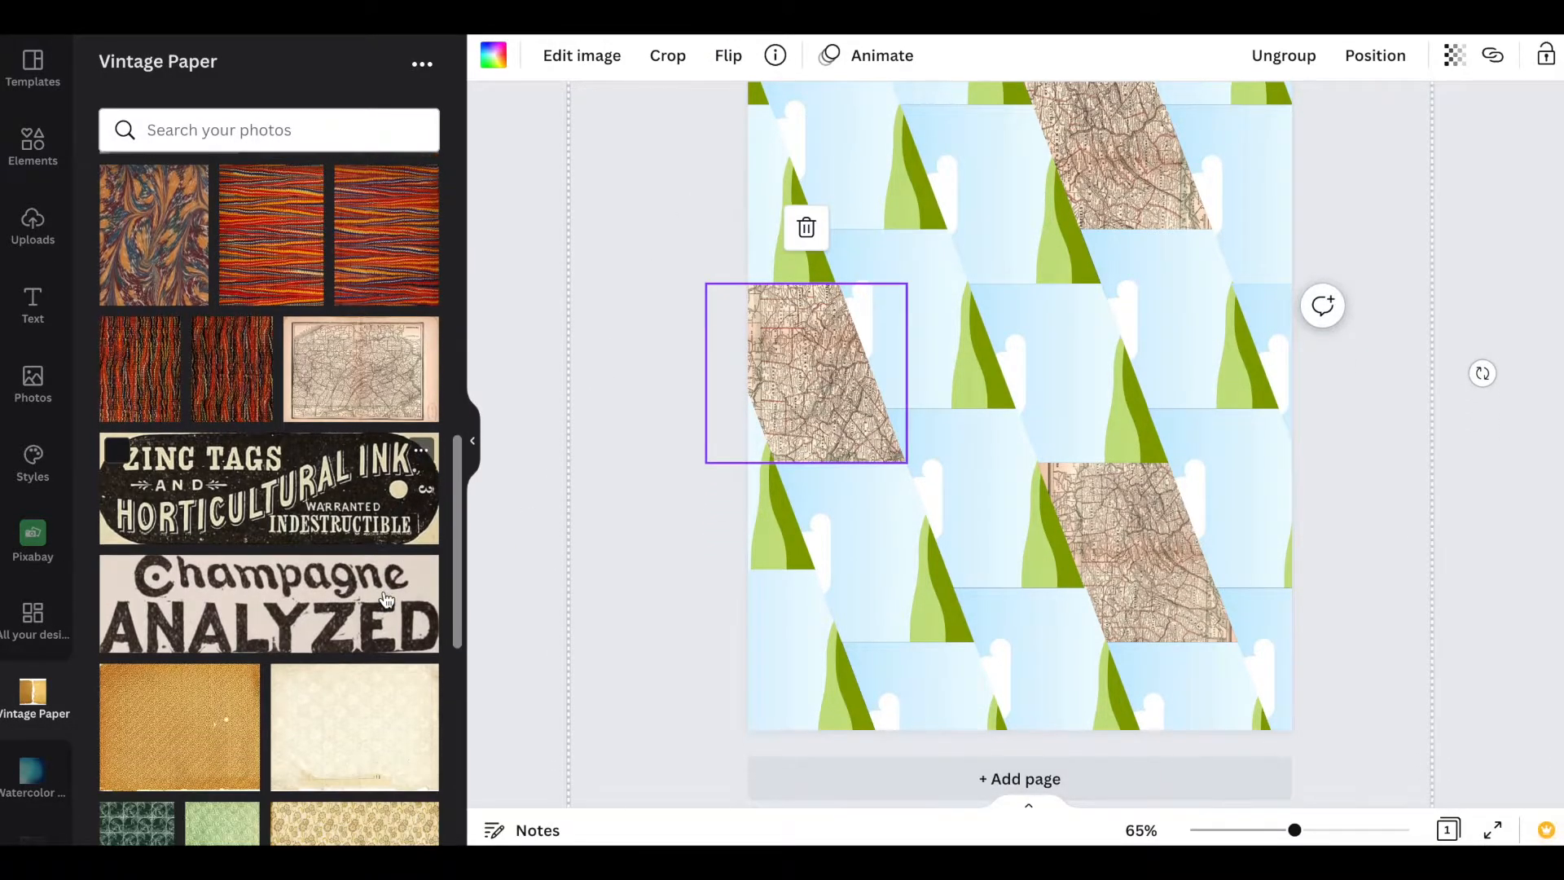
drag(137, 618, 915, 559)
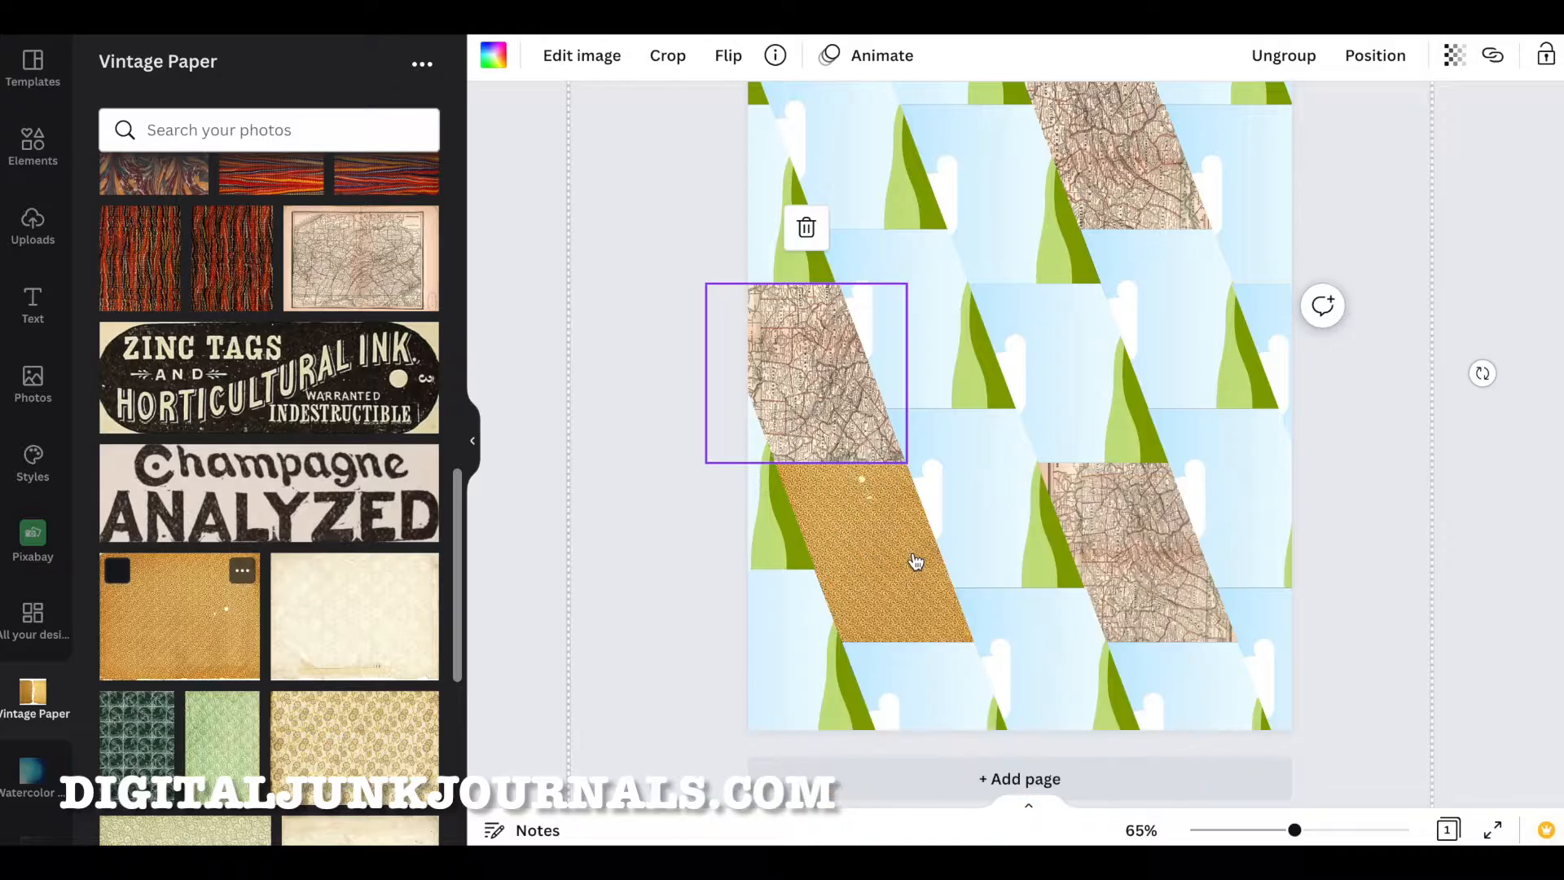
double_click(901, 552)
drag(968, 678, 1069, 798)
click(587, 493)
drag(220, 622, 1288, 313)
drag(168, 636, 755, 95)
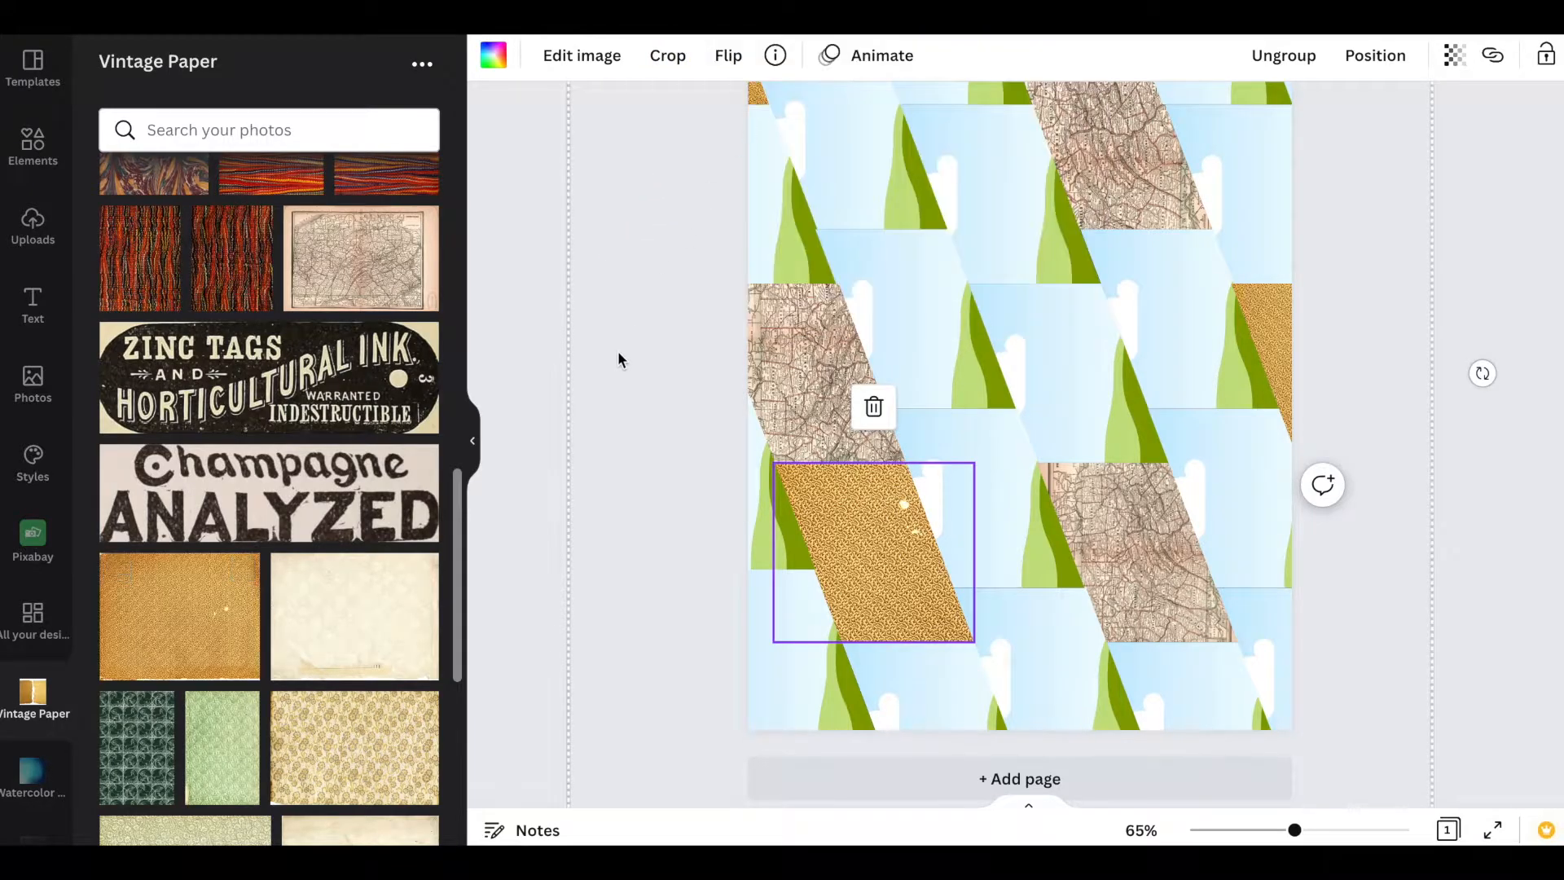
Fill the frame beside the left map, the bottom-right corner frame and a top-edge frame with the tan floral paper
scroll(618, 353, up, 1)
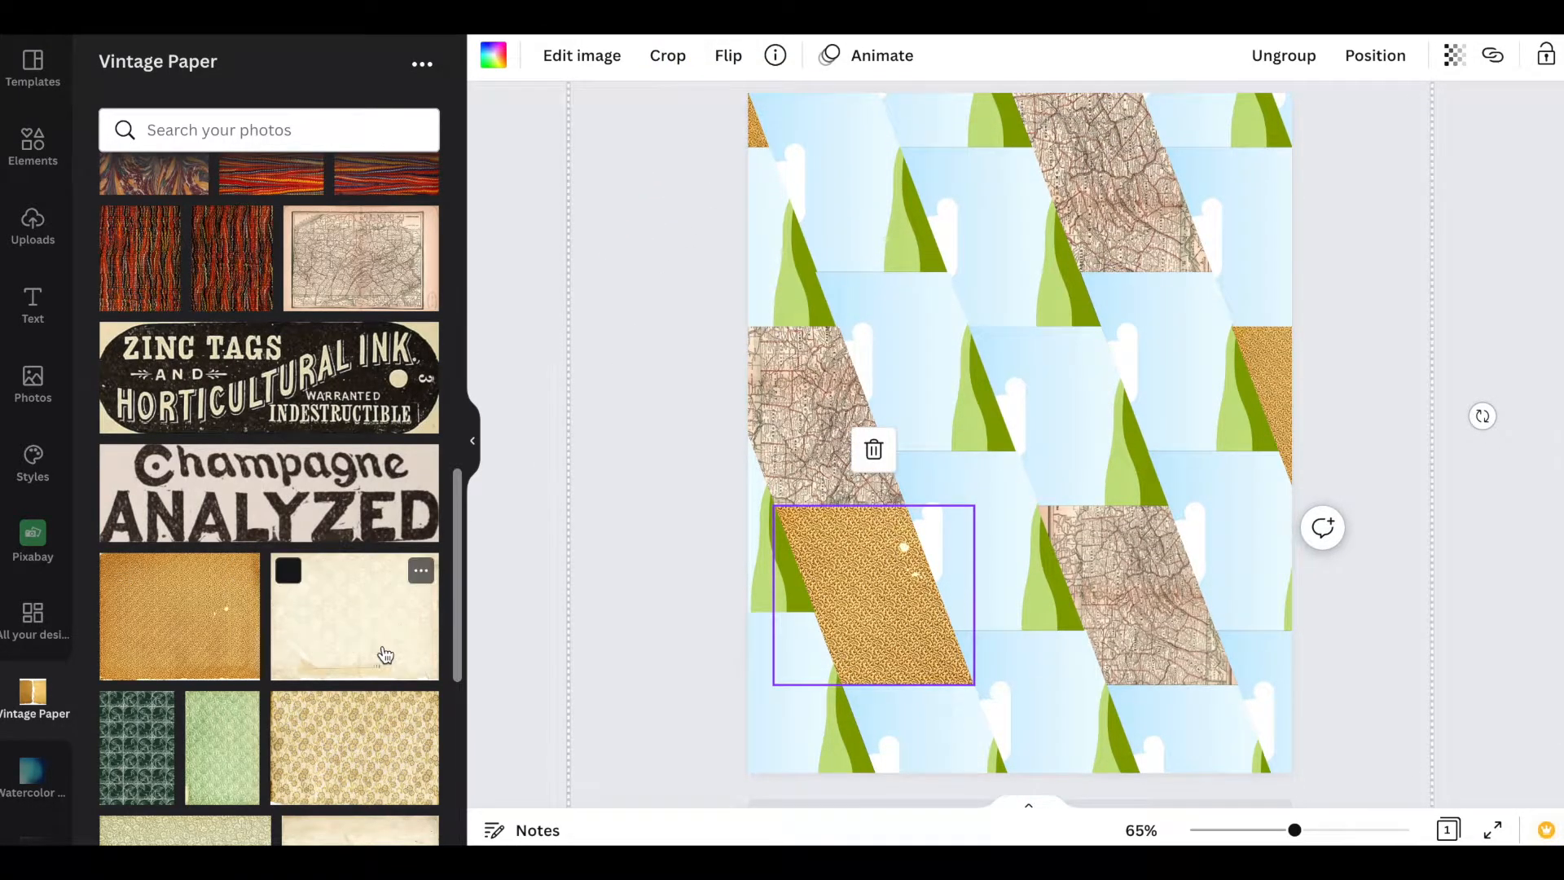
scroll(385, 654, down, 1)
drag(385, 654, 934, 367)
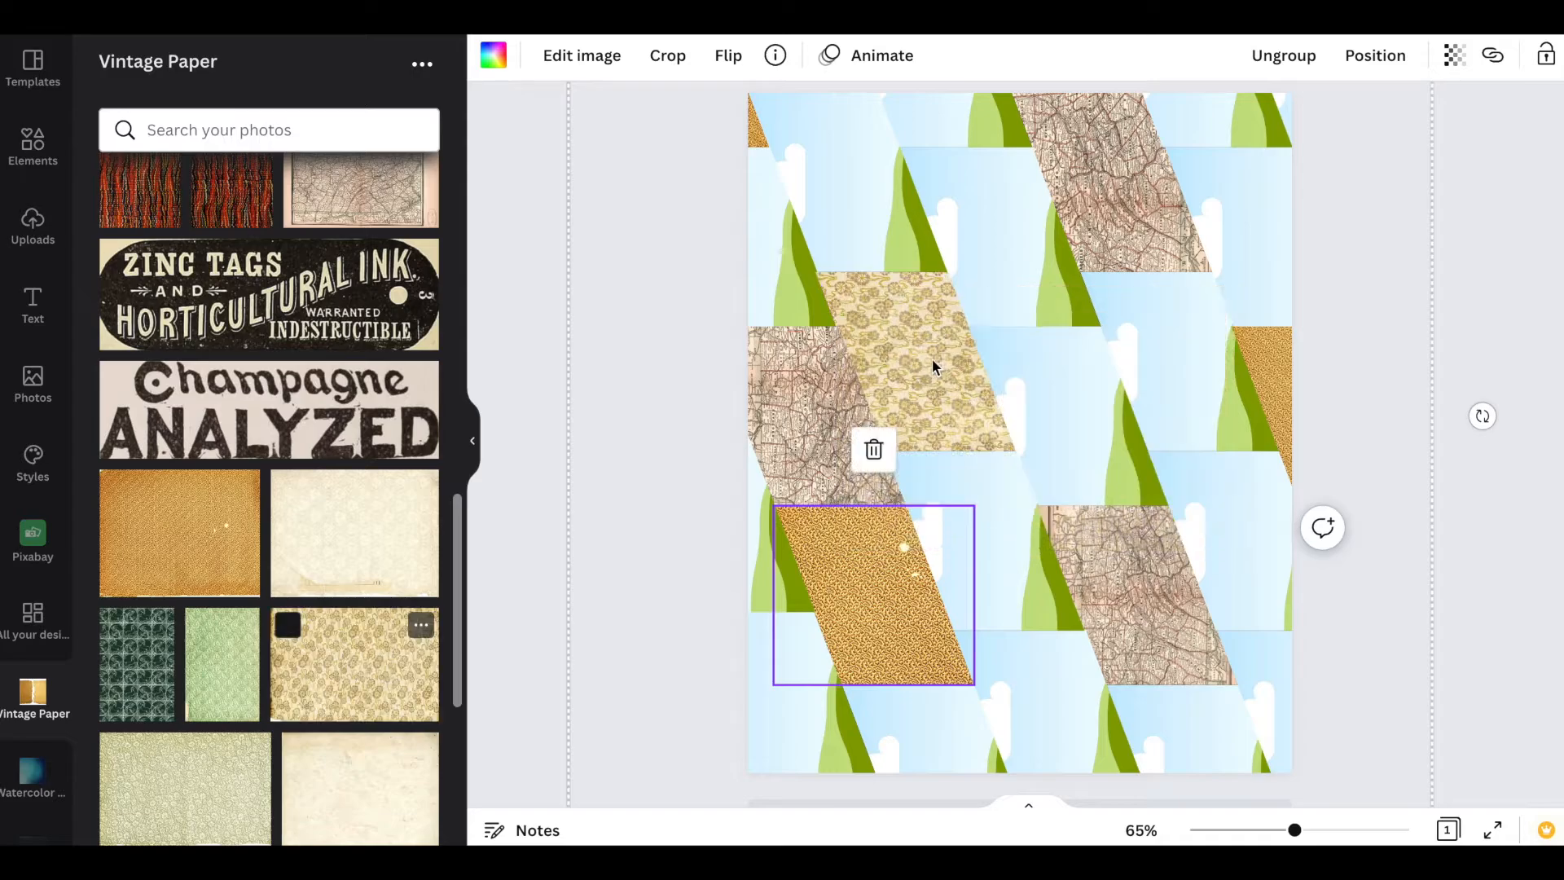
drag(379, 671, 1274, 754)
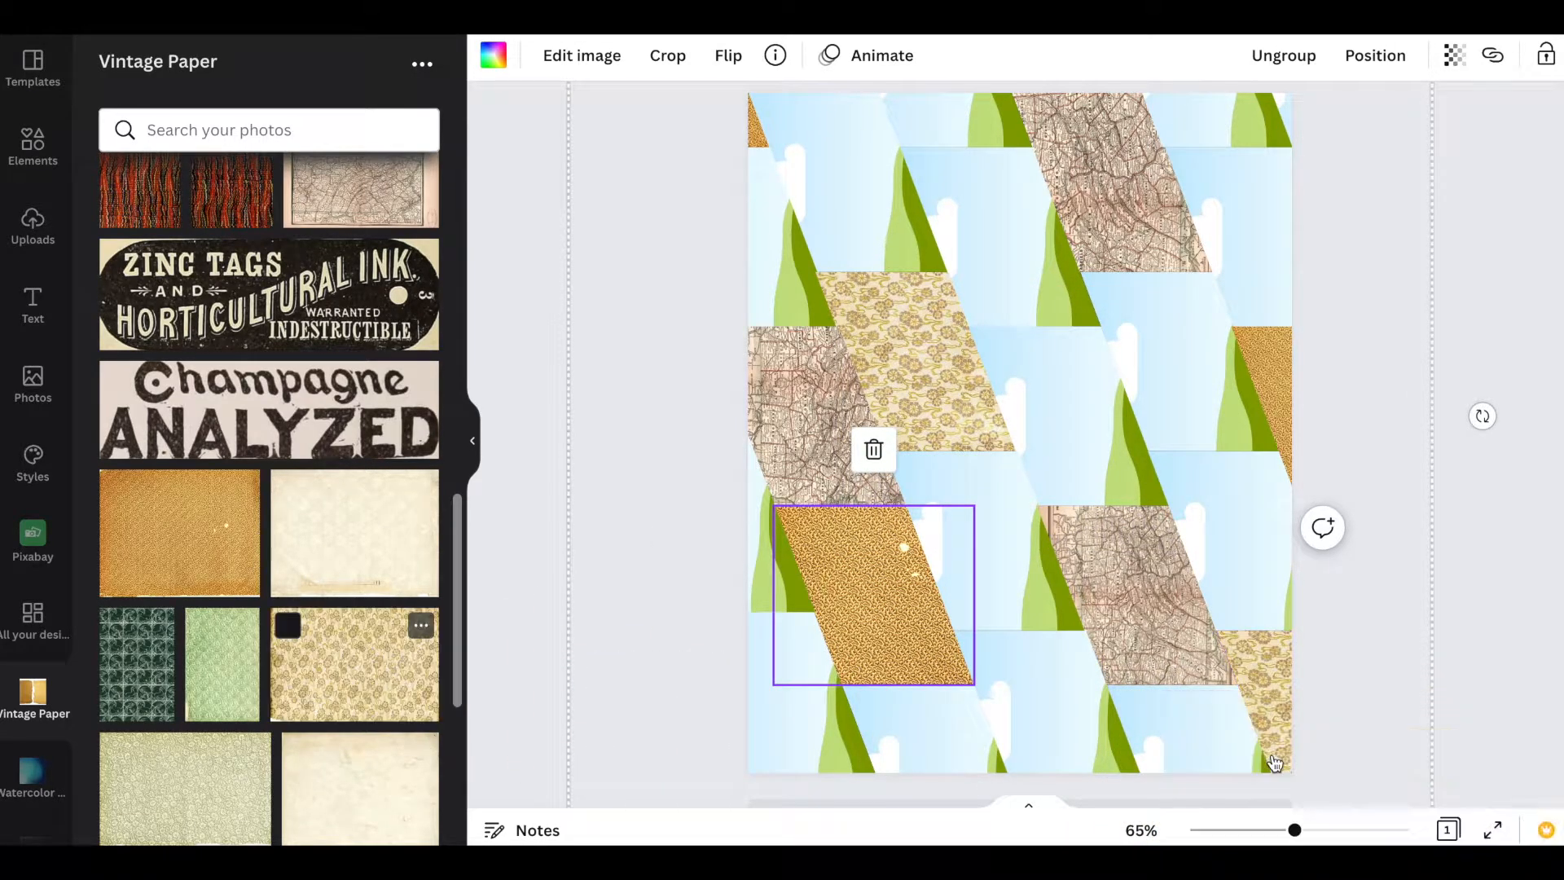
drag(334, 668, 957, 143)
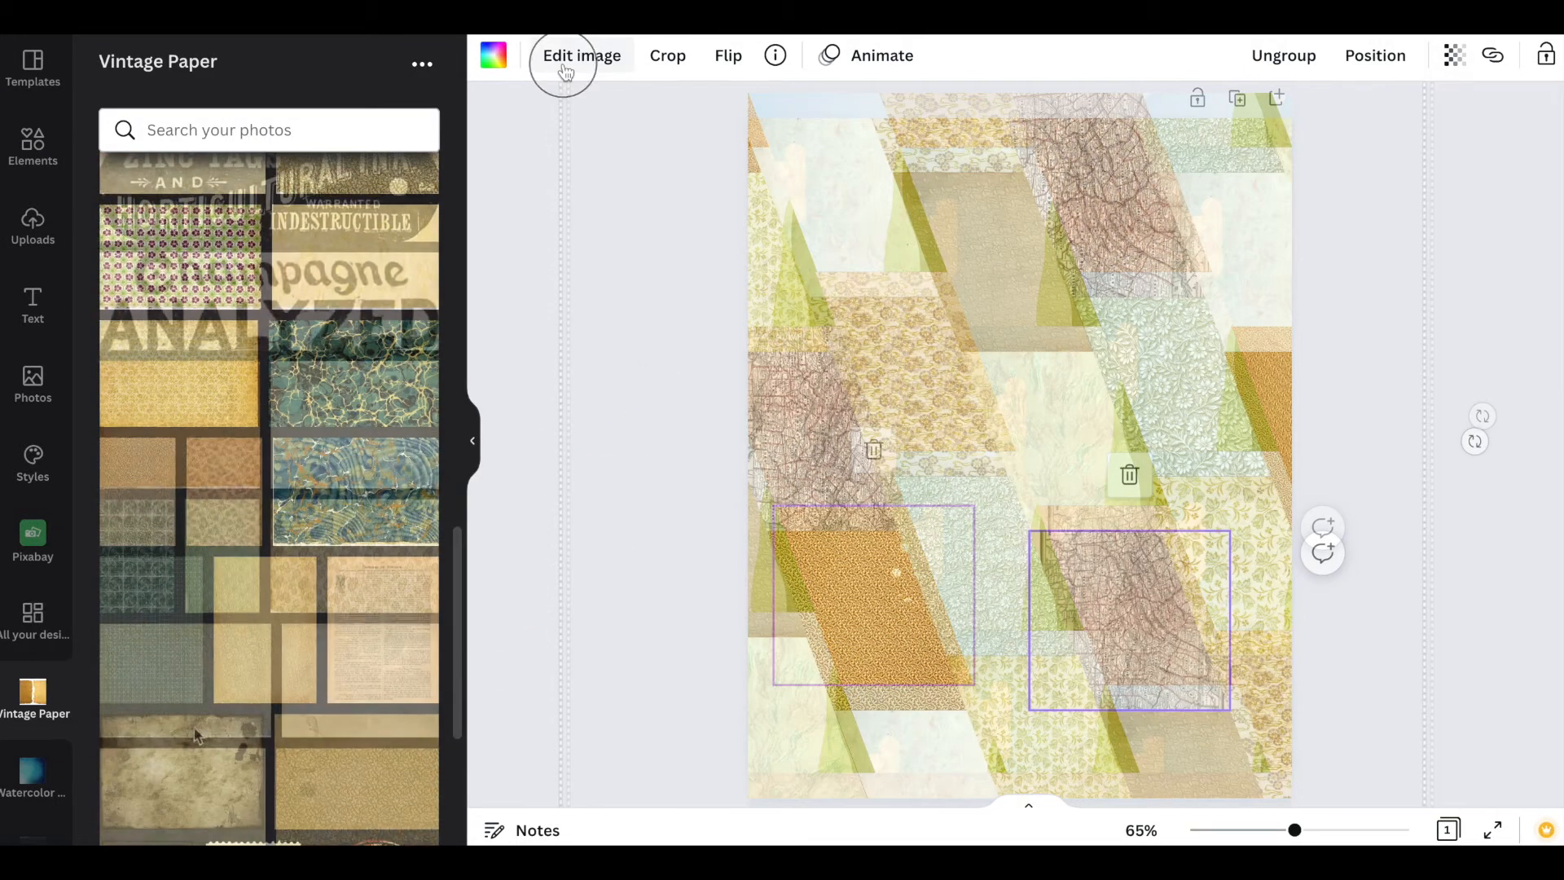
Try the Afterglow and Nordic filters on the map image in the lower-right frame
click(561, 64)
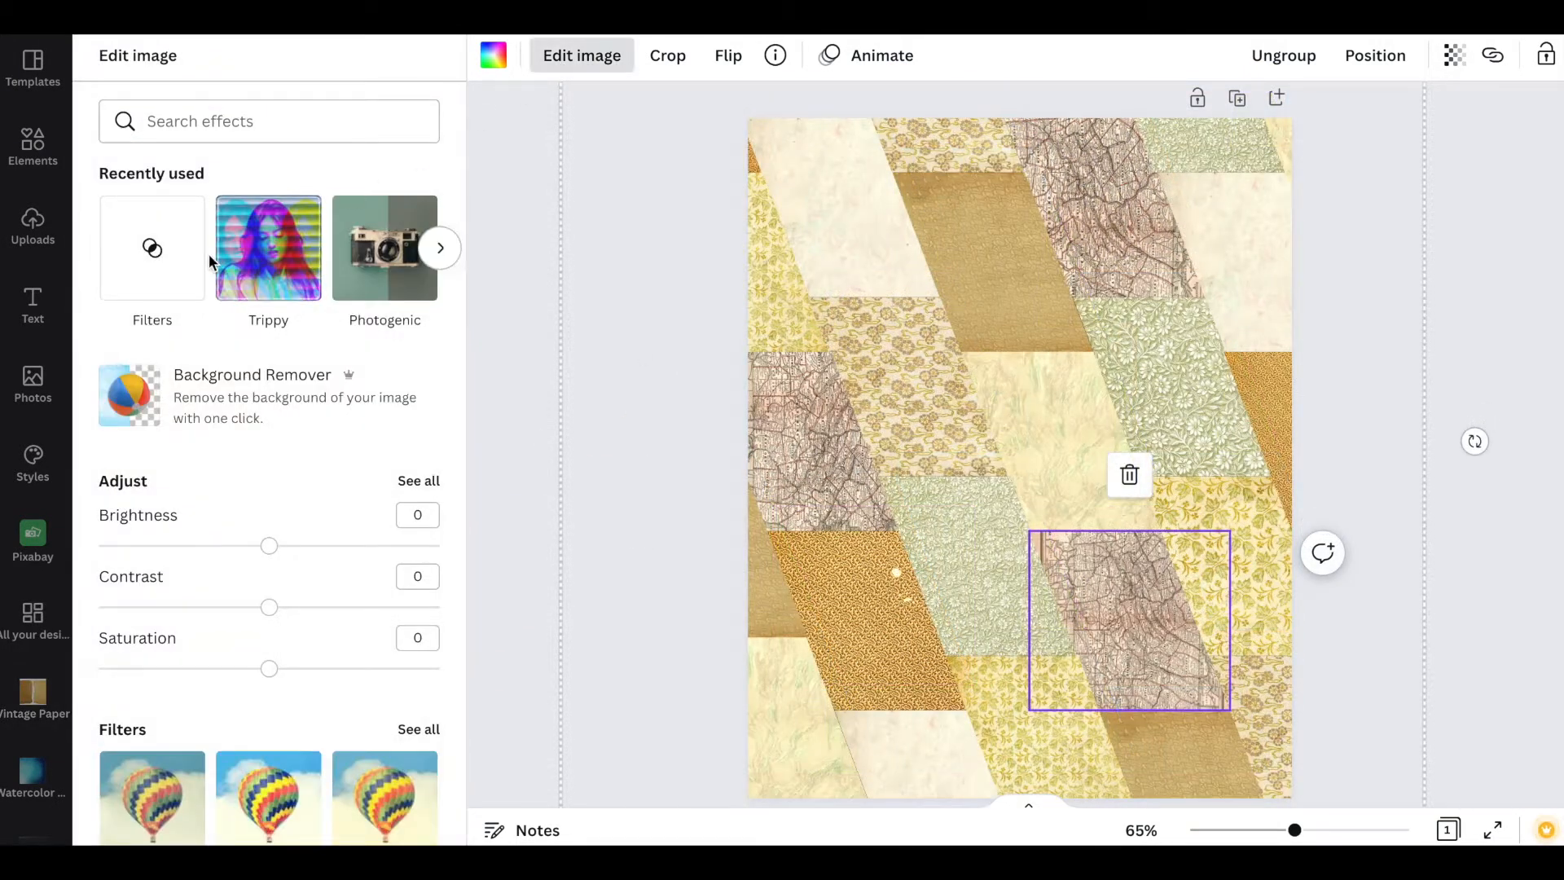
click(175, 259)
click(269, 303)
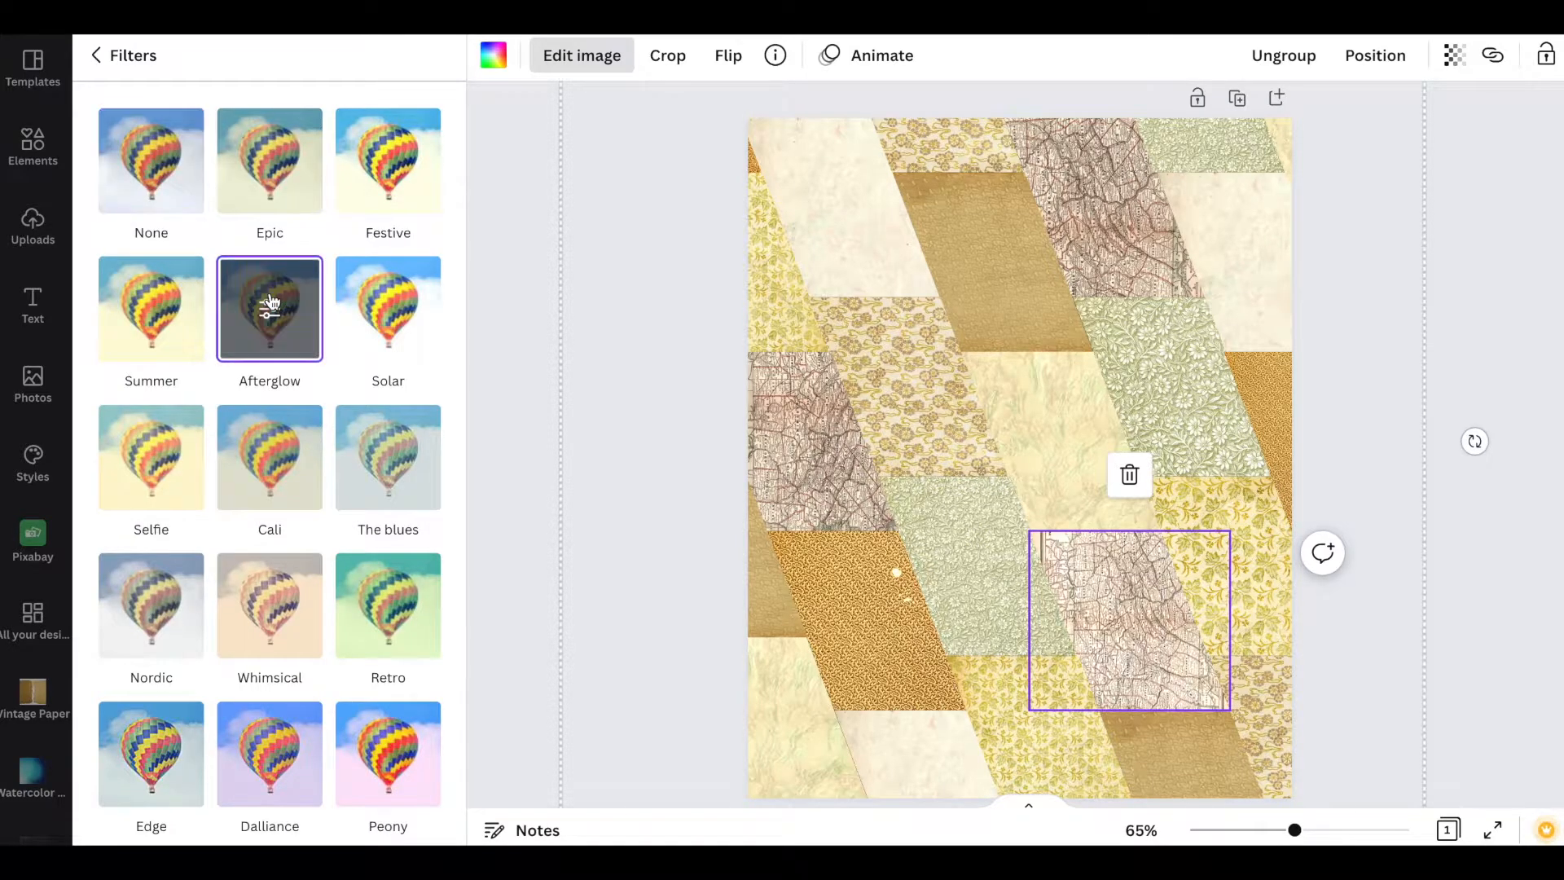
click(174, 583)
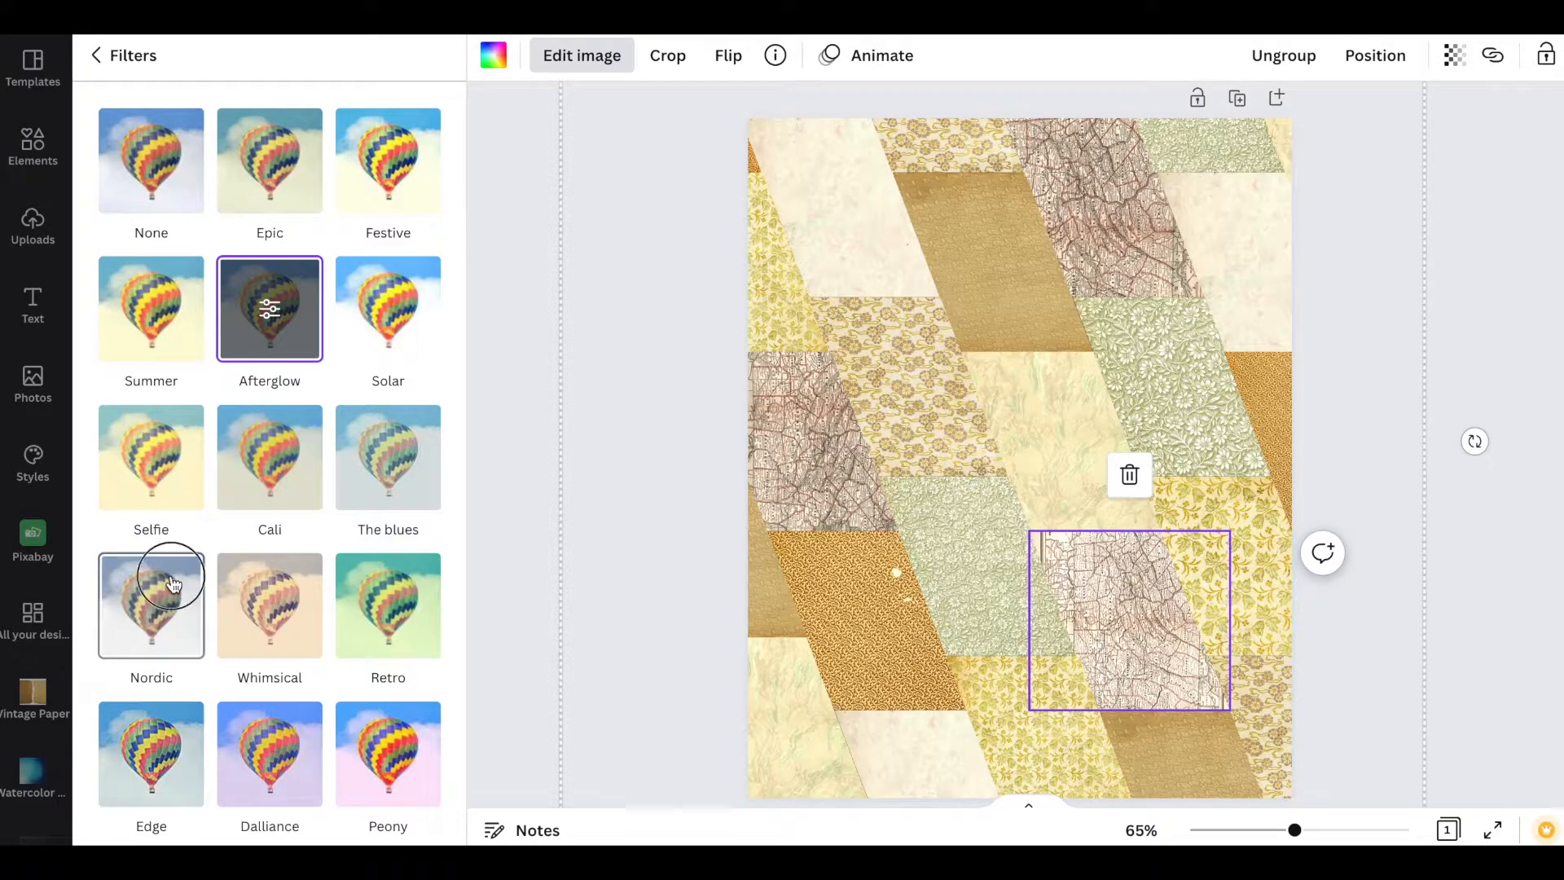
click(261, 310)
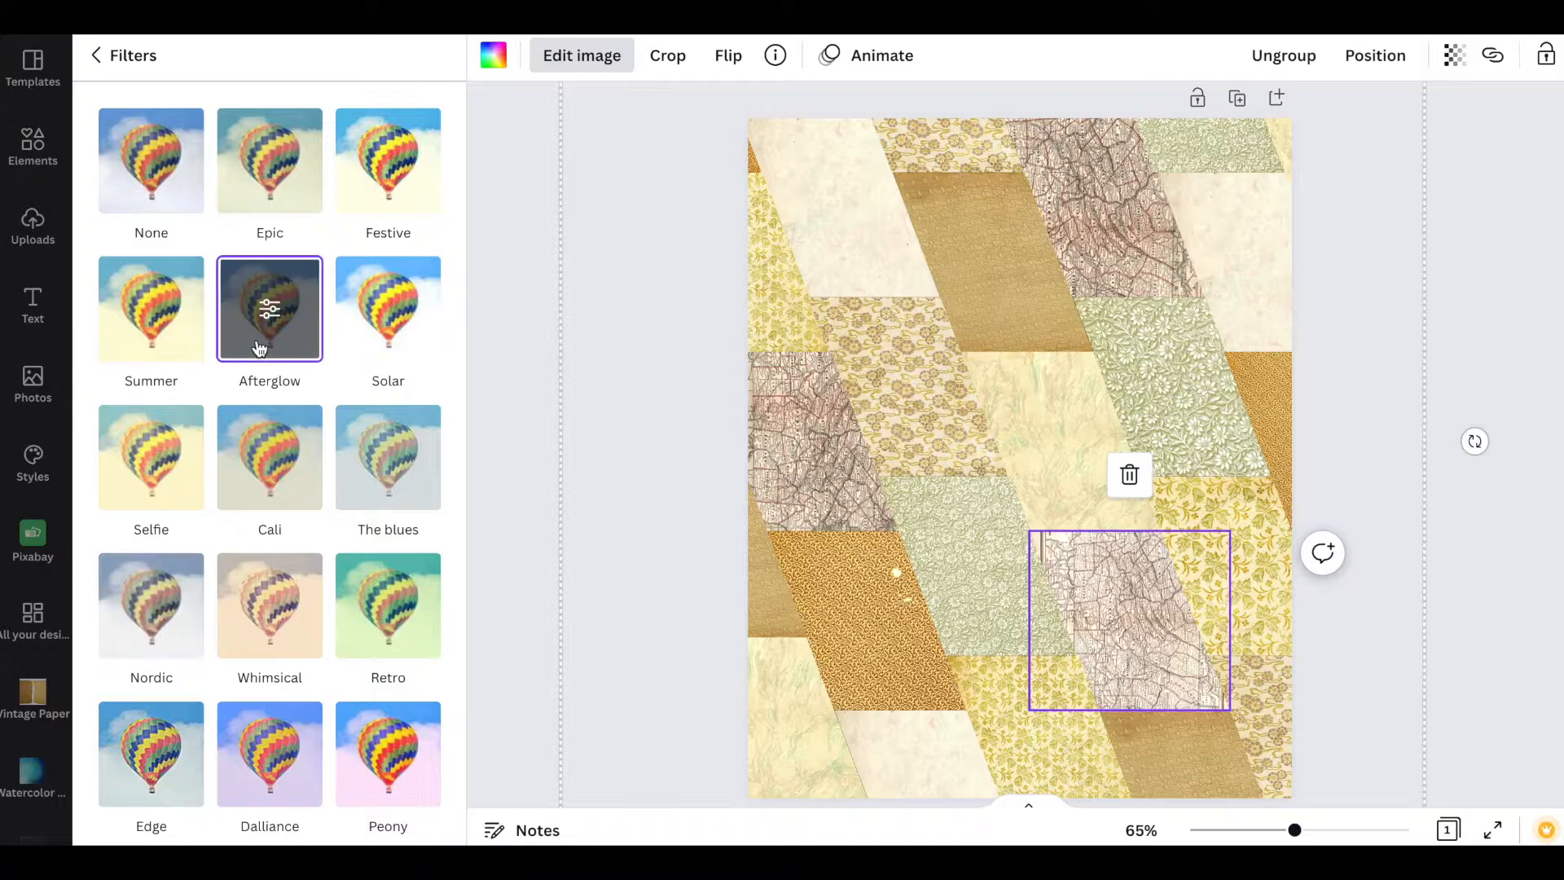
scroll(274, 377, down, 1)
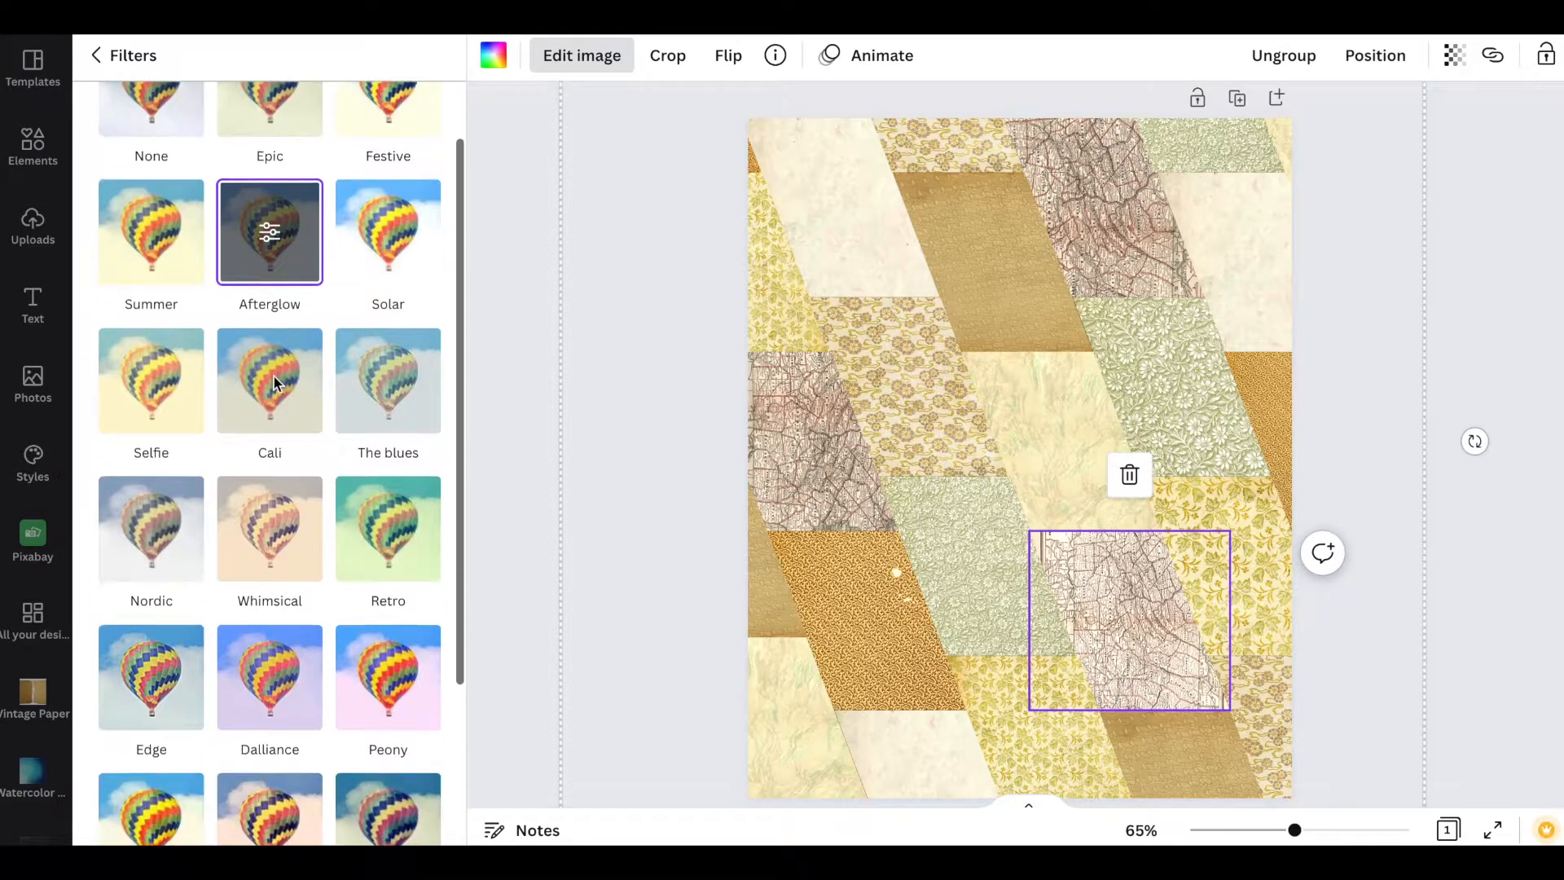
Apply the Cali filter to the lower-right map image and reduce the filter's intensity
click(283, 401)
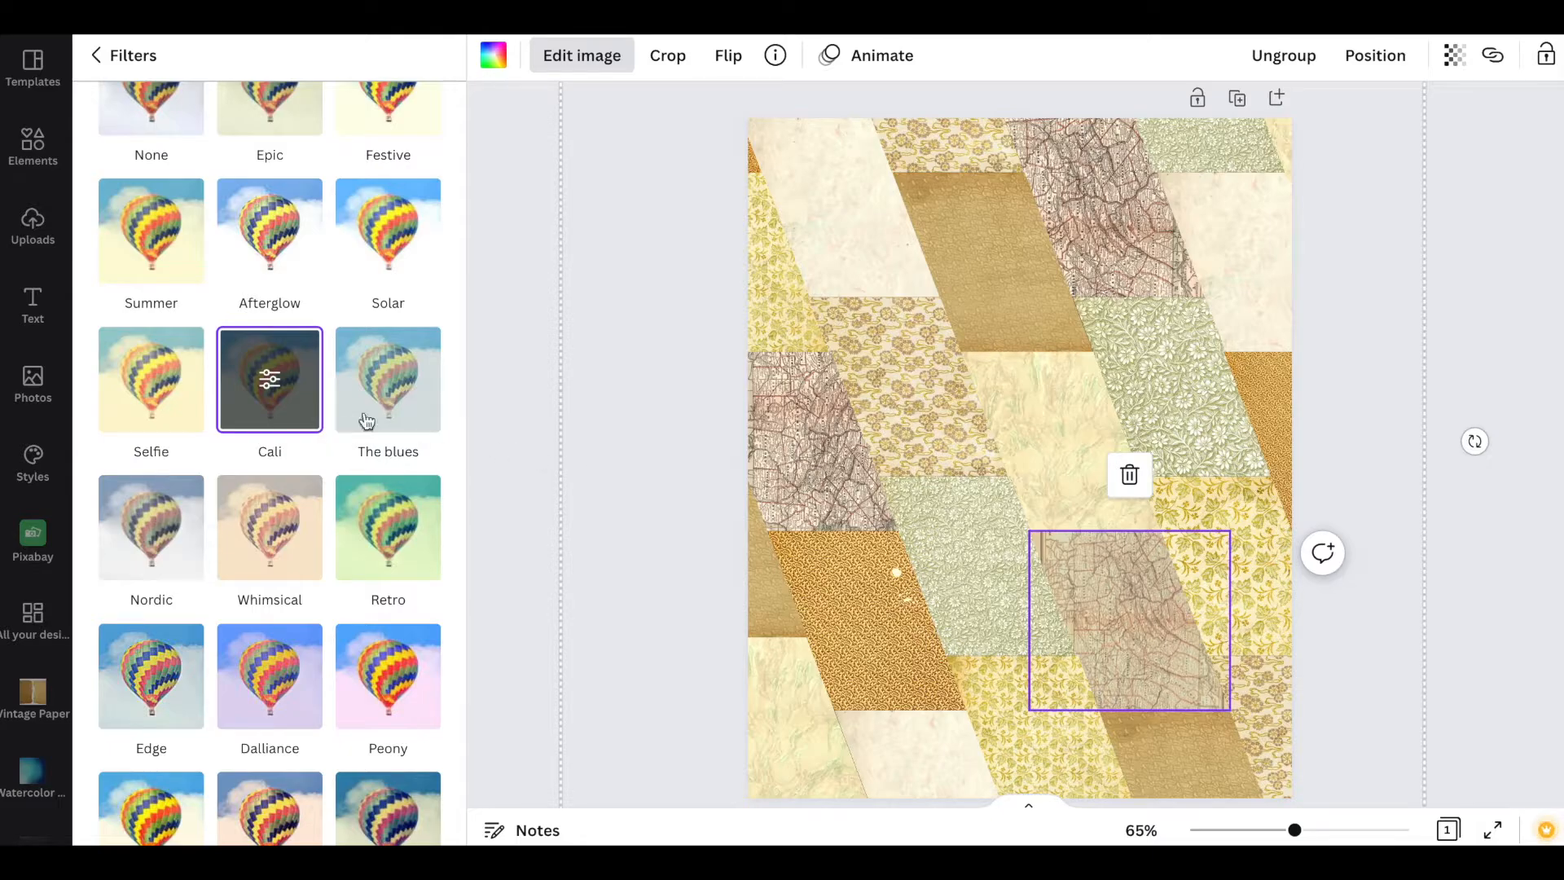
click(271, 381)
drag(175, 144, 164, 145)
click(538, 402)
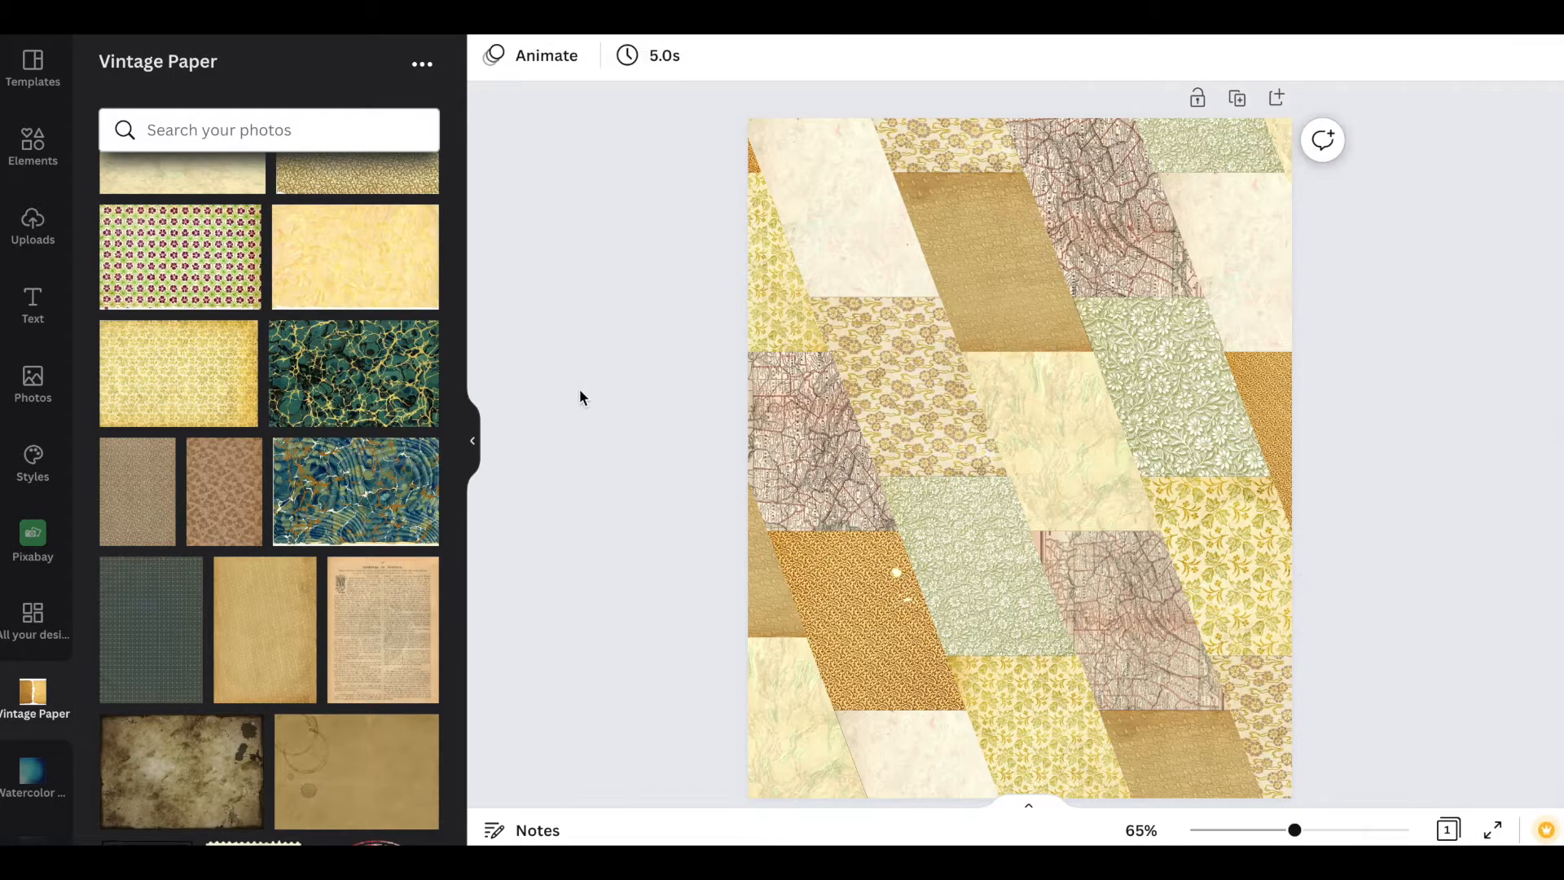
Try the Selfie filter at intensity 17 on the tan floral paper in the frame beside the left map
click(928, 381)
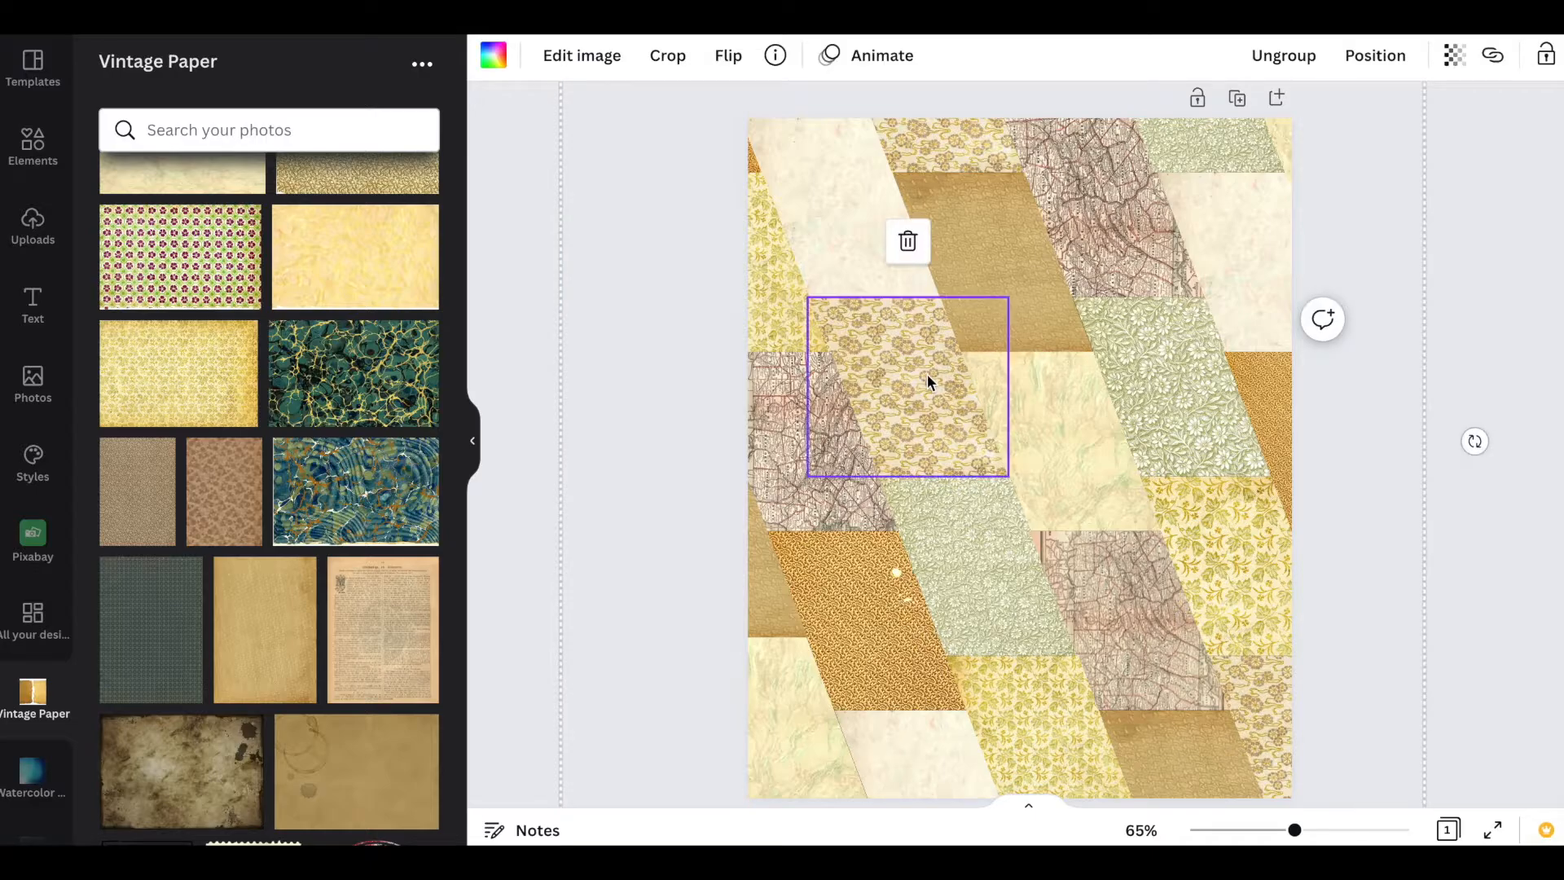
click(581, 55)
click(150, 246)
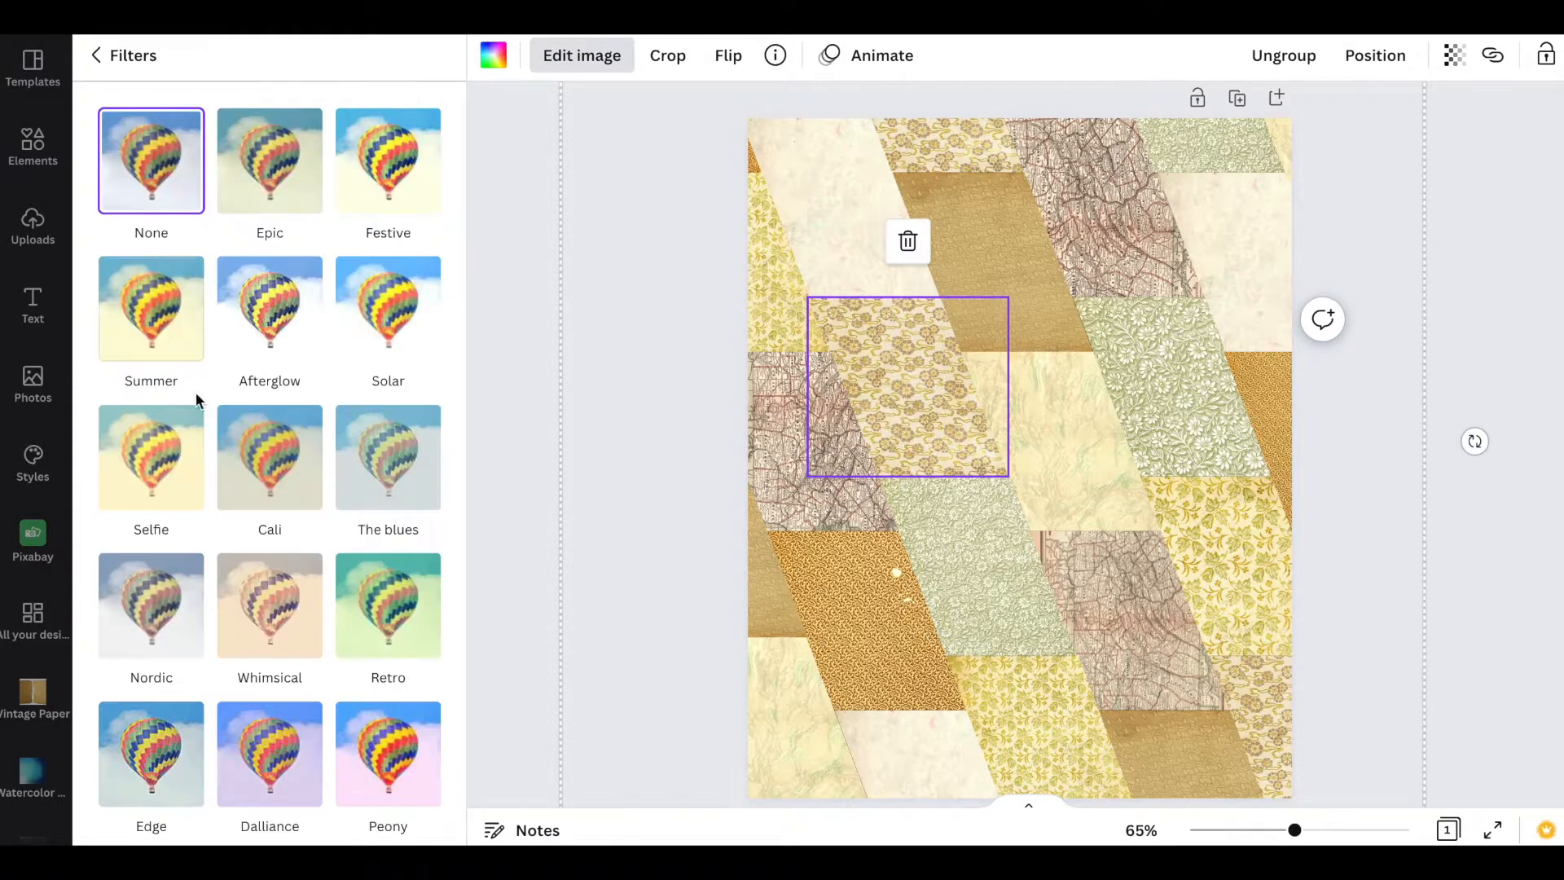
click(187, 467)
click(151, 457)
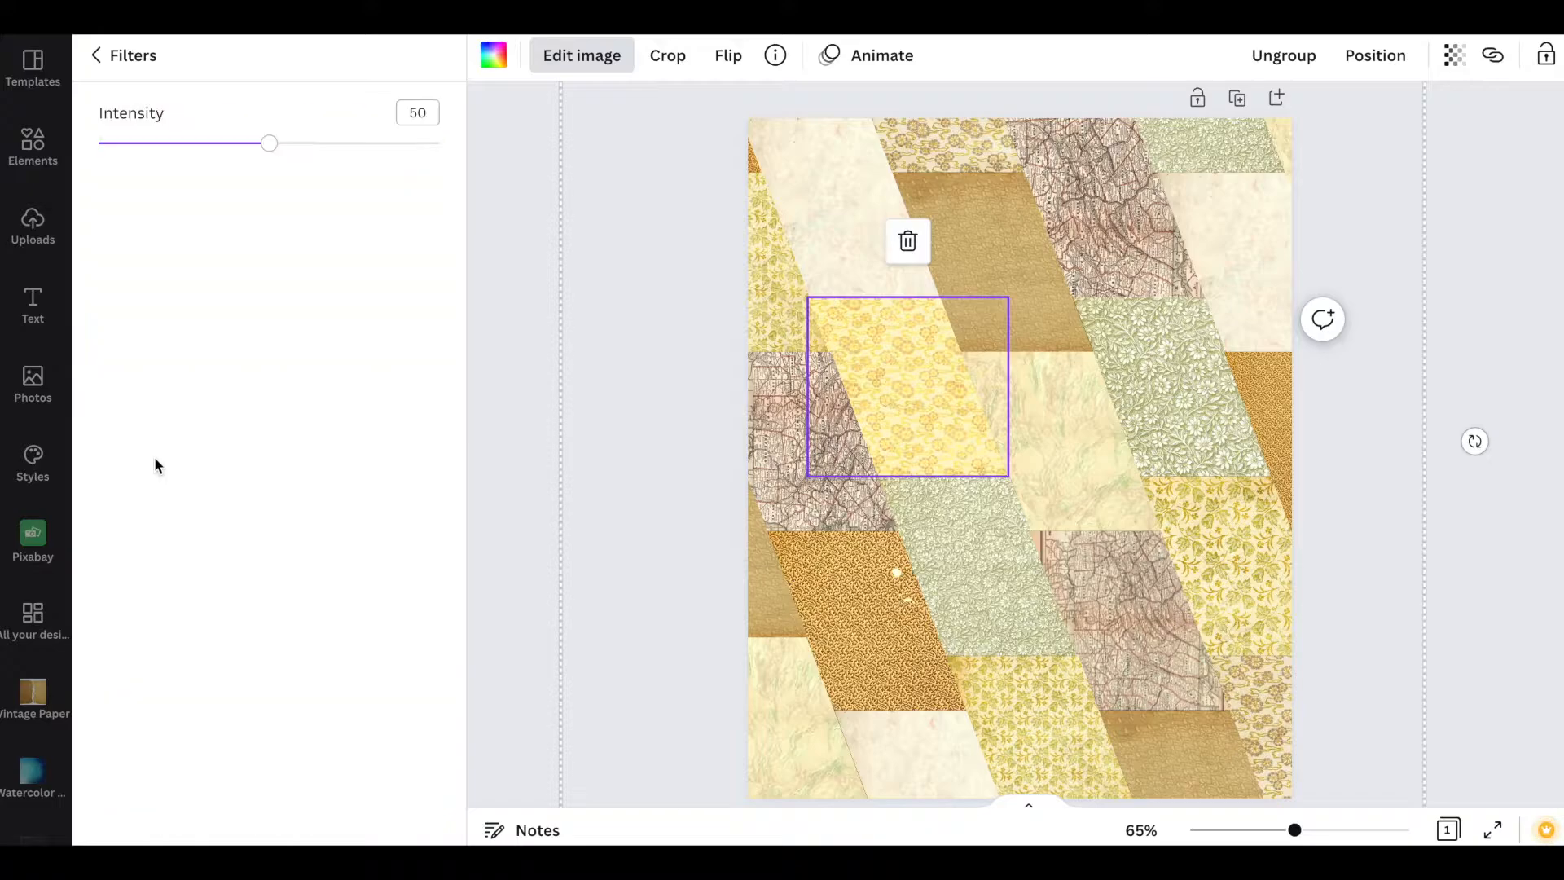
drag(167, 155, 157, 152)
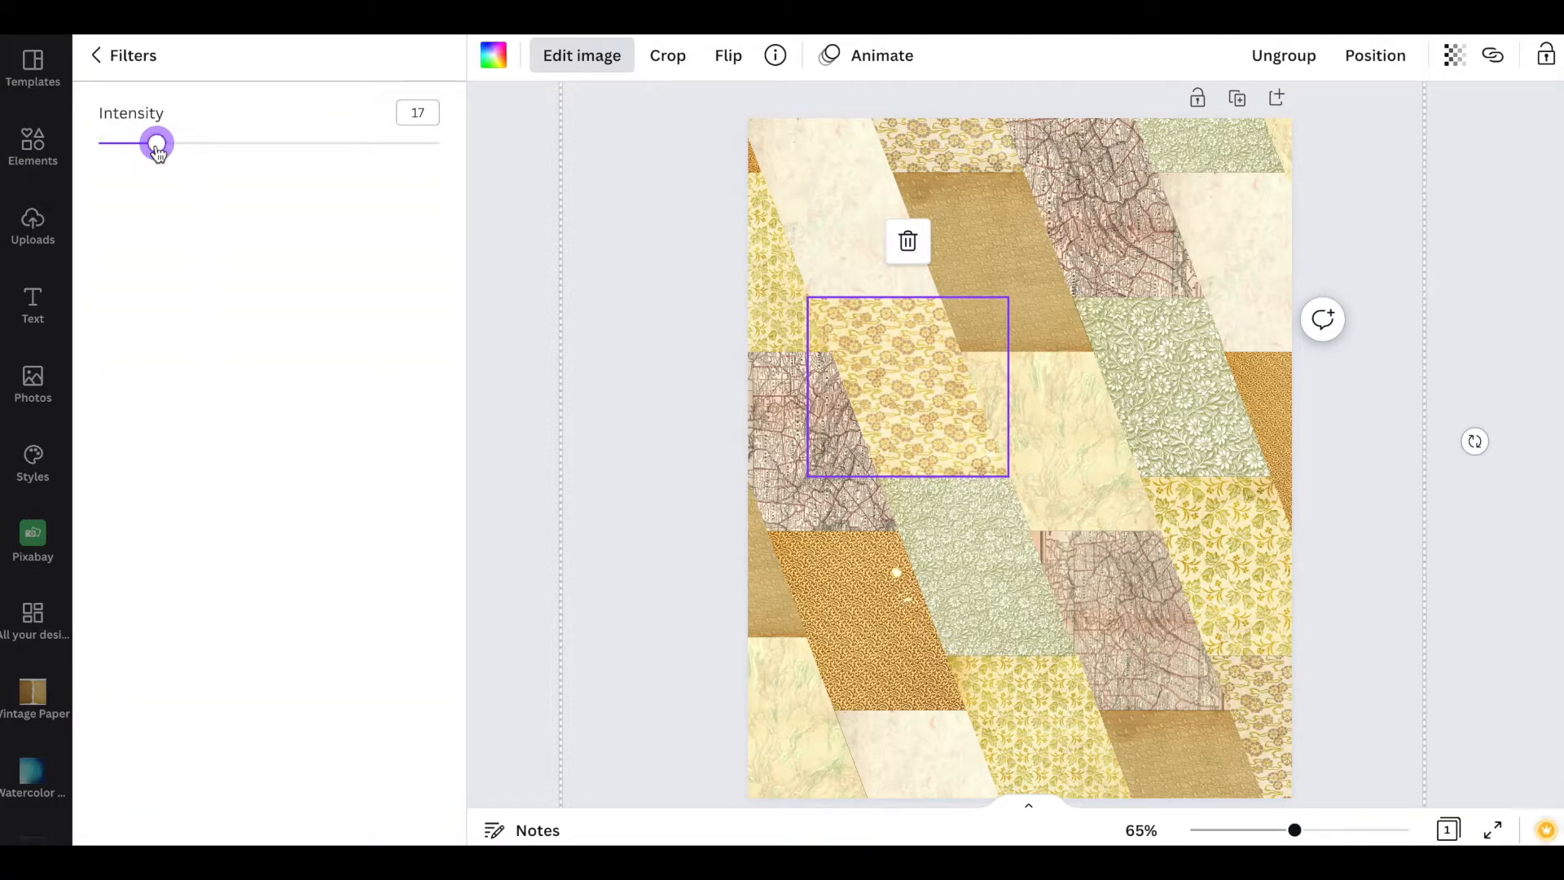
click(137, 65)
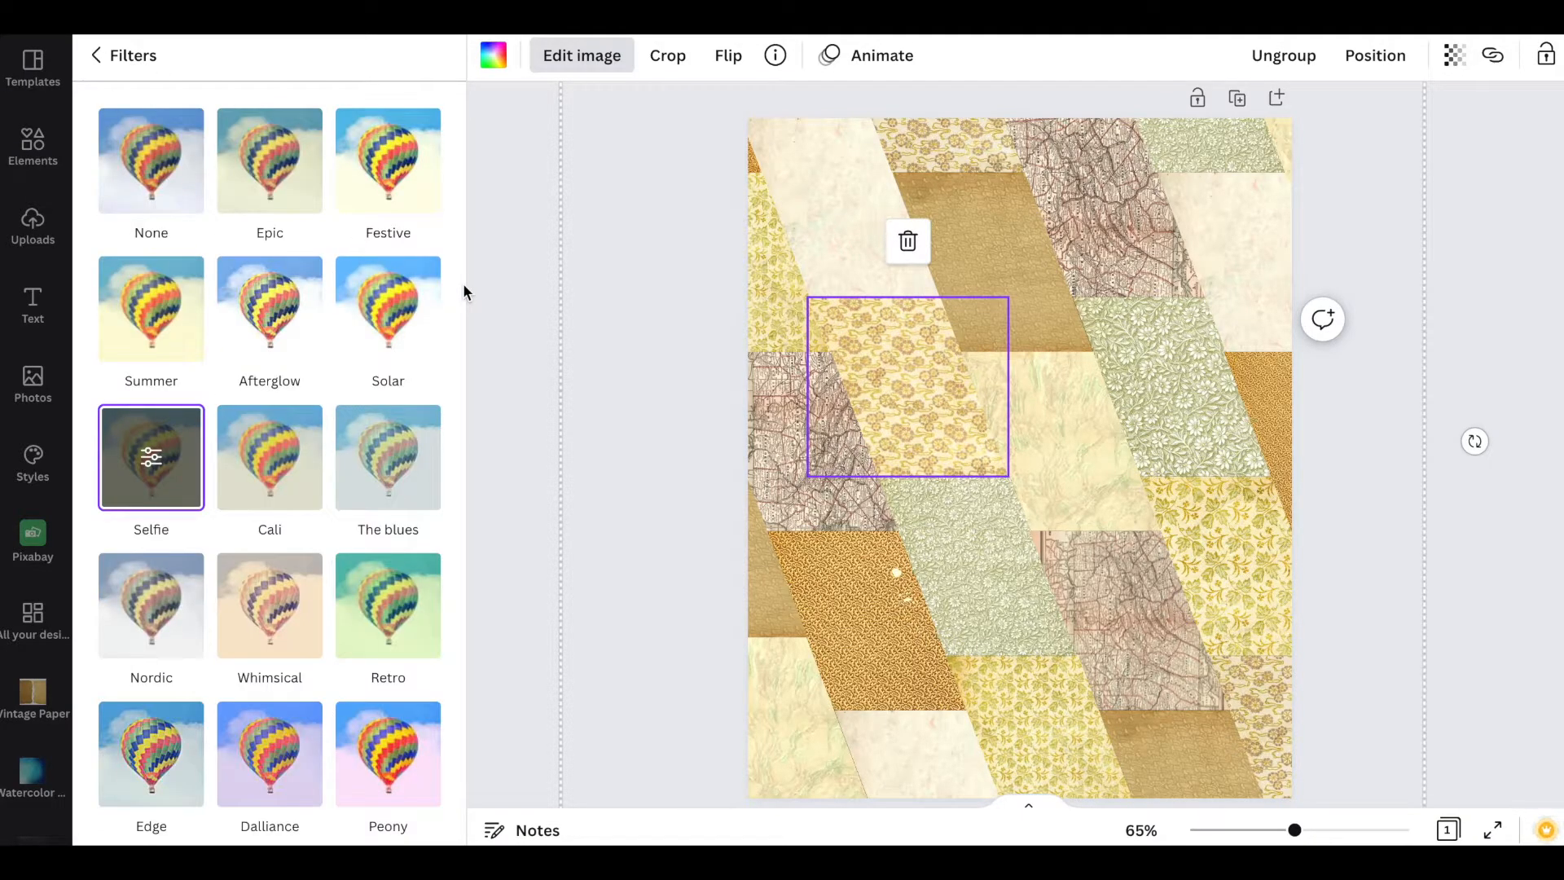
Apply the Afterglow filter to the tan floral paper beside the left map and reduce its intensity
click(279, 323)
click(279, 323)
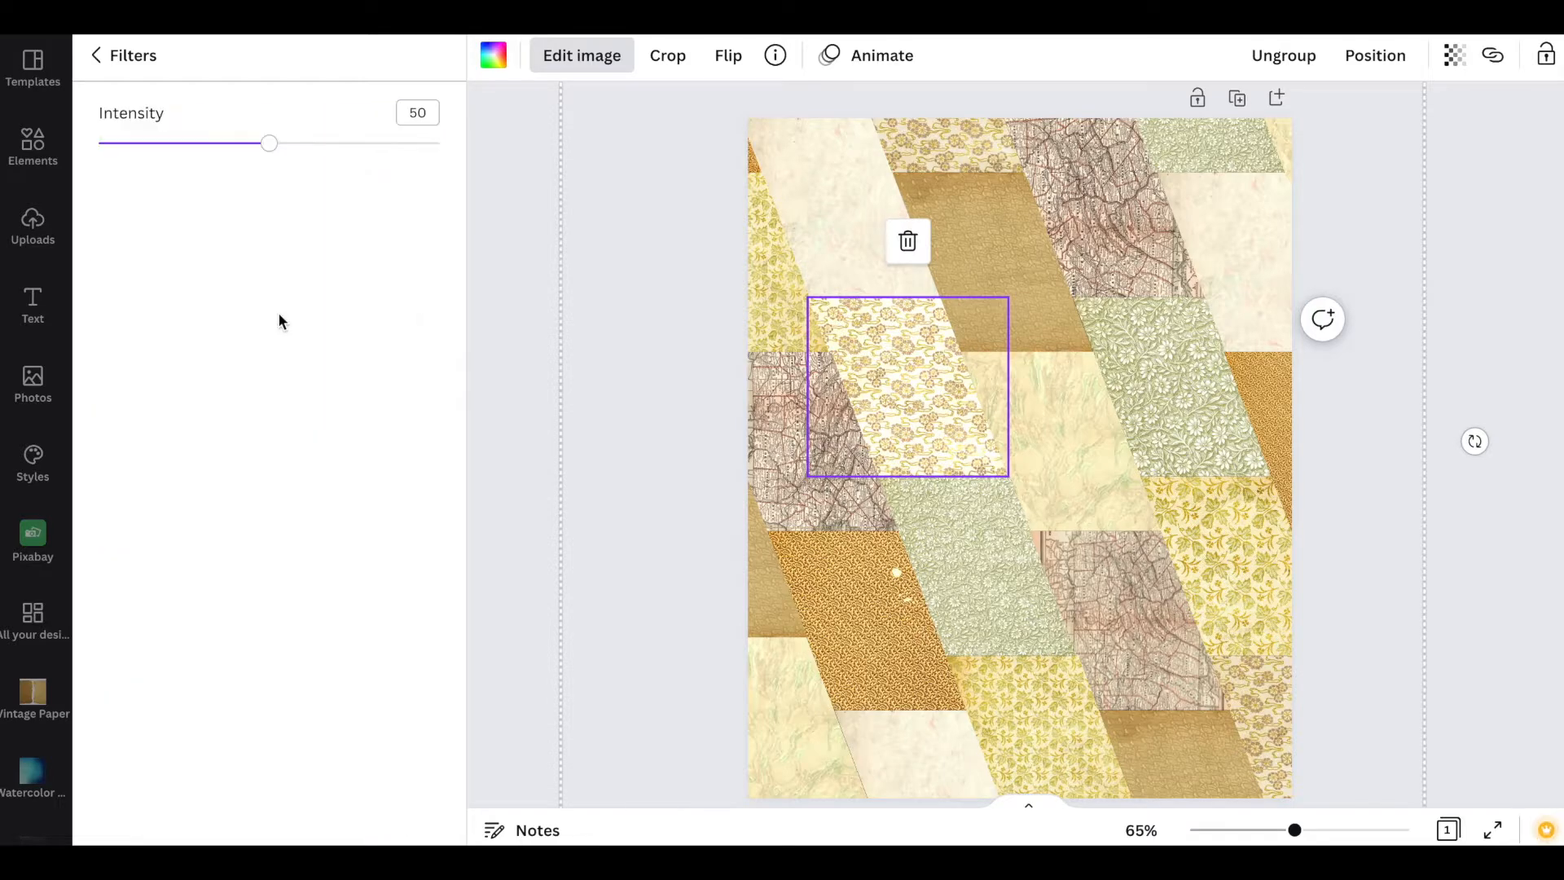
click(177, 144)
click(509, 295)
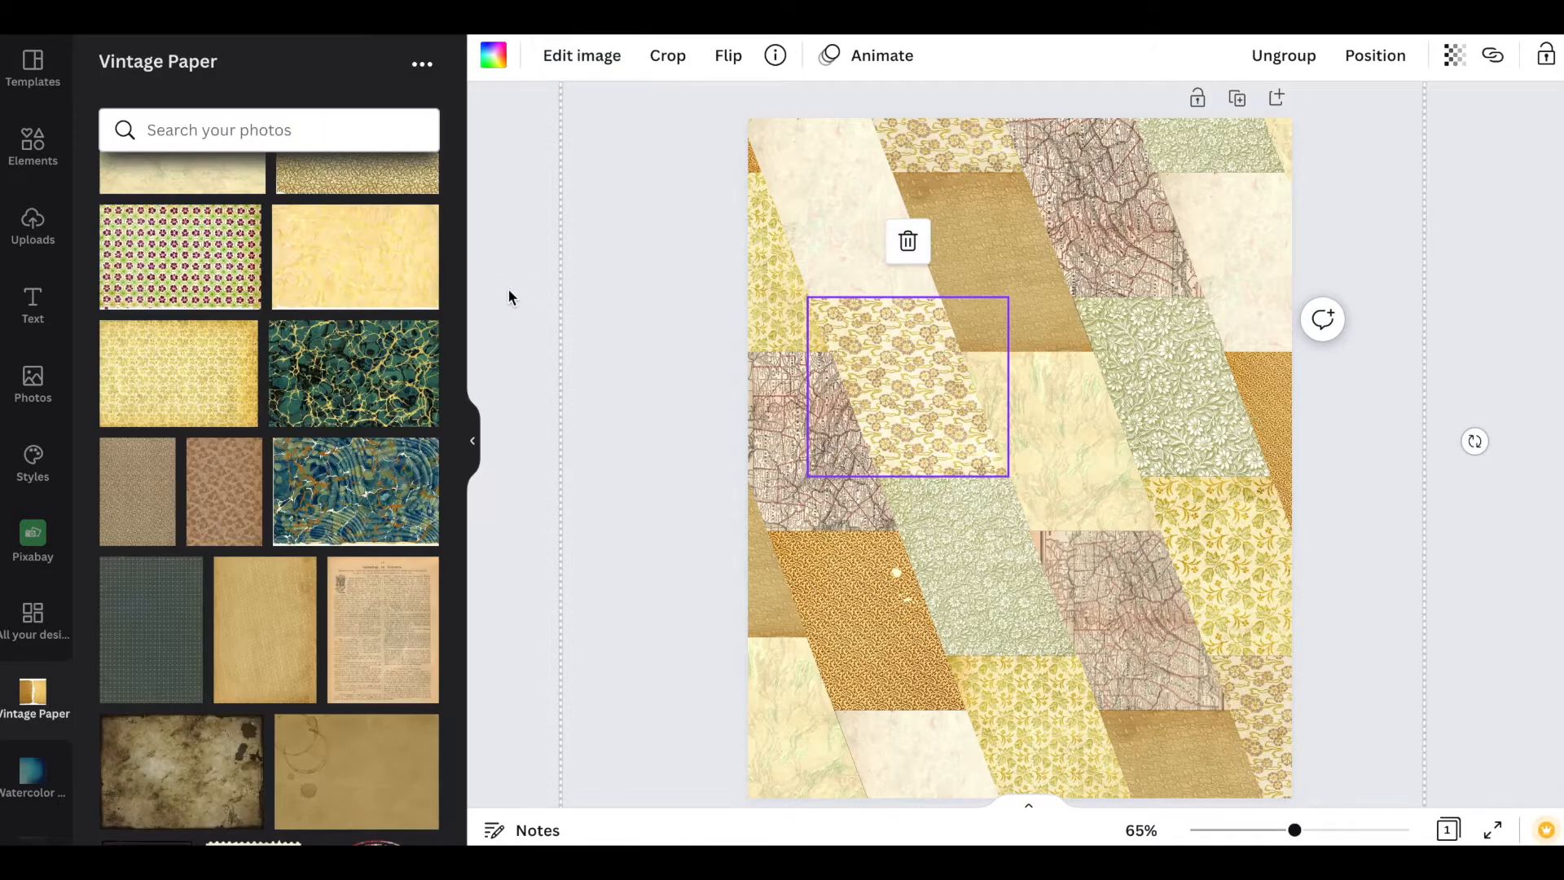
Apply the Whimsical filter to the map image in the top frame and open its intensity setting
click(1136, 218)
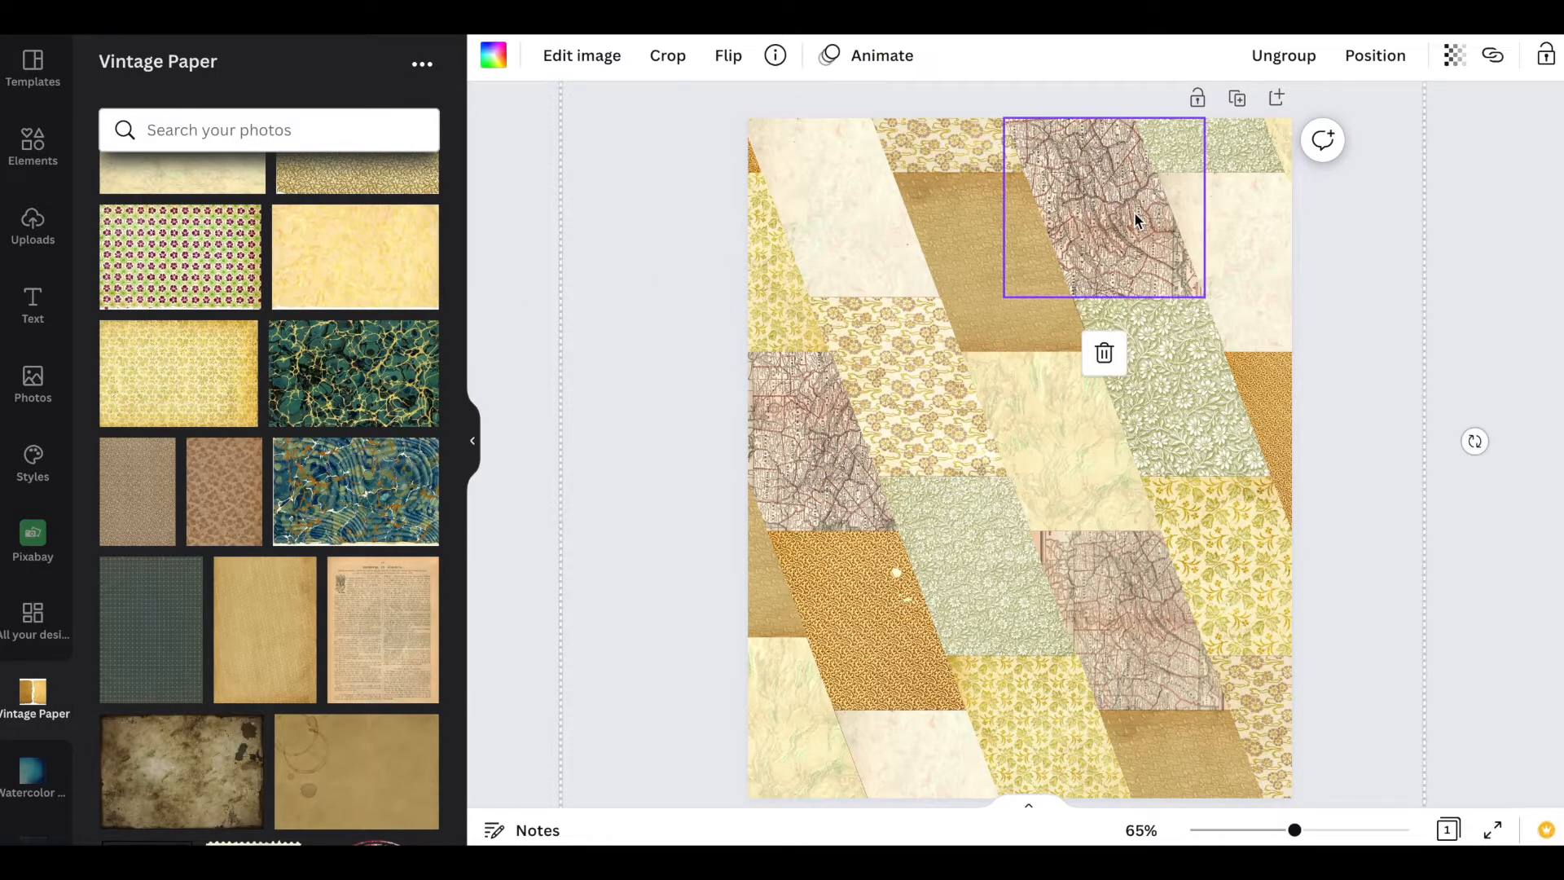
click(617, 53)
click(144, 276)
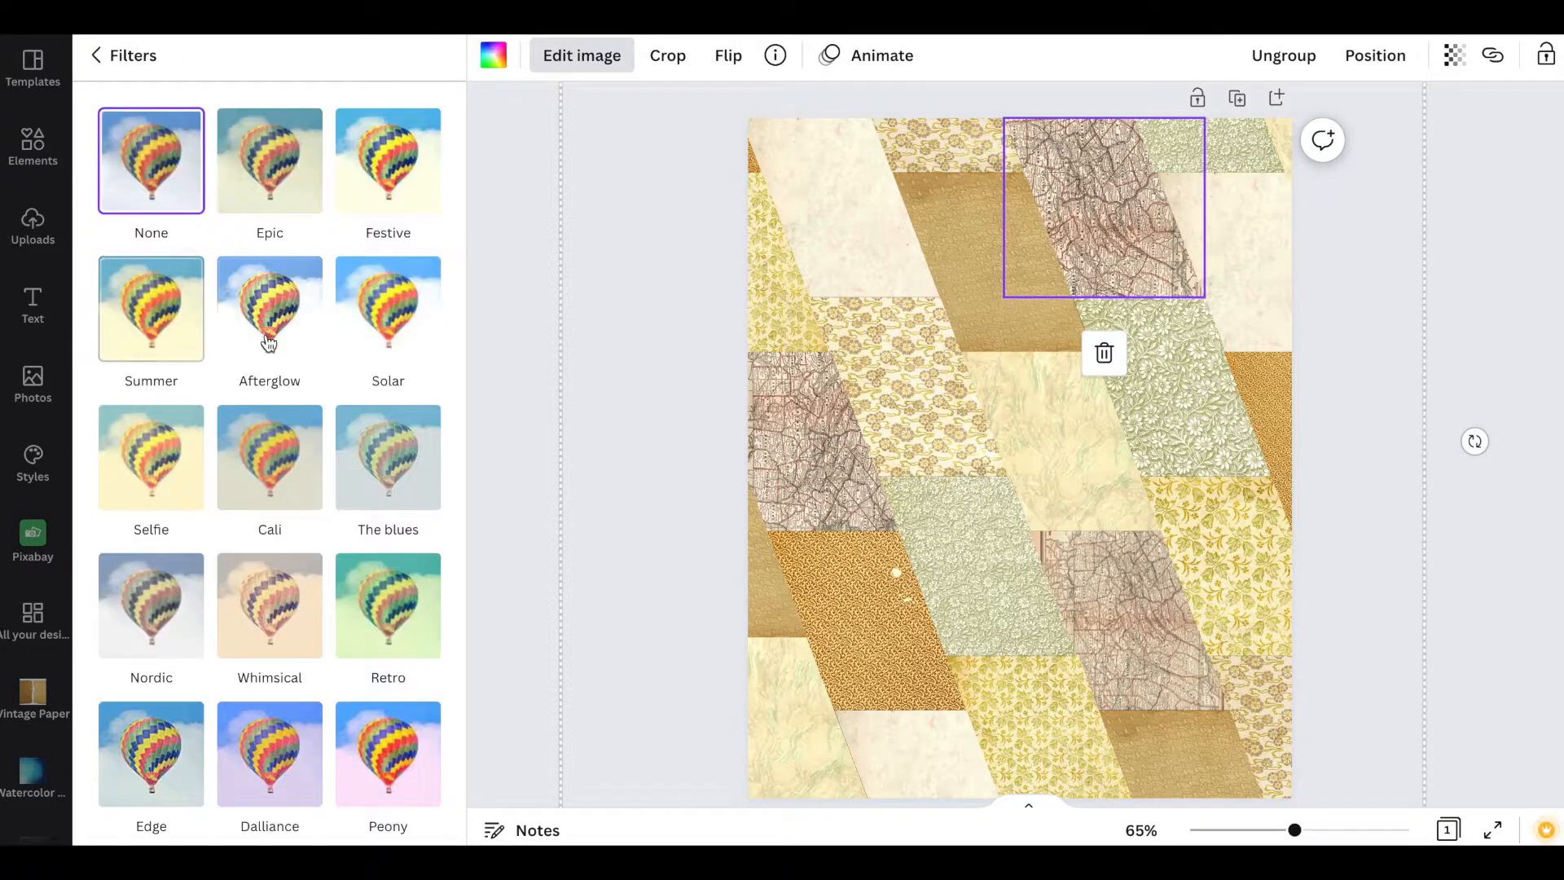
scroll(269, 342, down, 1)
click(263, 539)
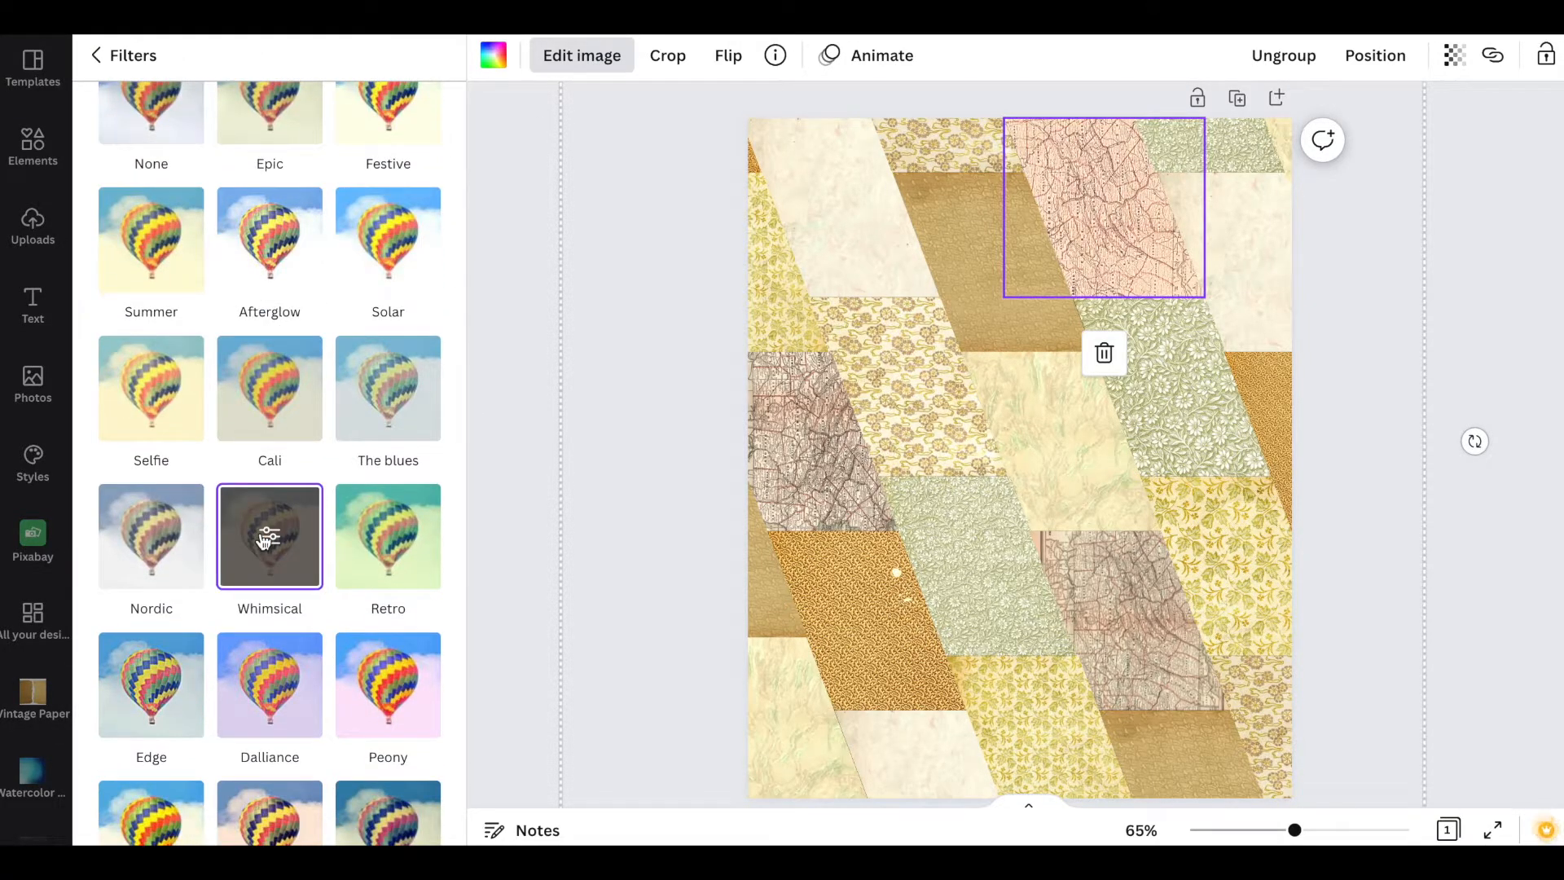
click(267, 537)
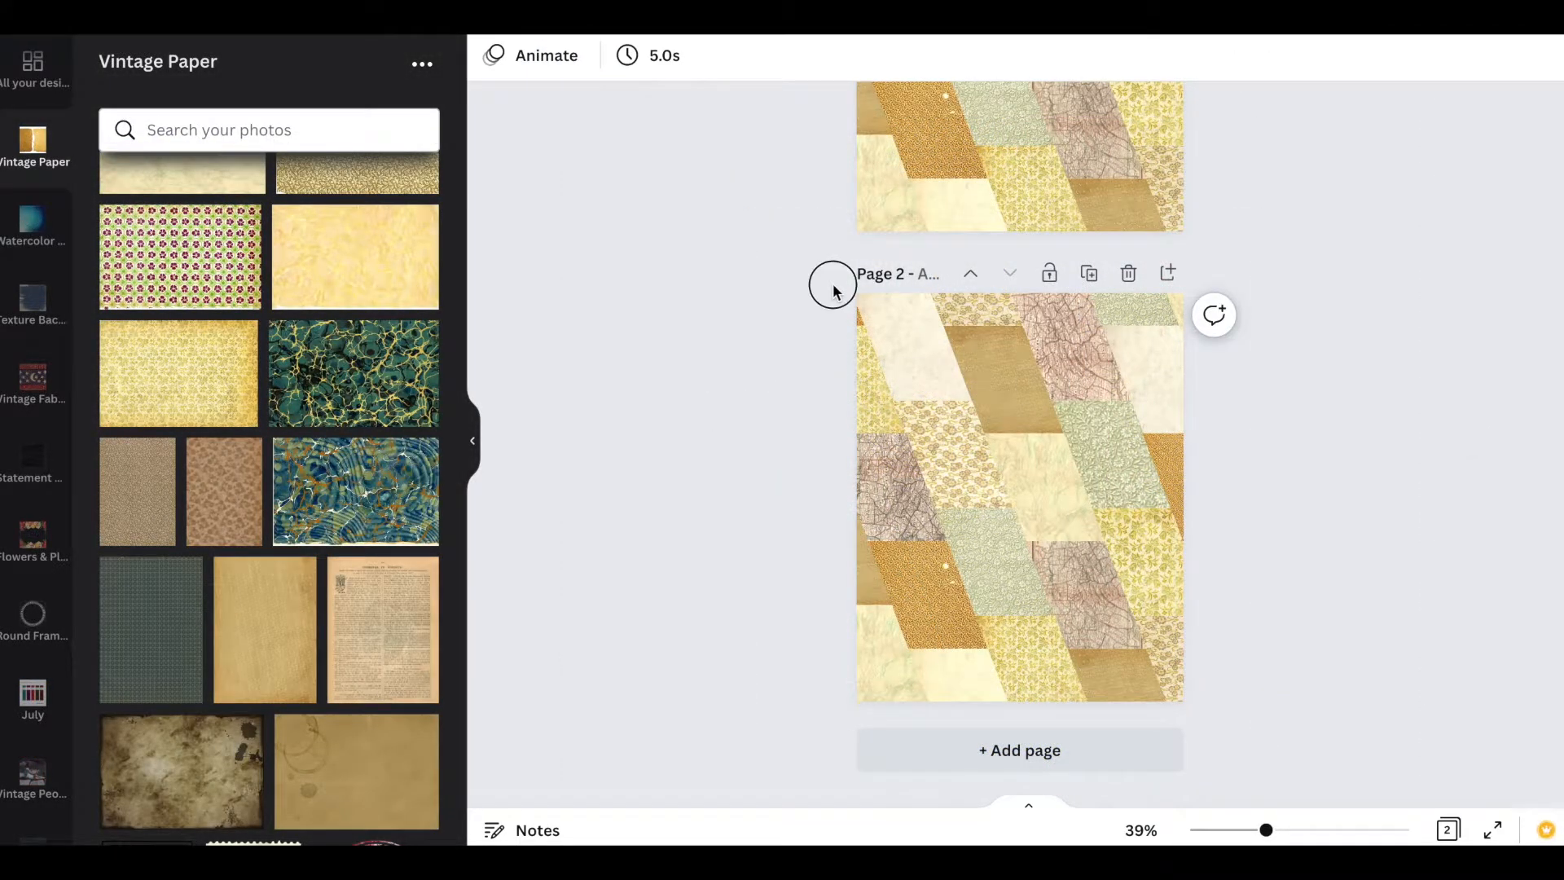
Select the whole patchwork group on page 2, lock it and test the lock by trying to move it
drag(832, 291, 1244, 689)
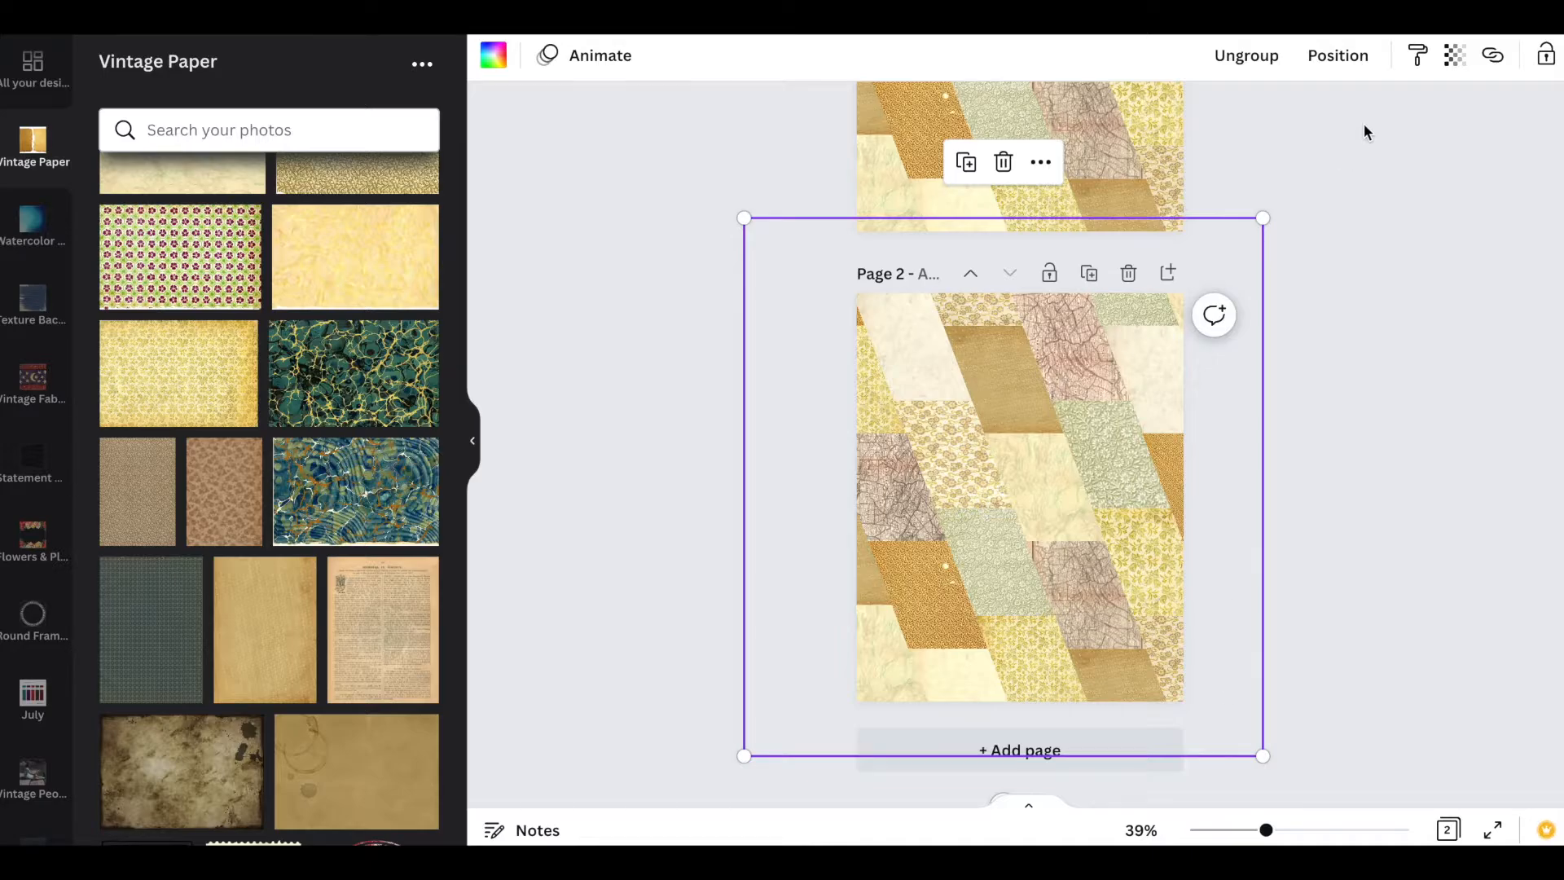
click(1544, 65)
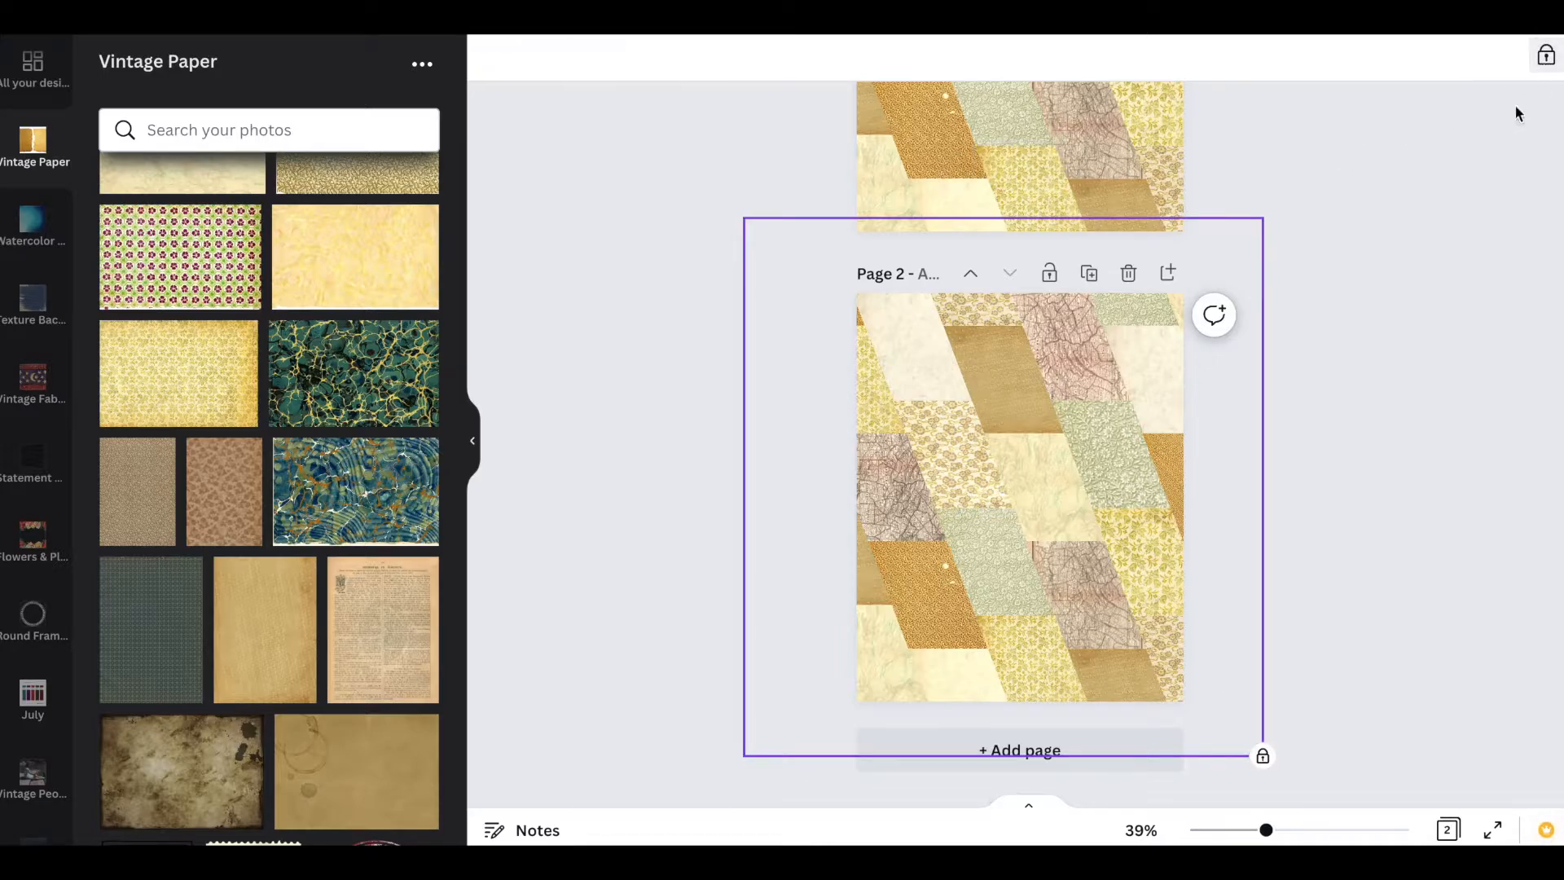
click(1374, 466)
drag(1037, 480, 666, 494)
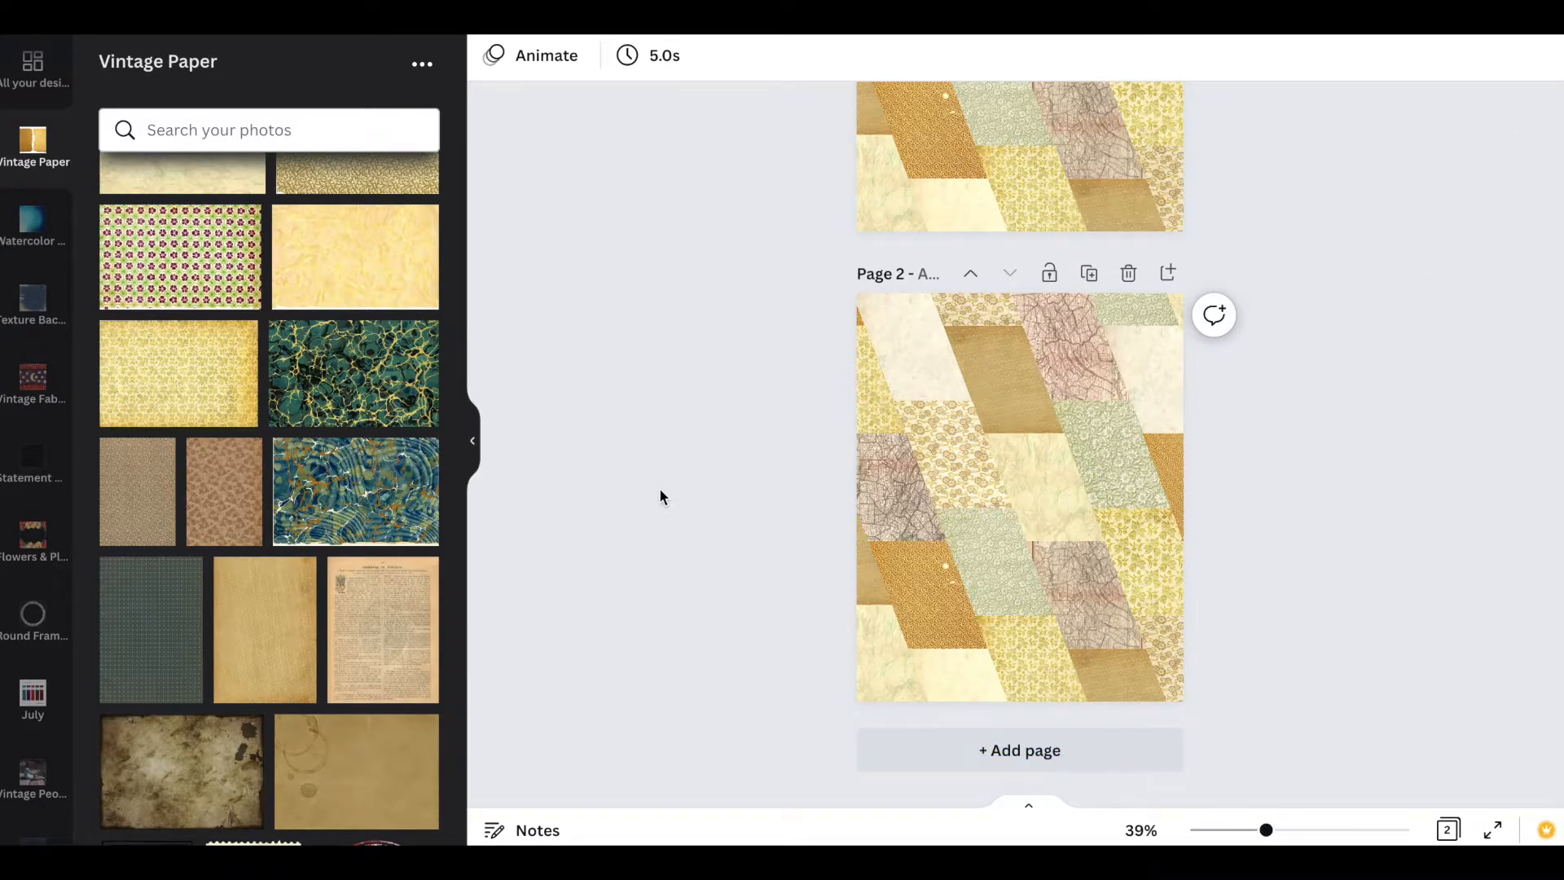
From Watercolor & Paint Backgrounds, fill the left-edge frame on the blank frame page with teal paint and the frame beside it with purple watercolor
scroll(66, 628, down, 3)
click(33, 649)
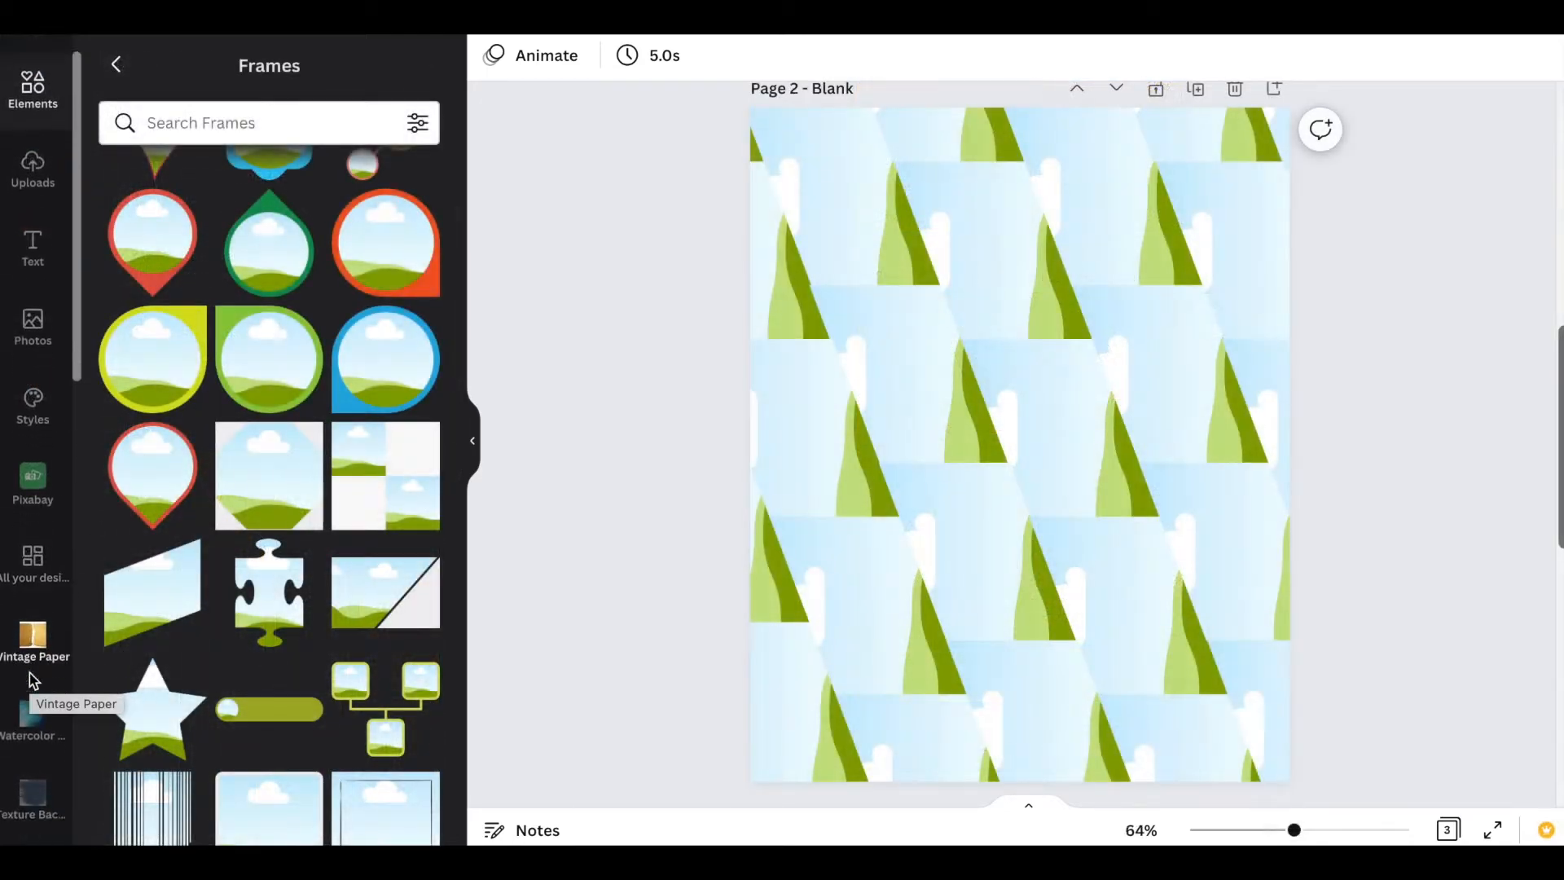
scroll(32, 680, down, 1)
click(28, 671)
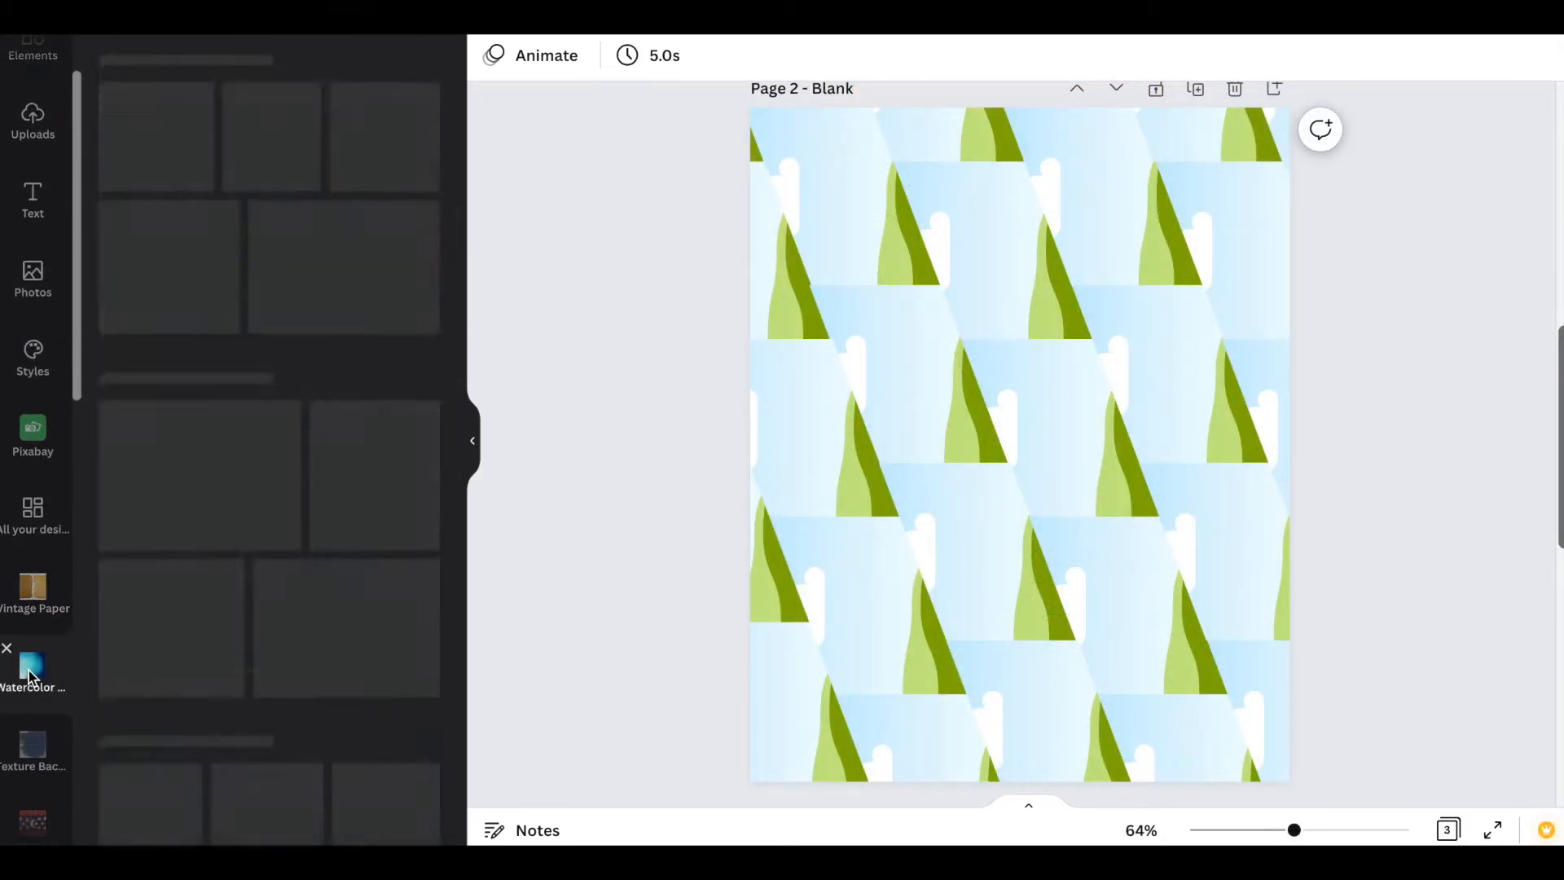
scroll(284, 549, down, 1)
drag(357, 340, 815, 431)
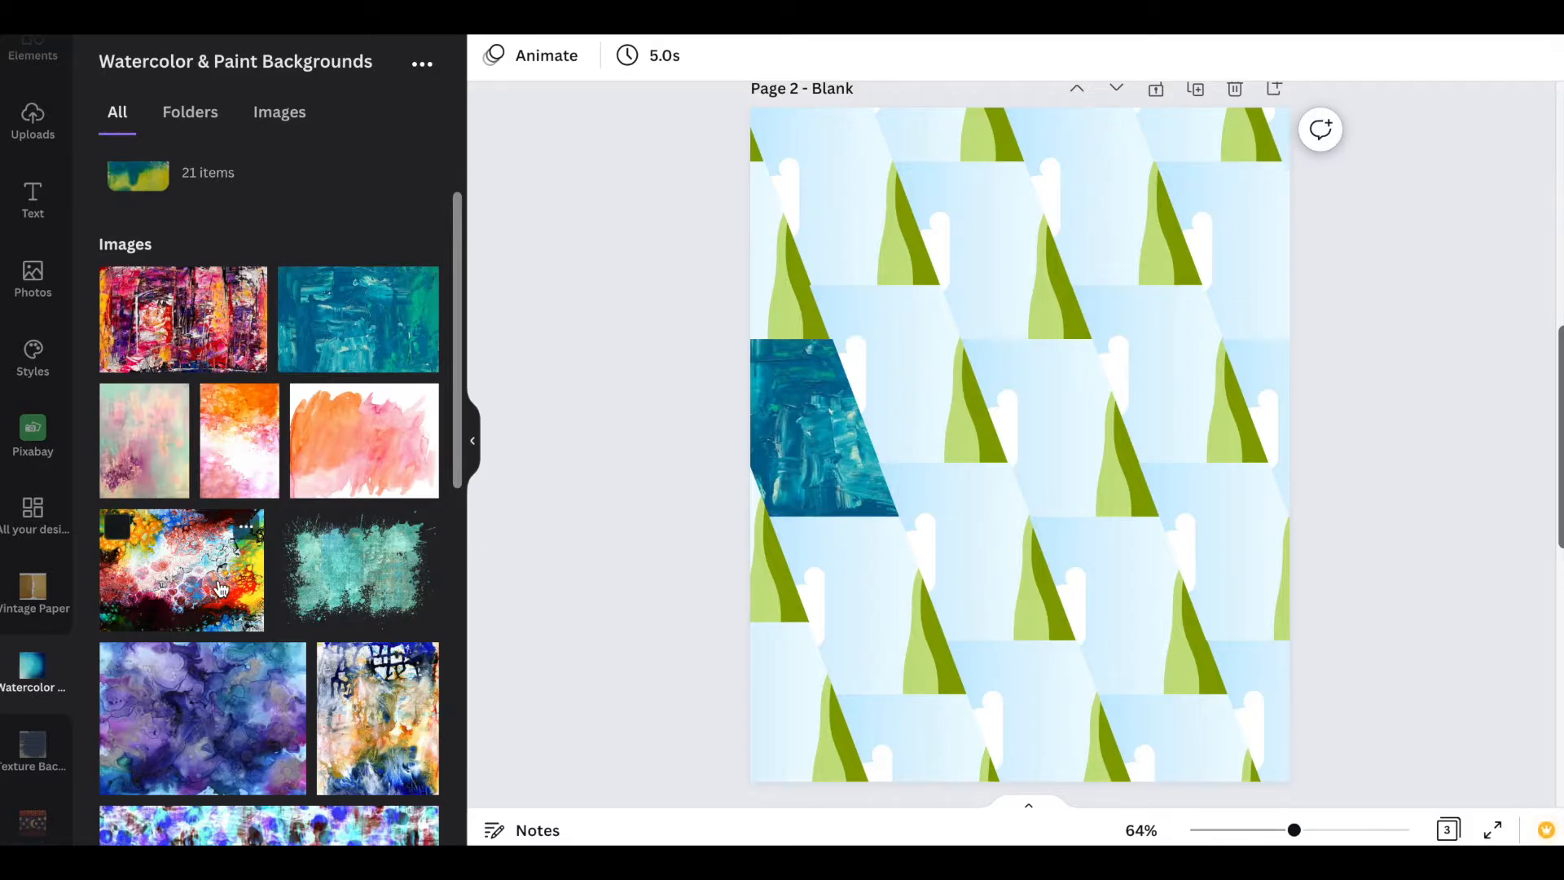
drag(237, 716, 1064, 330)
drag(934, 386, 934, 386)
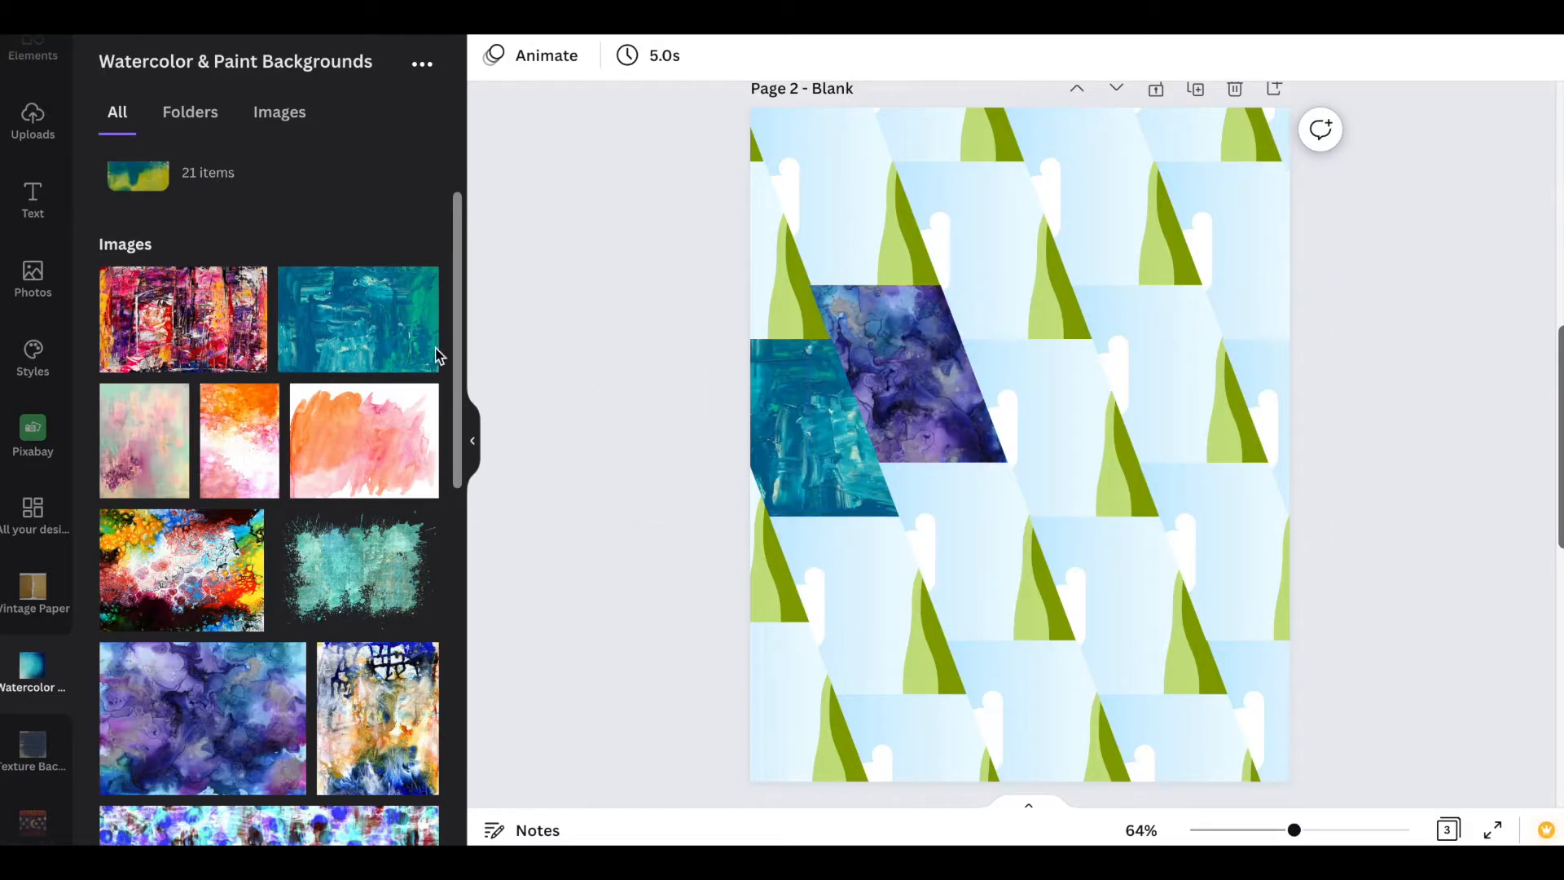
Fill the remaining slanted frames with a mix of the teal paint and purple watercolor images
drag(376, 348, 987, 258)
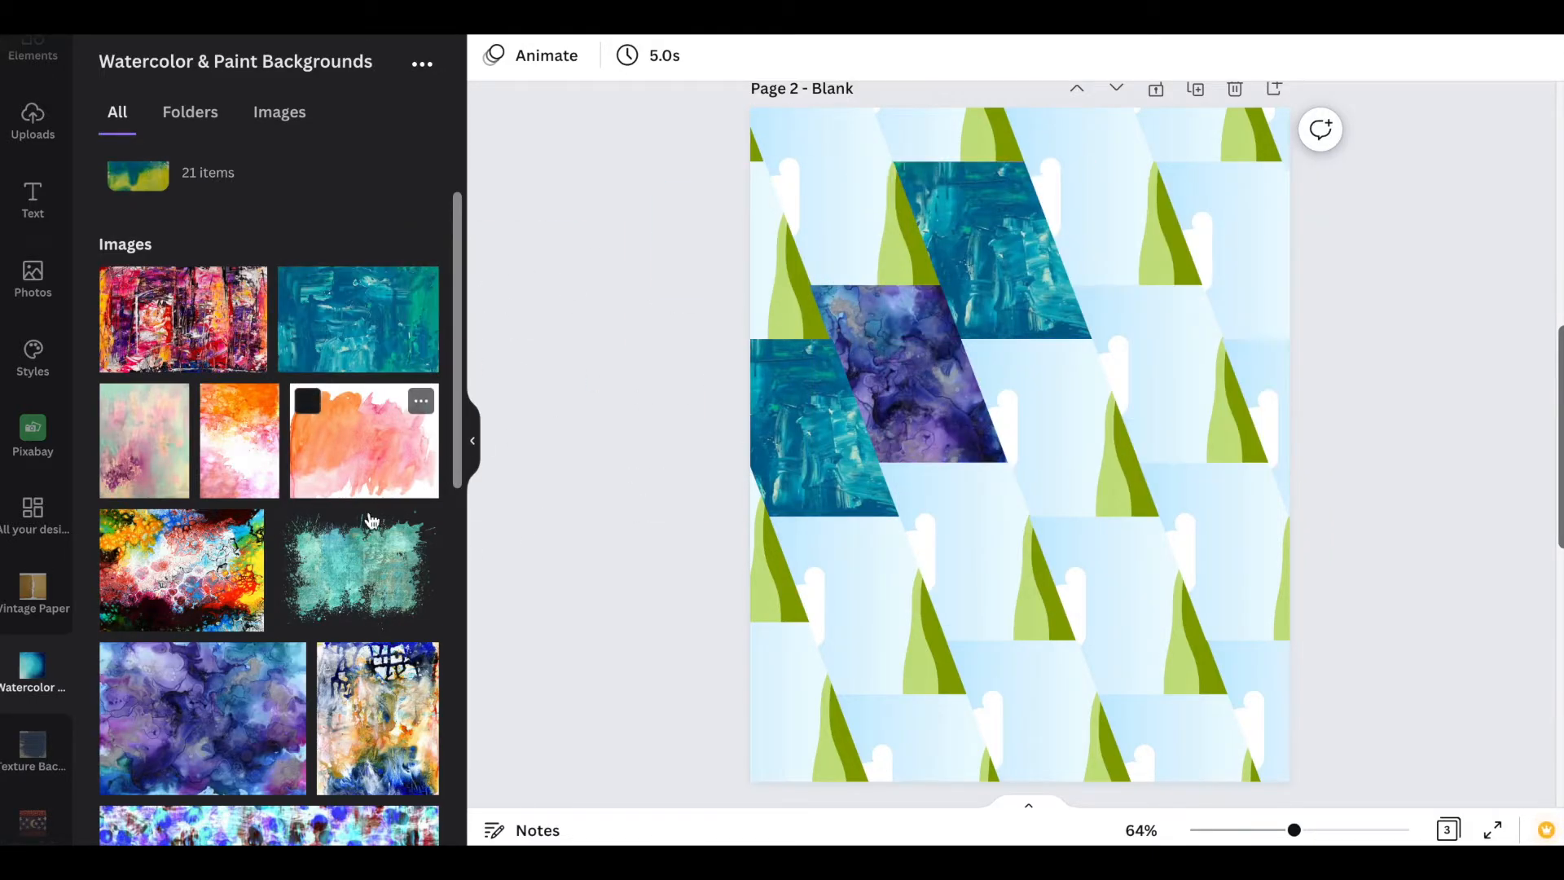
drag(204, 717, 1116, 188)
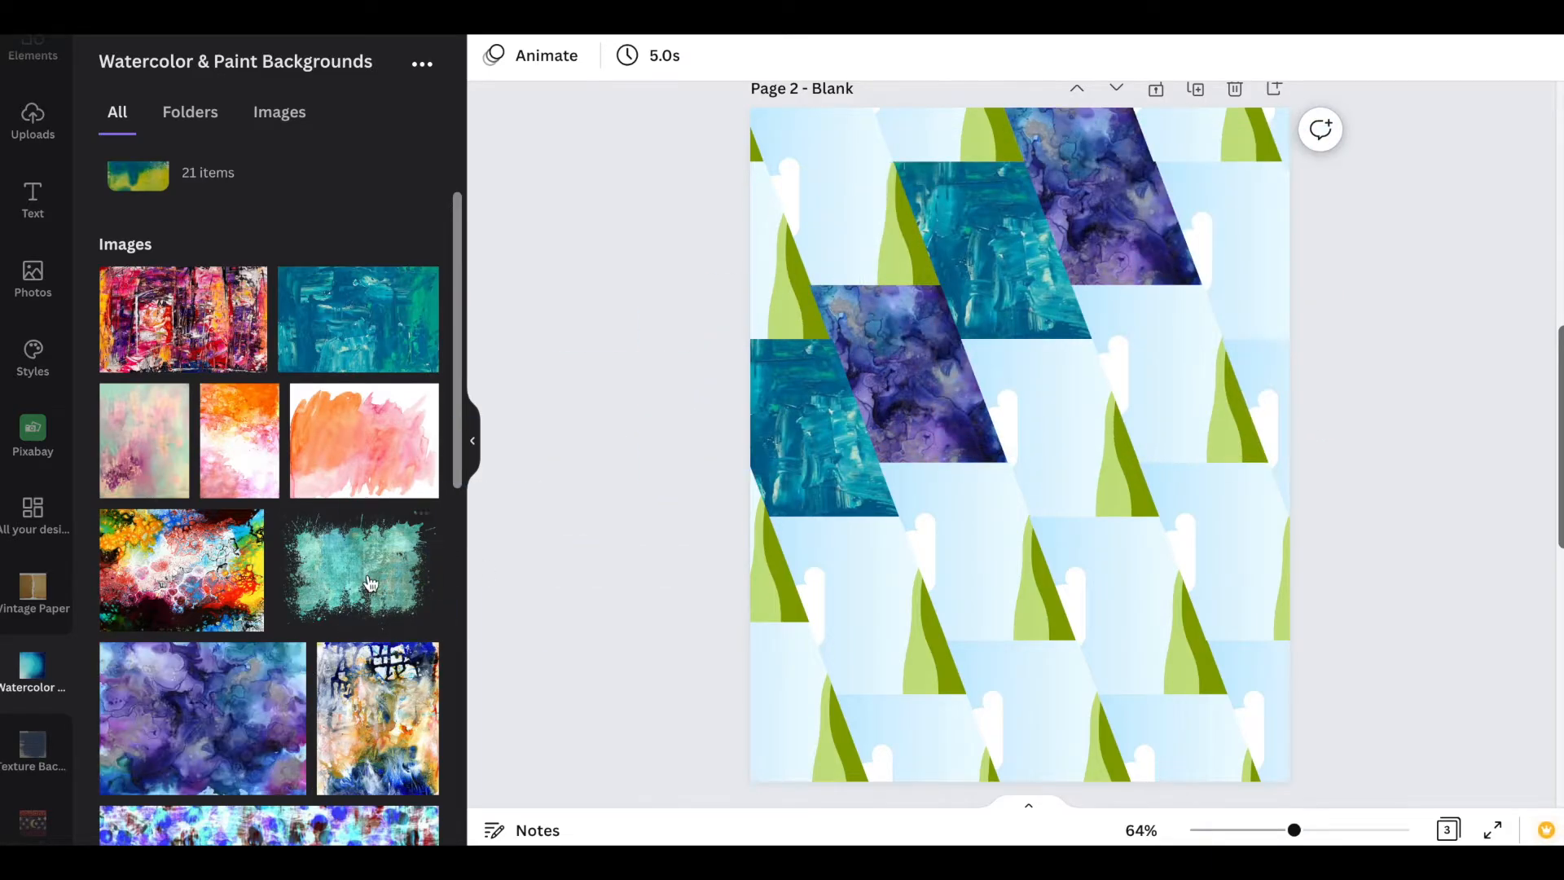
mouse_move(366, 342)
mouse_down()
mouse_move(656, 434)
mouse_move(975, 564)
mouse_up()
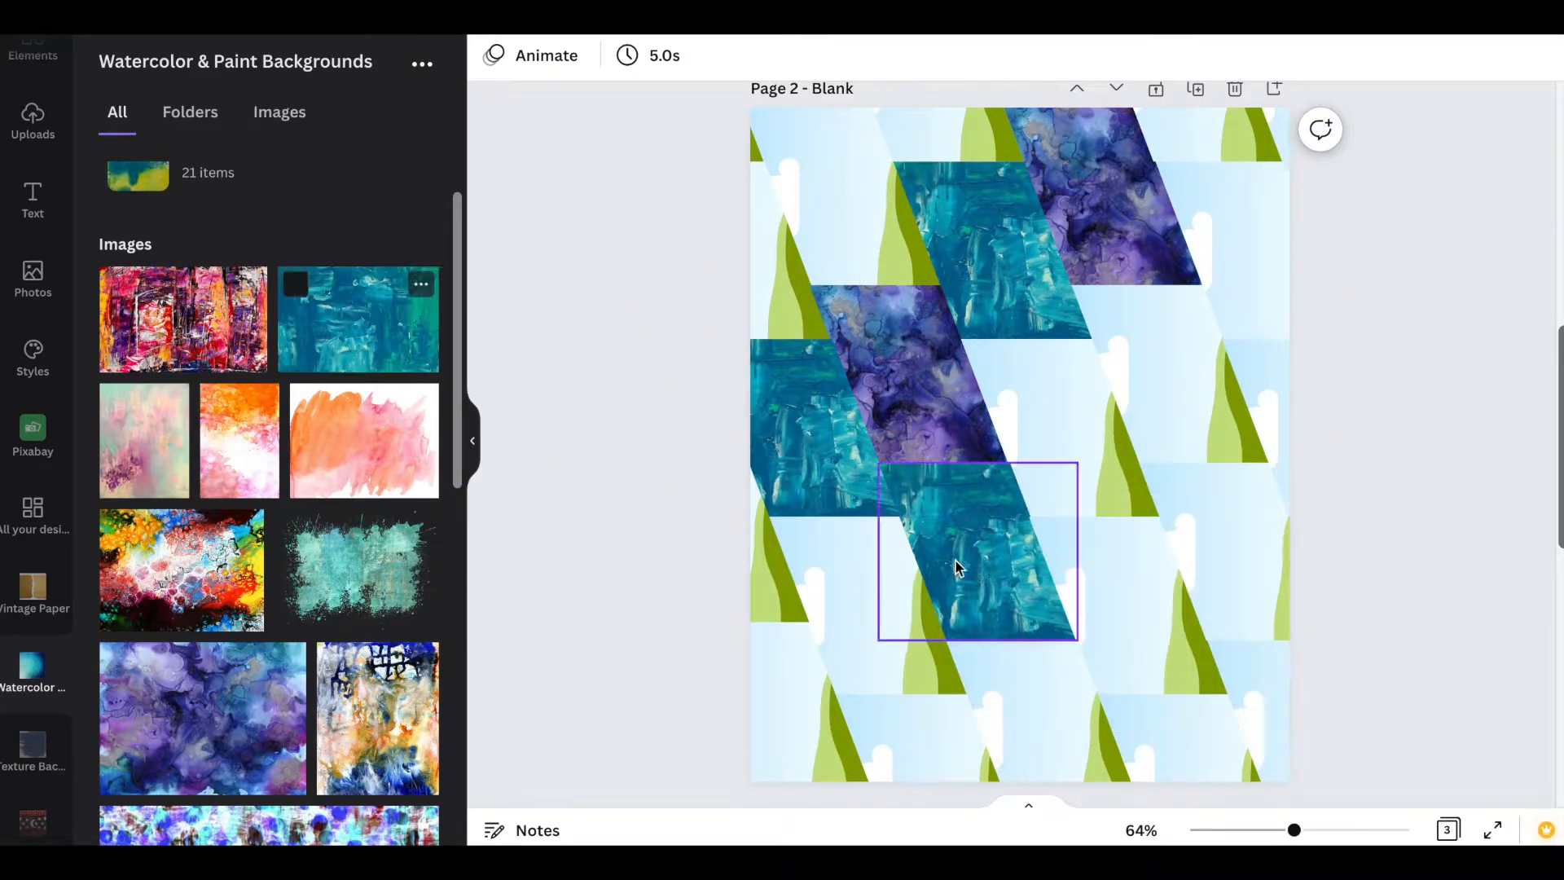
drag(206, 725, 1061, 690)
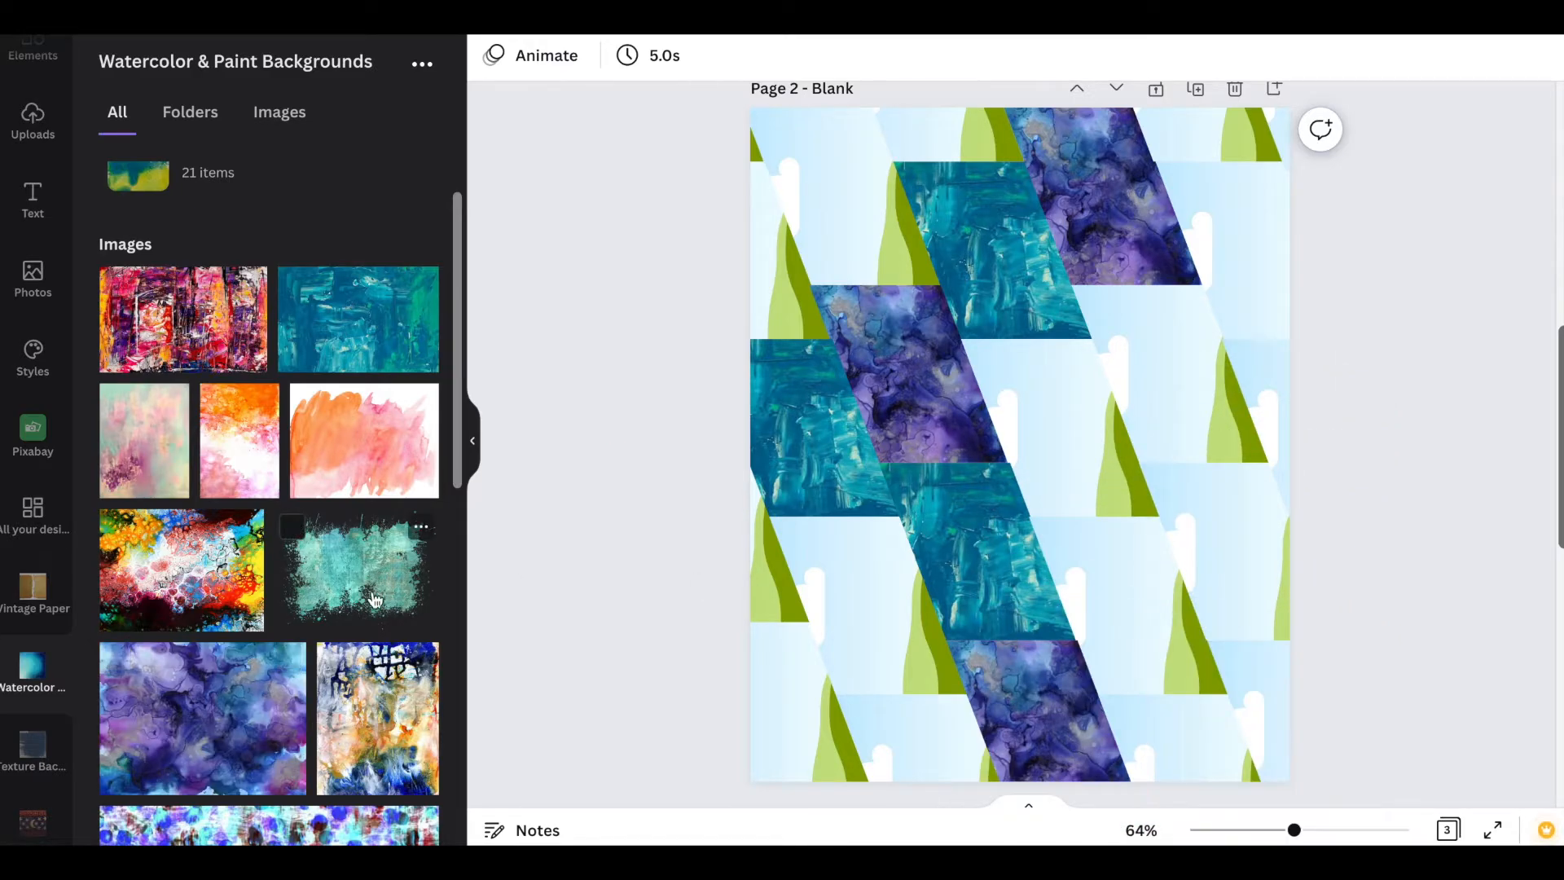
mouse_move(359, 348)
mouse_down()
mouse_move(1054, 384)
mouse_move(1150, 364)
mouse_up()
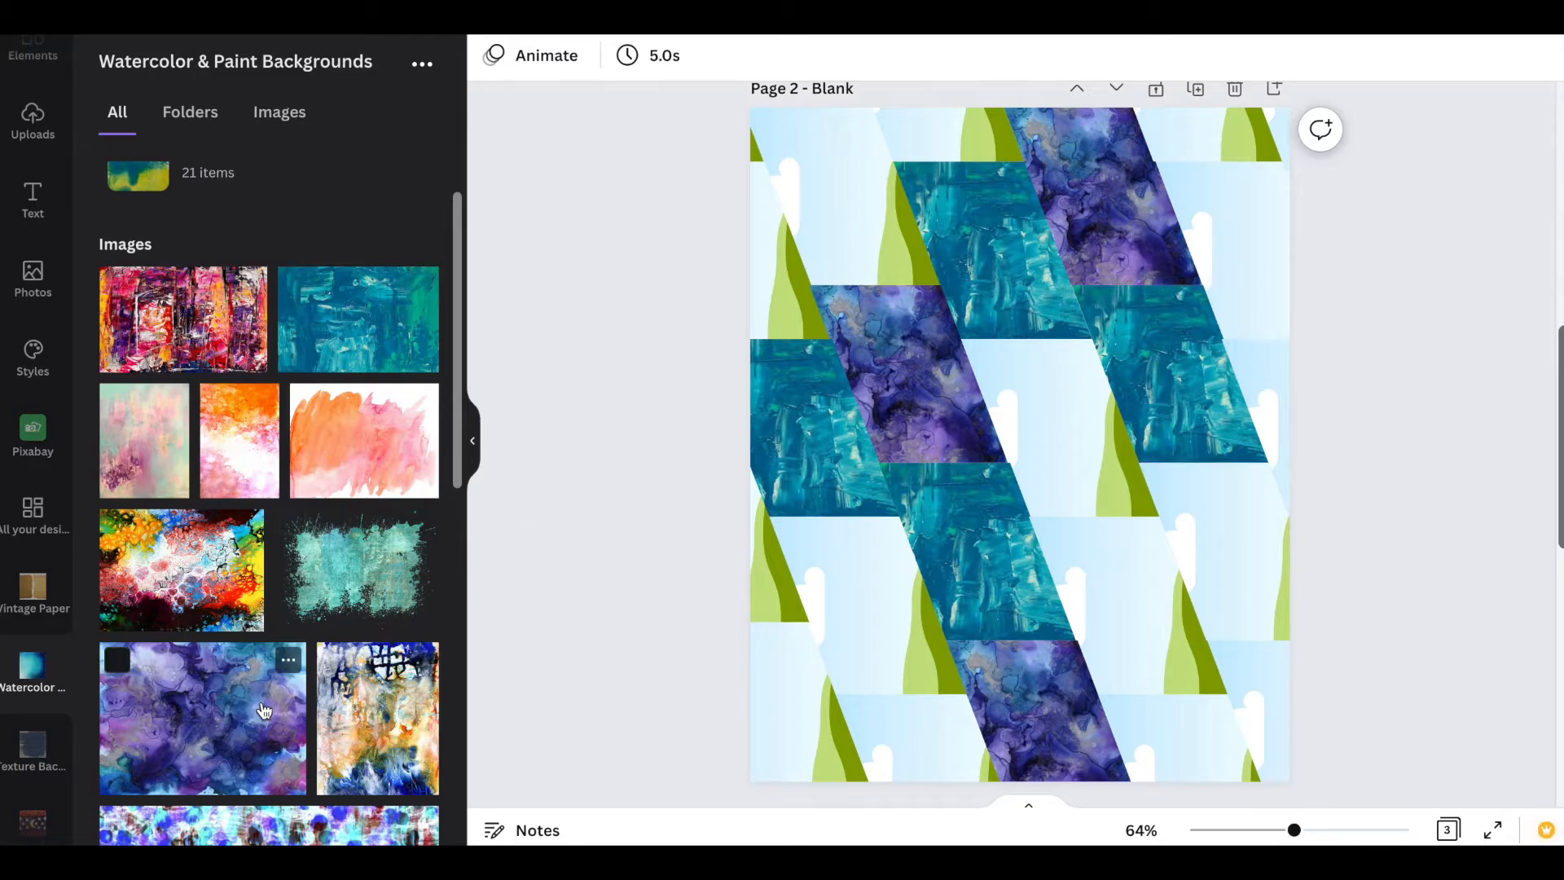
drag(263, 711, 1078, 353)
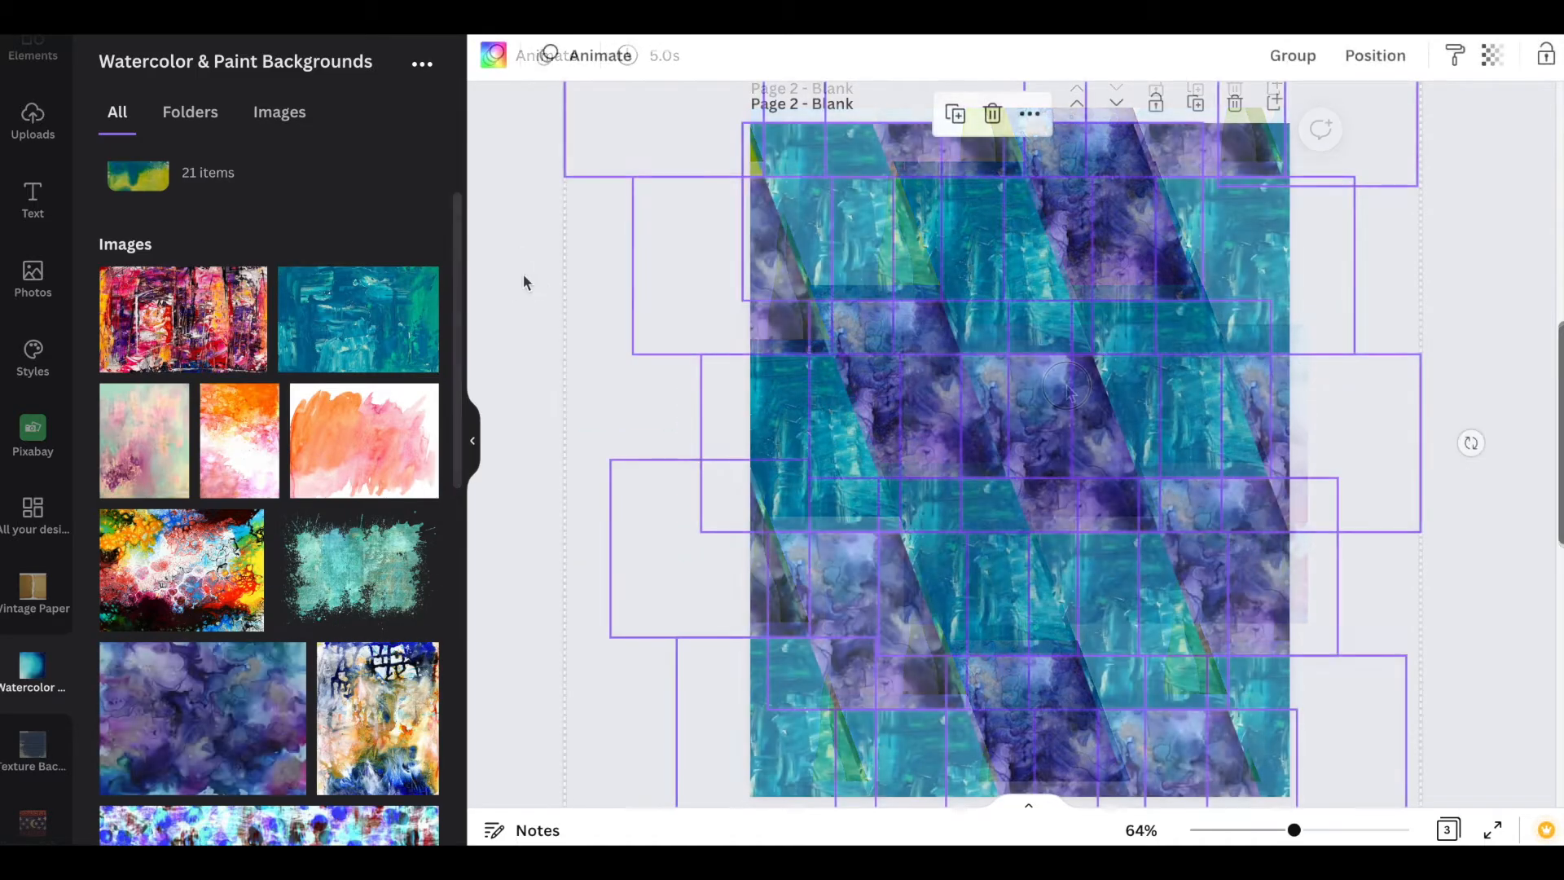
Select all the filled teal and purple frames on page 2 and lock them in place
click(522, 274)
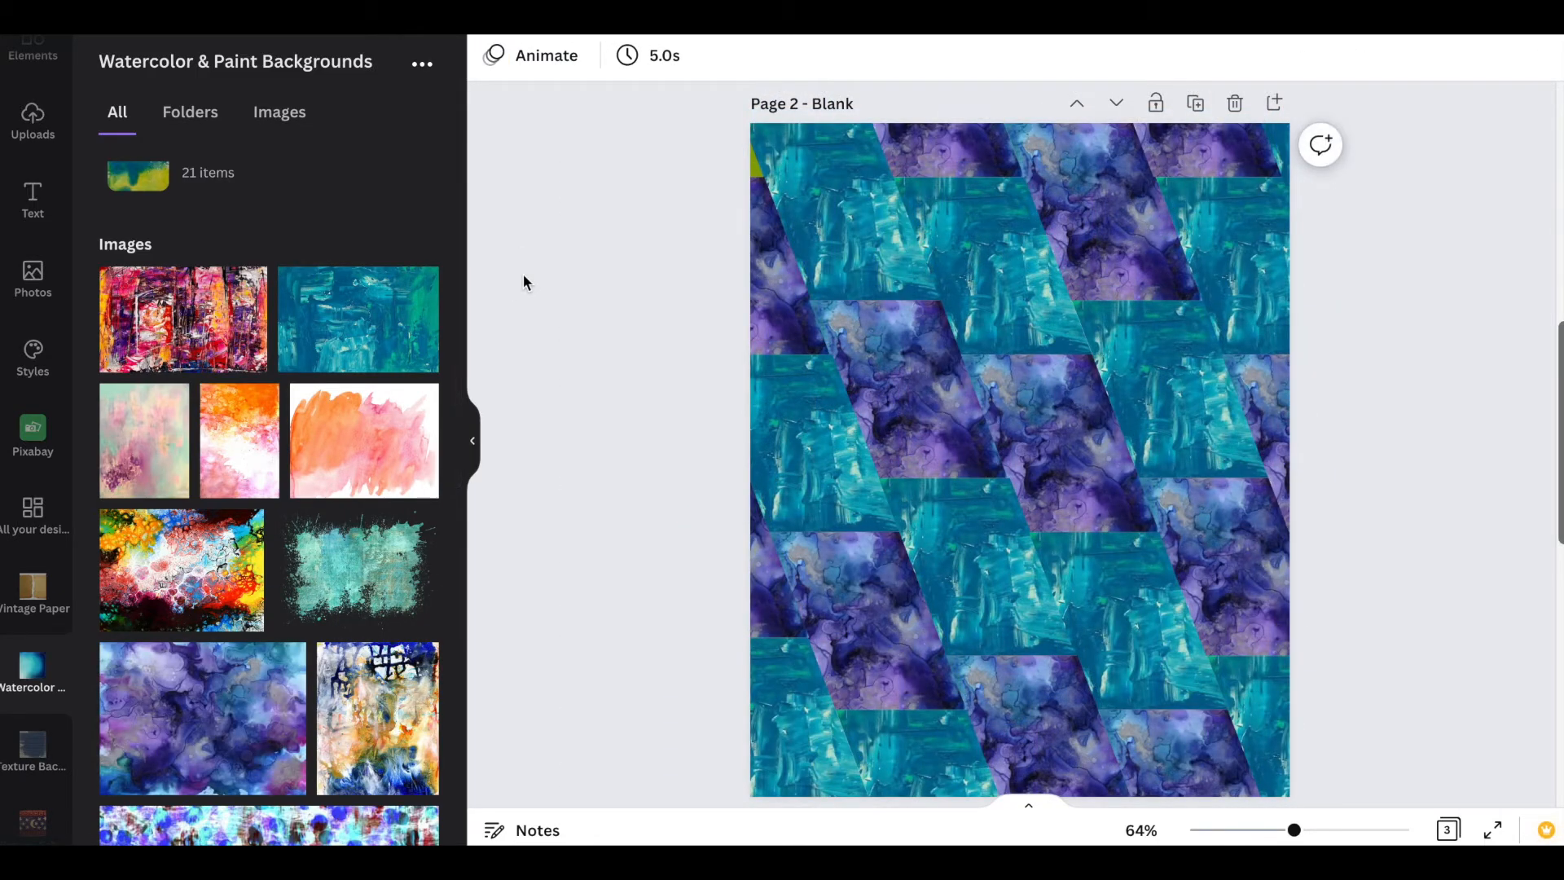
key(ctrl+a)
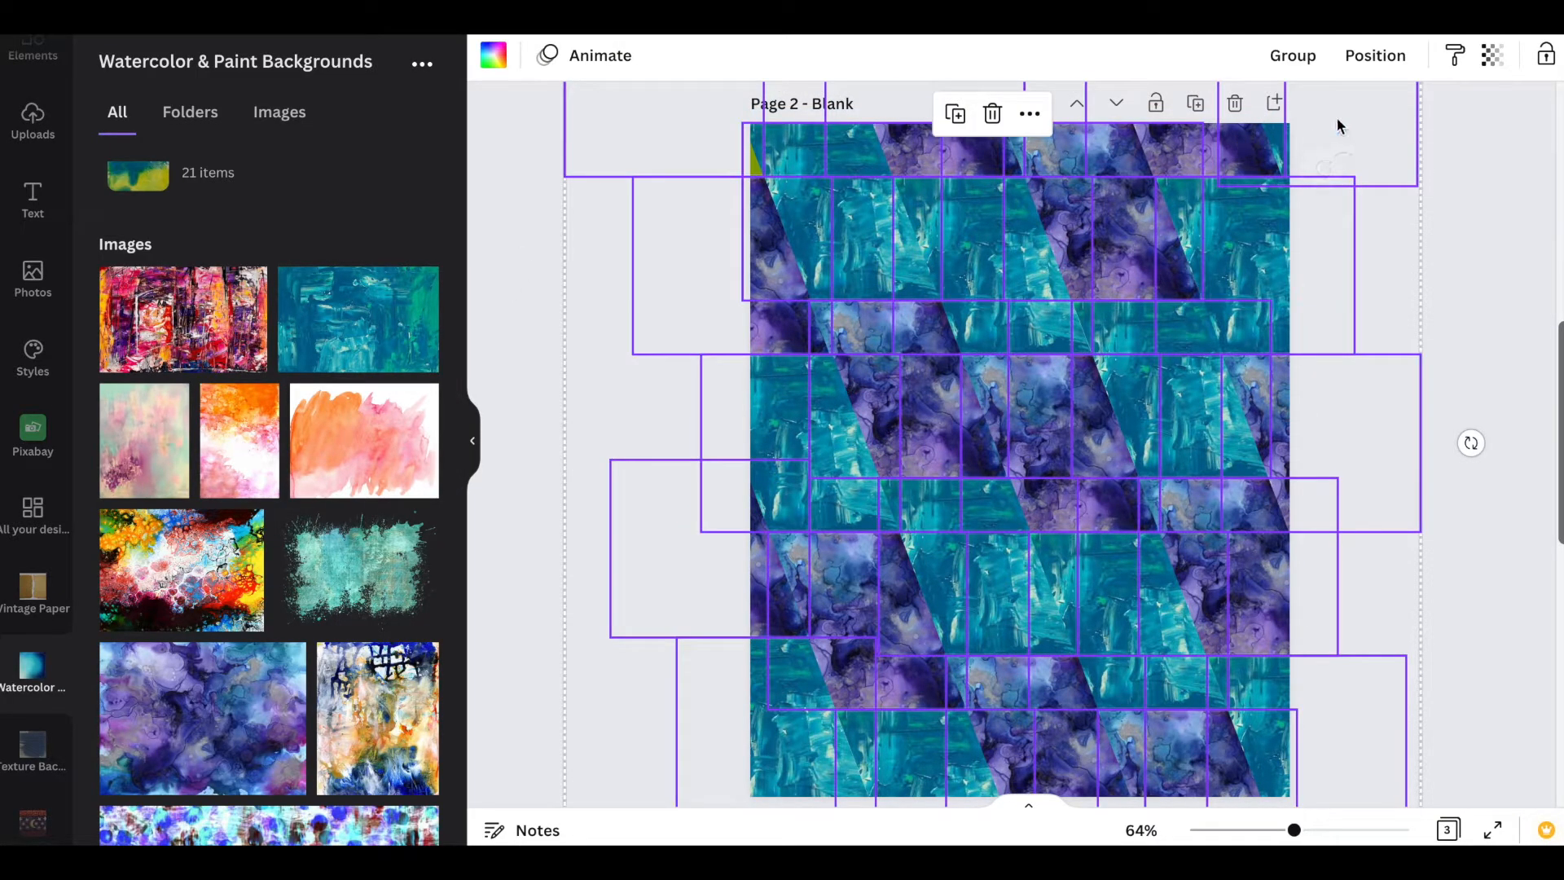
click(1547, 63)
click(523, 498)
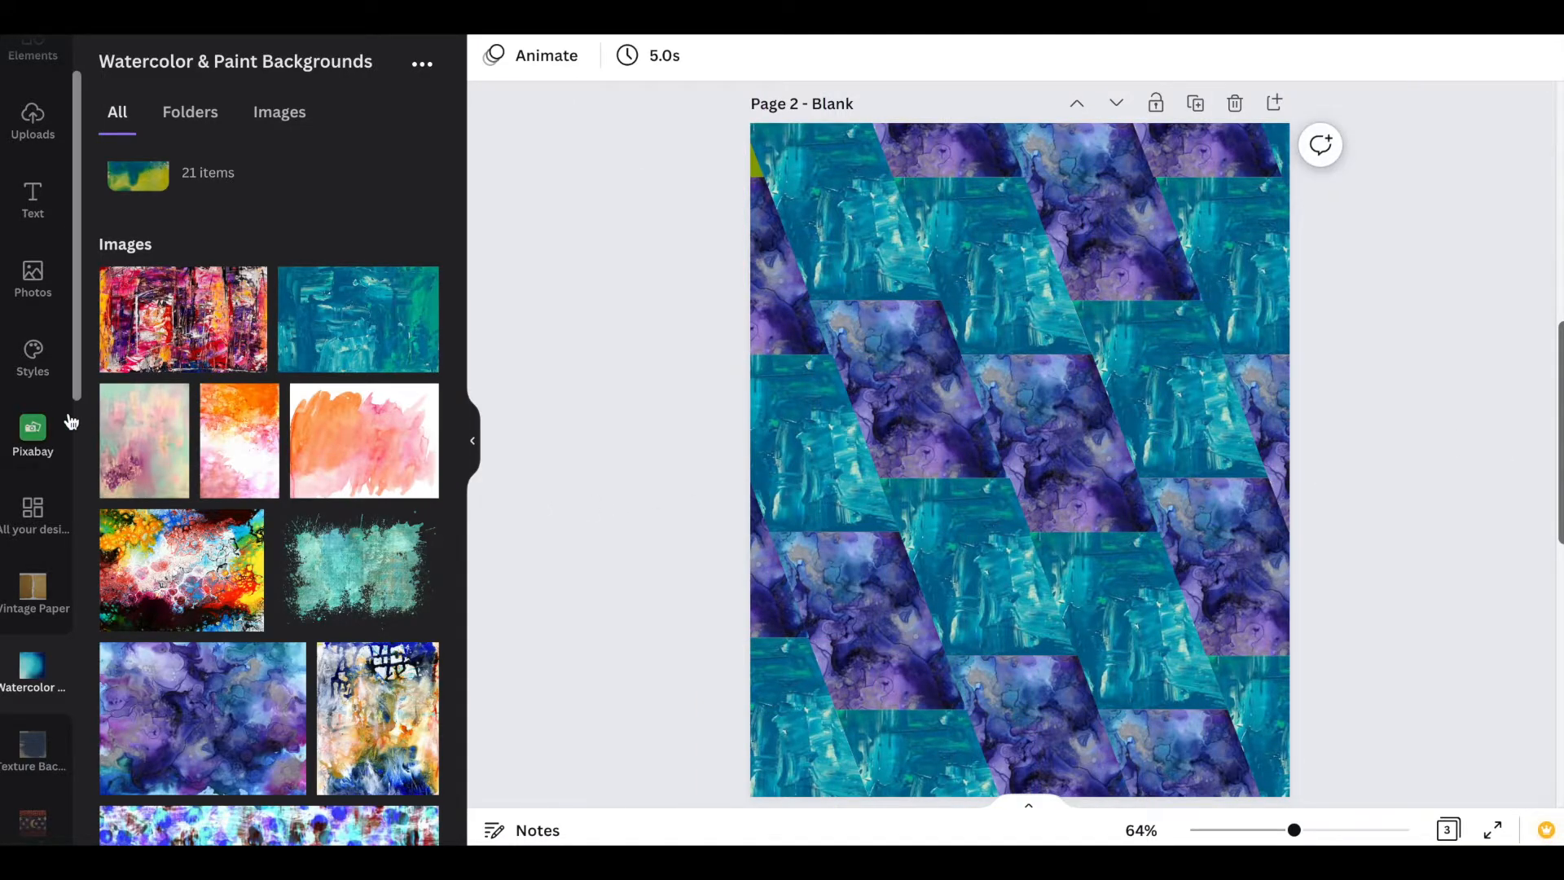
scroll(40, 399, up, 2)
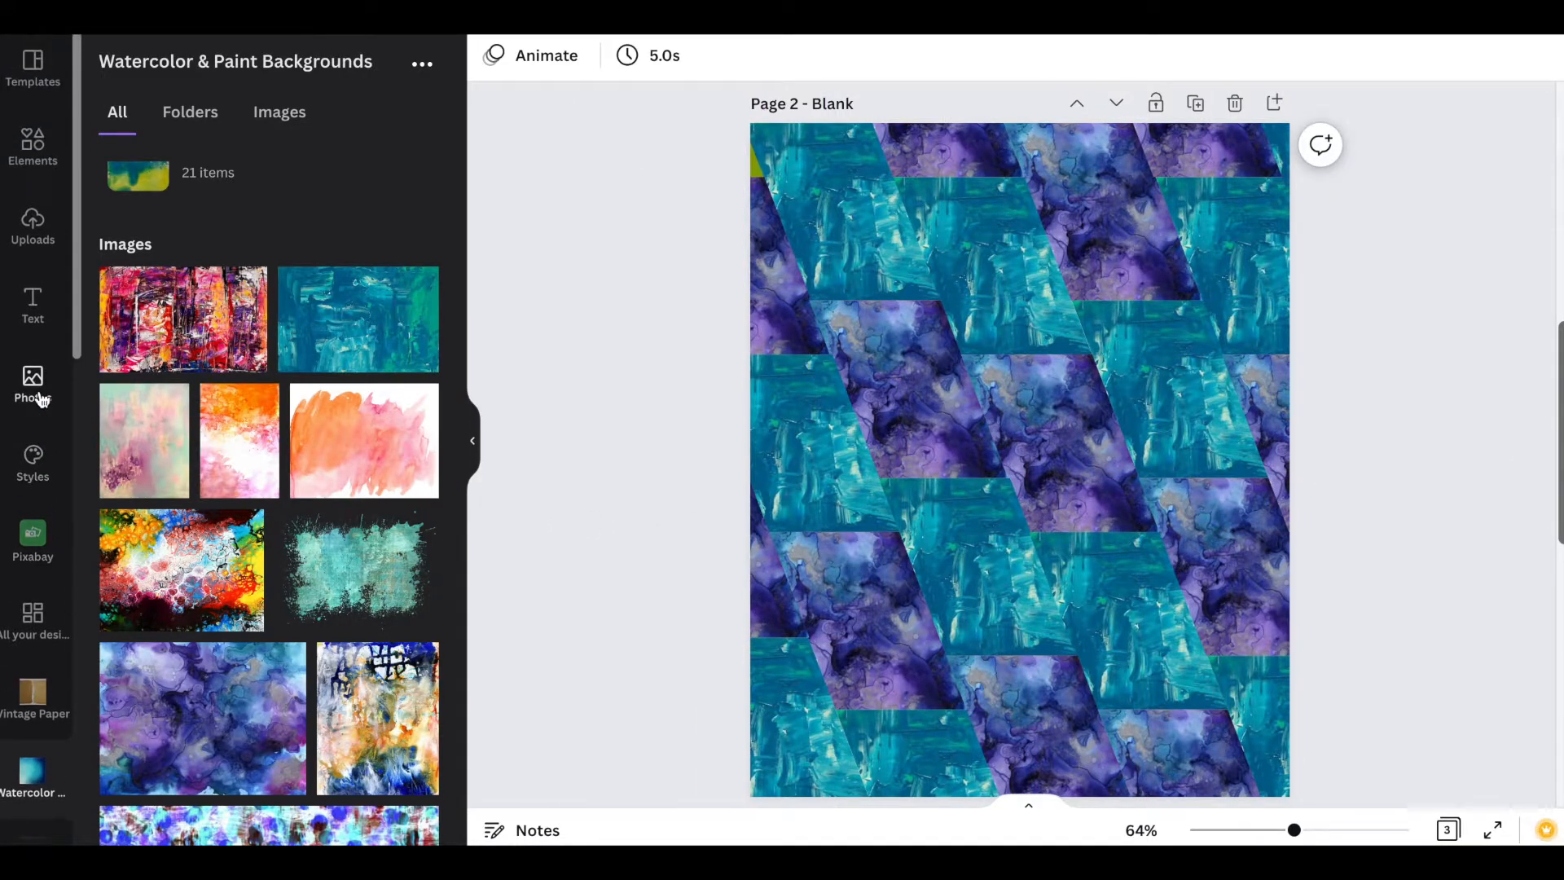
Search the elements for "swirl" and add the grey brushed swirl graphic to page 2
click(39, 159)
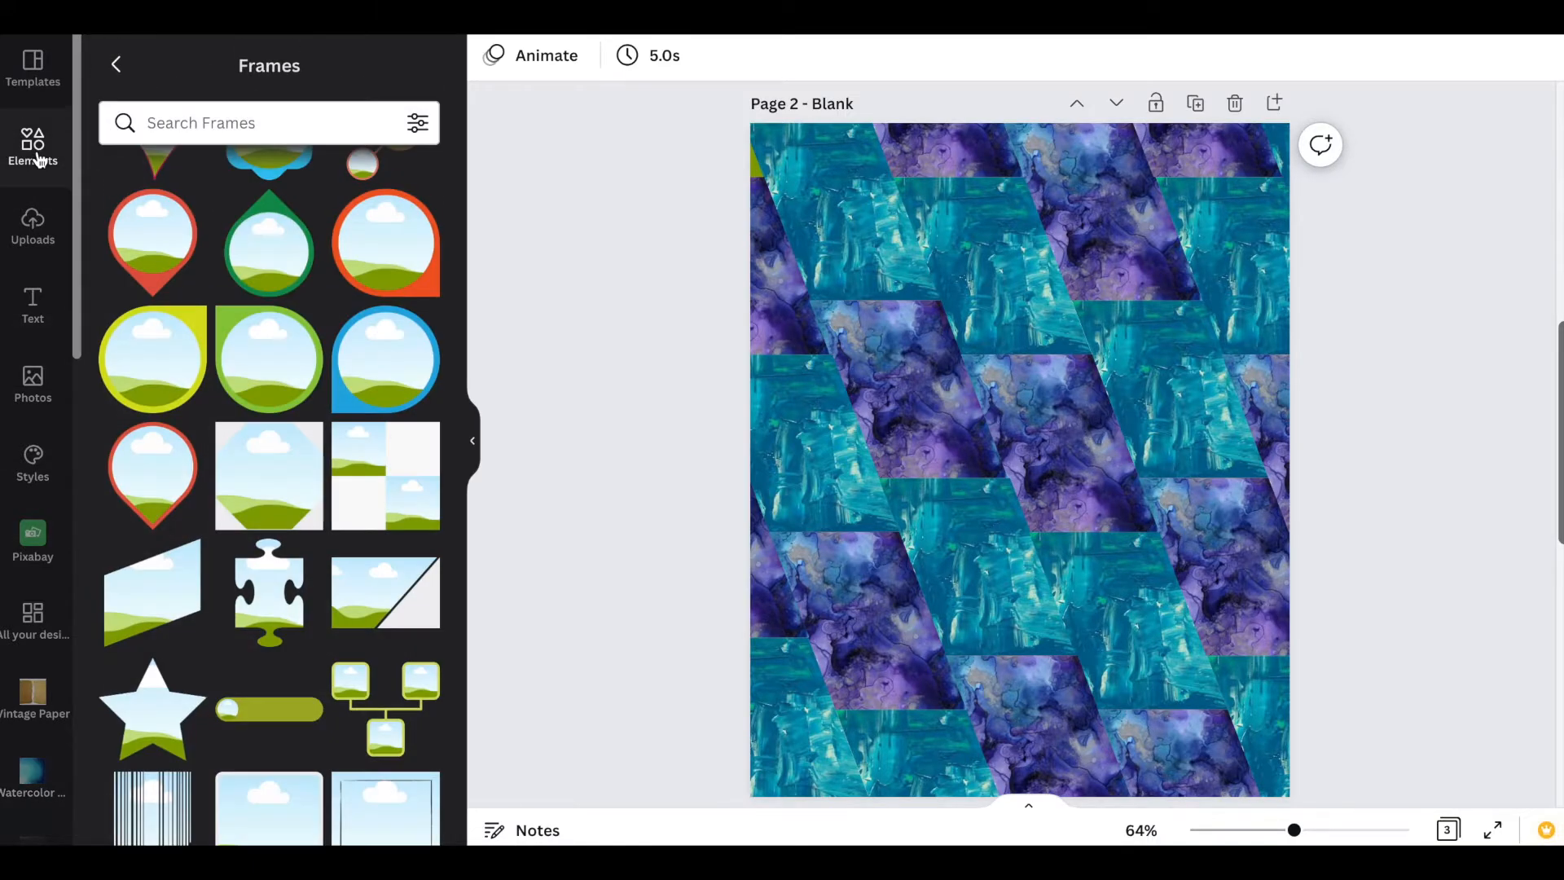
click(115, 63)
click(245, 68)
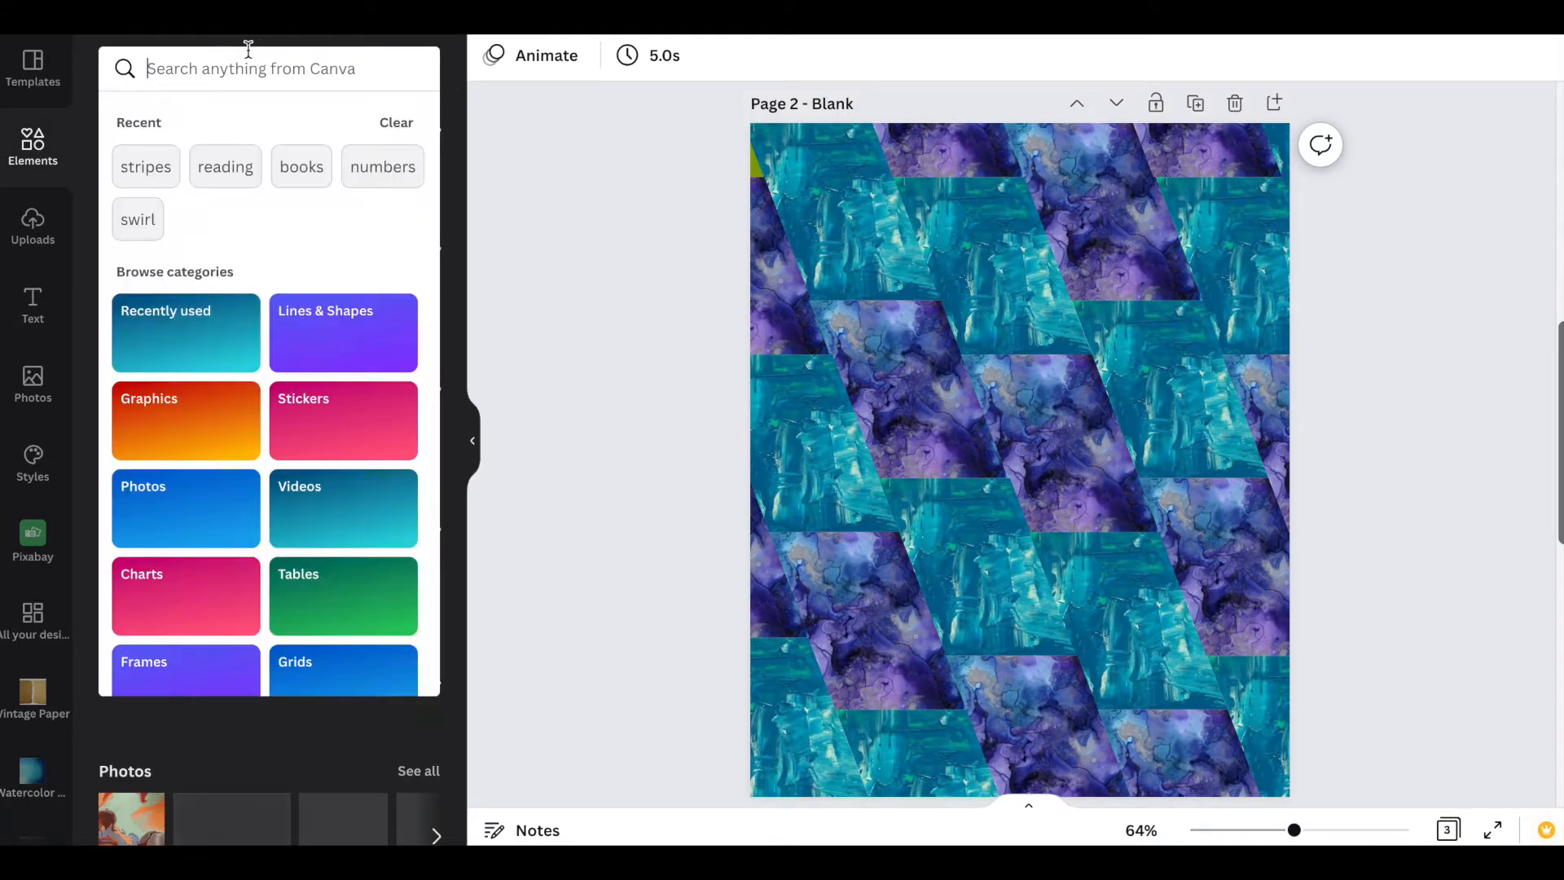
text(swirl)
key(Return)
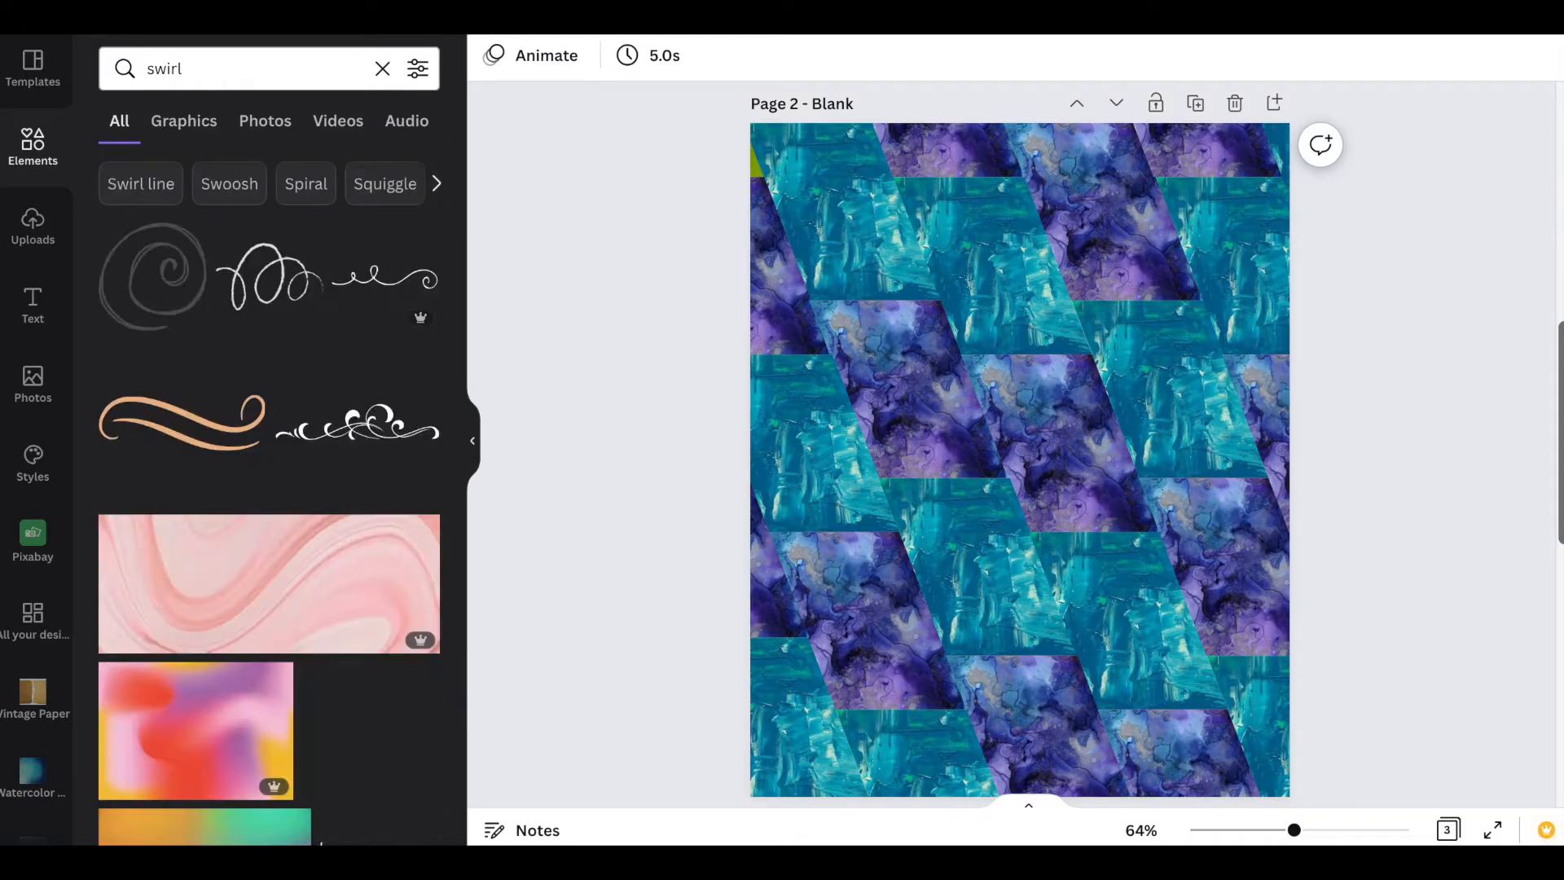
scroll(359, 476, down, 5)
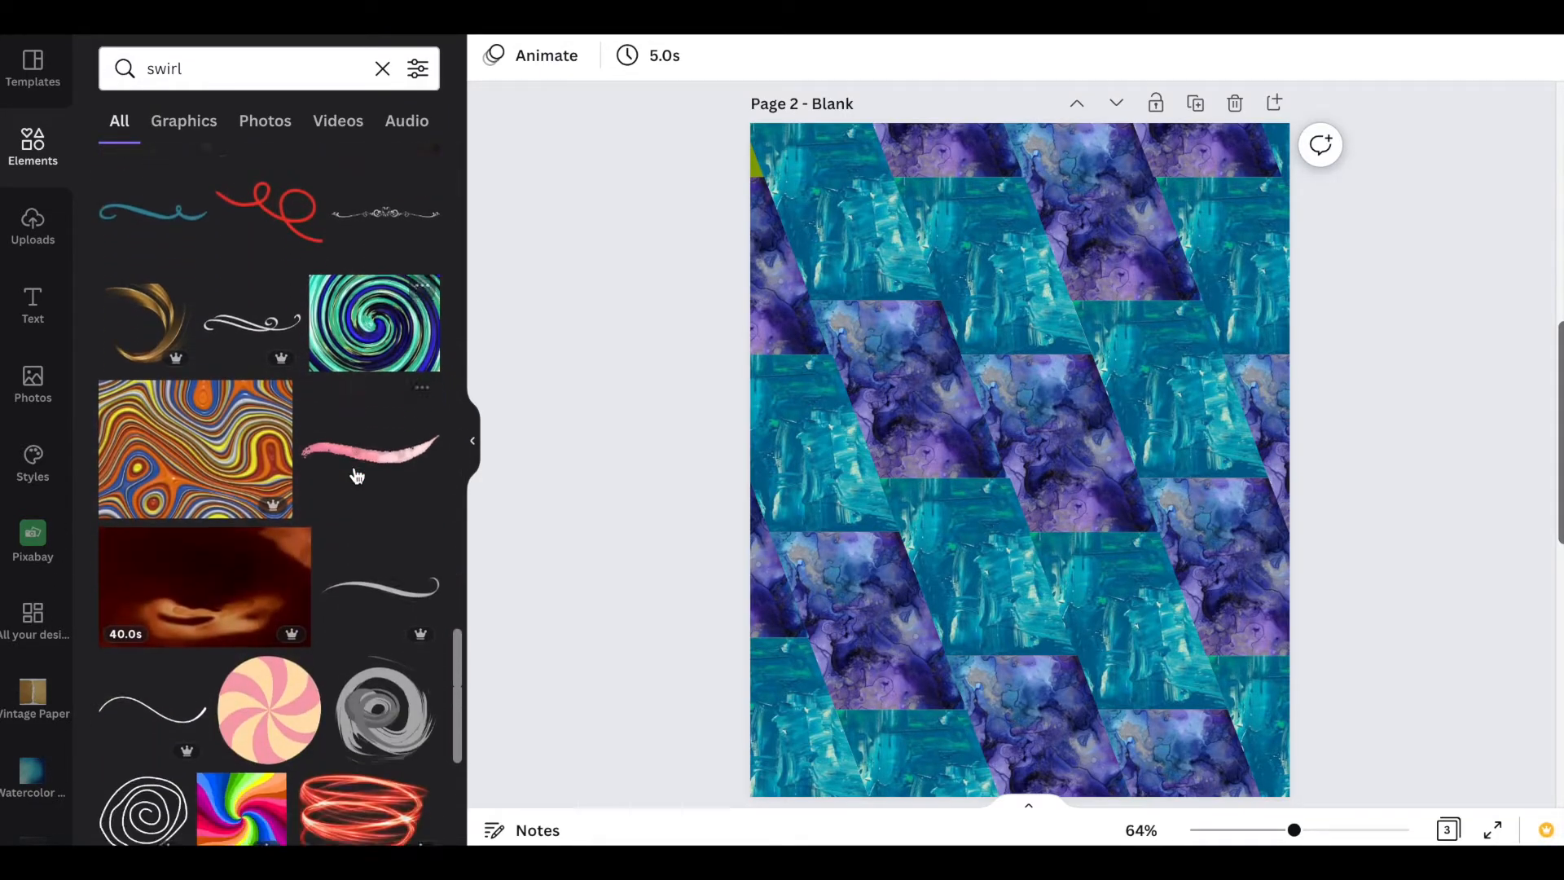
click(375, 533)
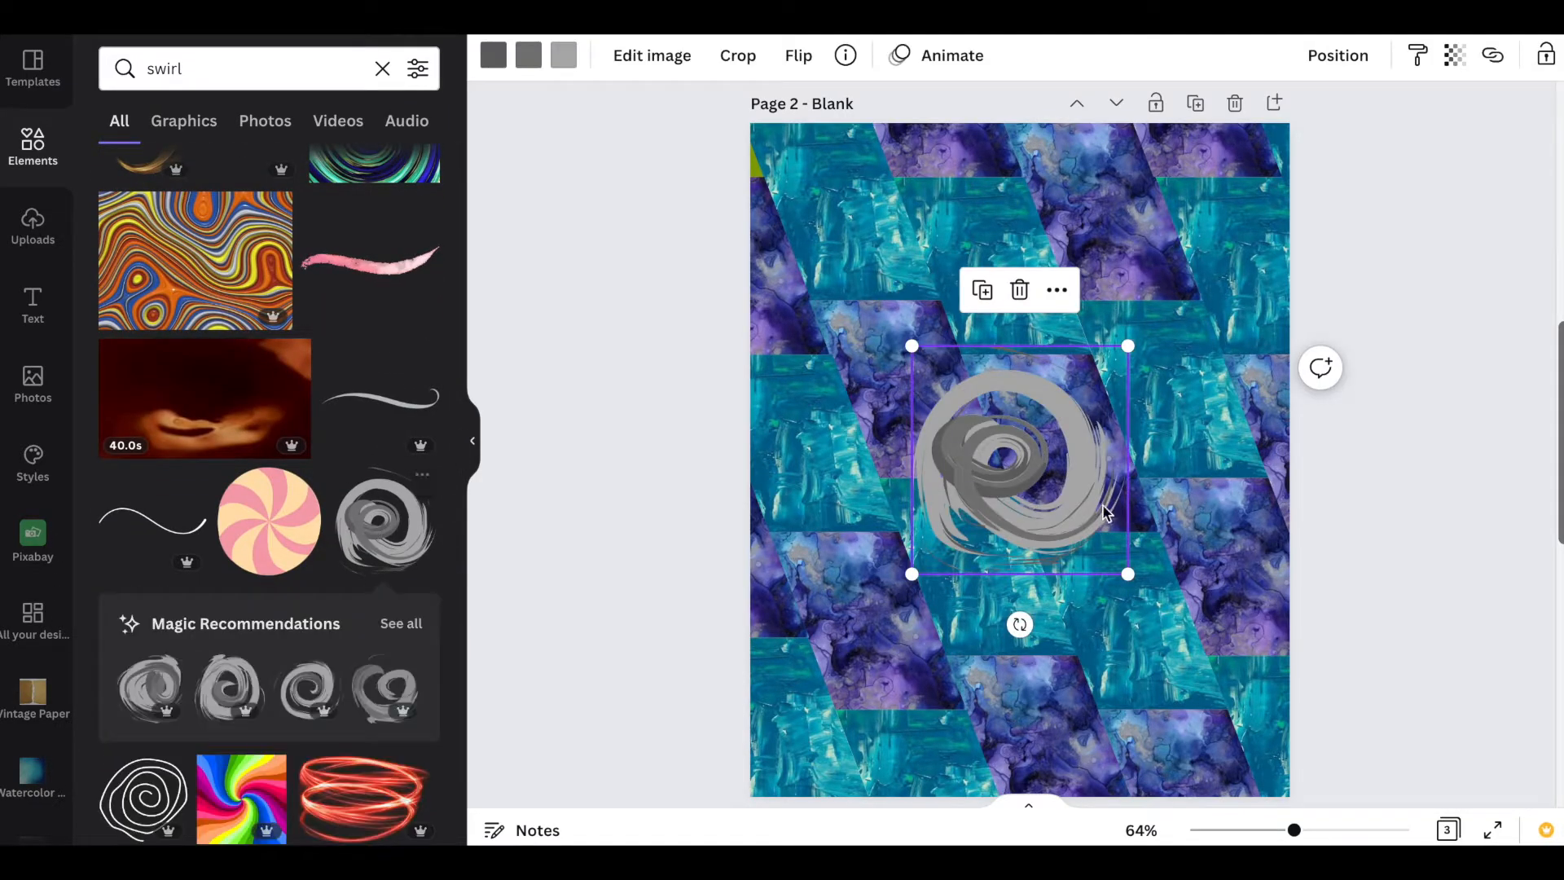
Recolor the swirl's three greys to light purple, dark purple and green from the photo colors
click(493, 55)
scroll(337, 446, down, 3)
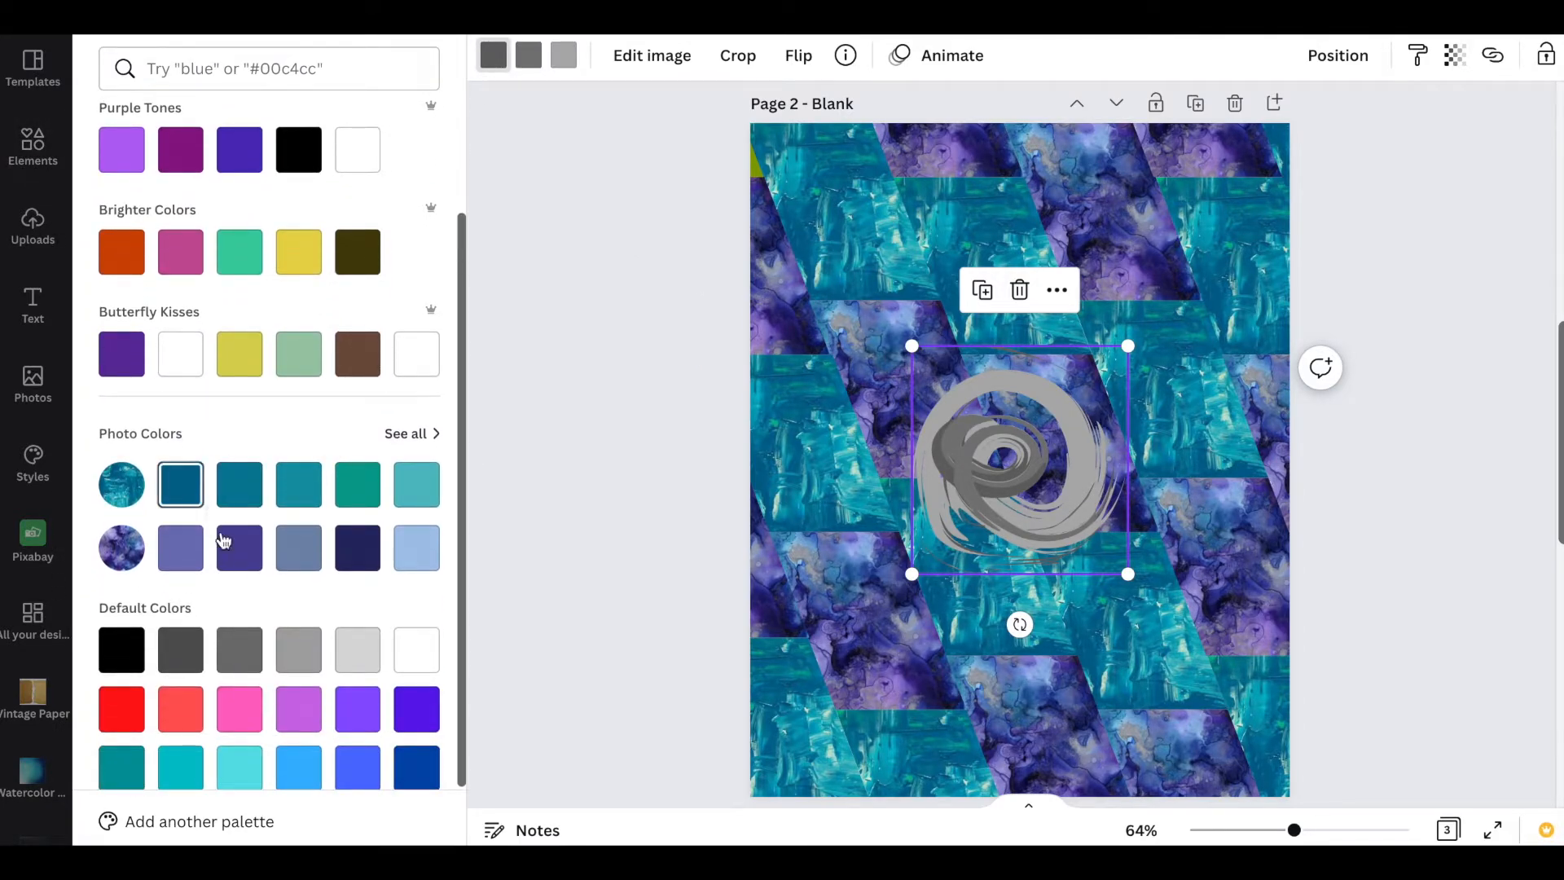
click(196, 562)
click(528, 55)
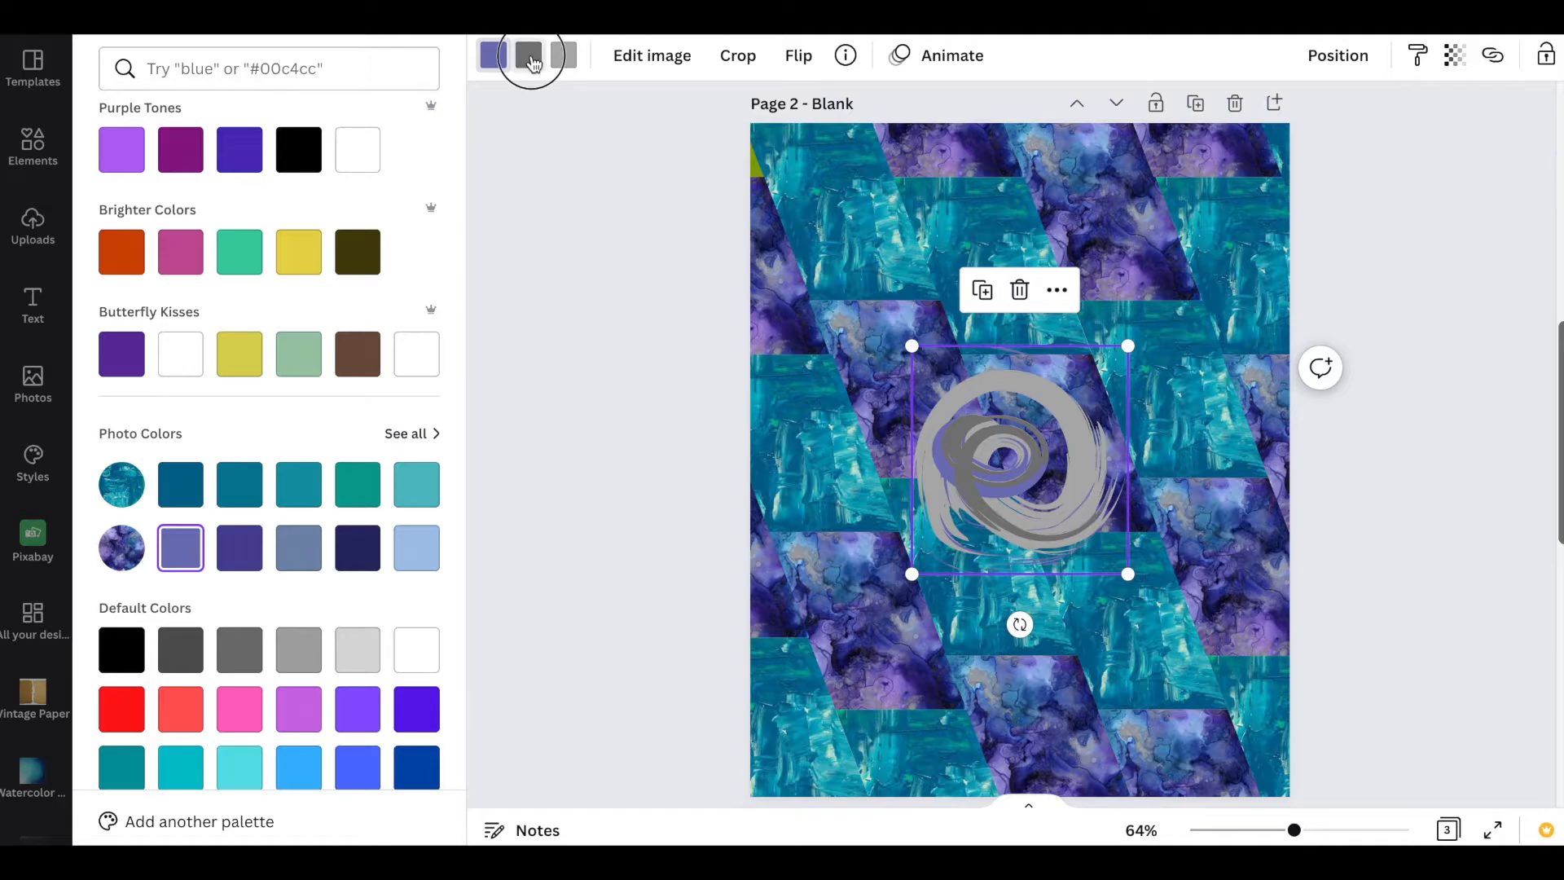
click(239, 547)
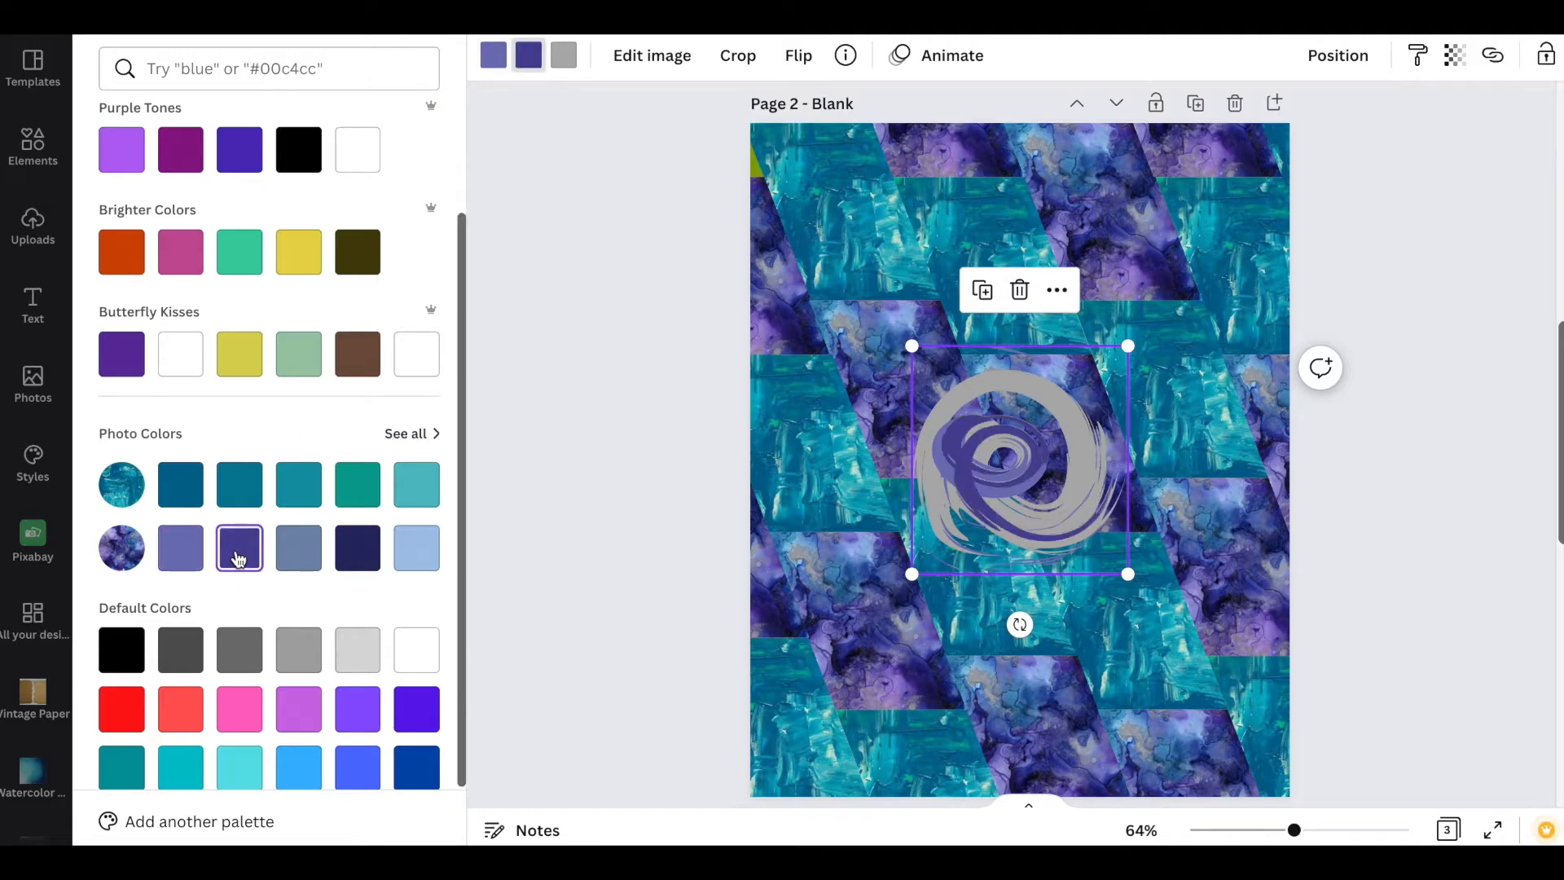
click(563, 59)
click(348, 499)
key(Escape)
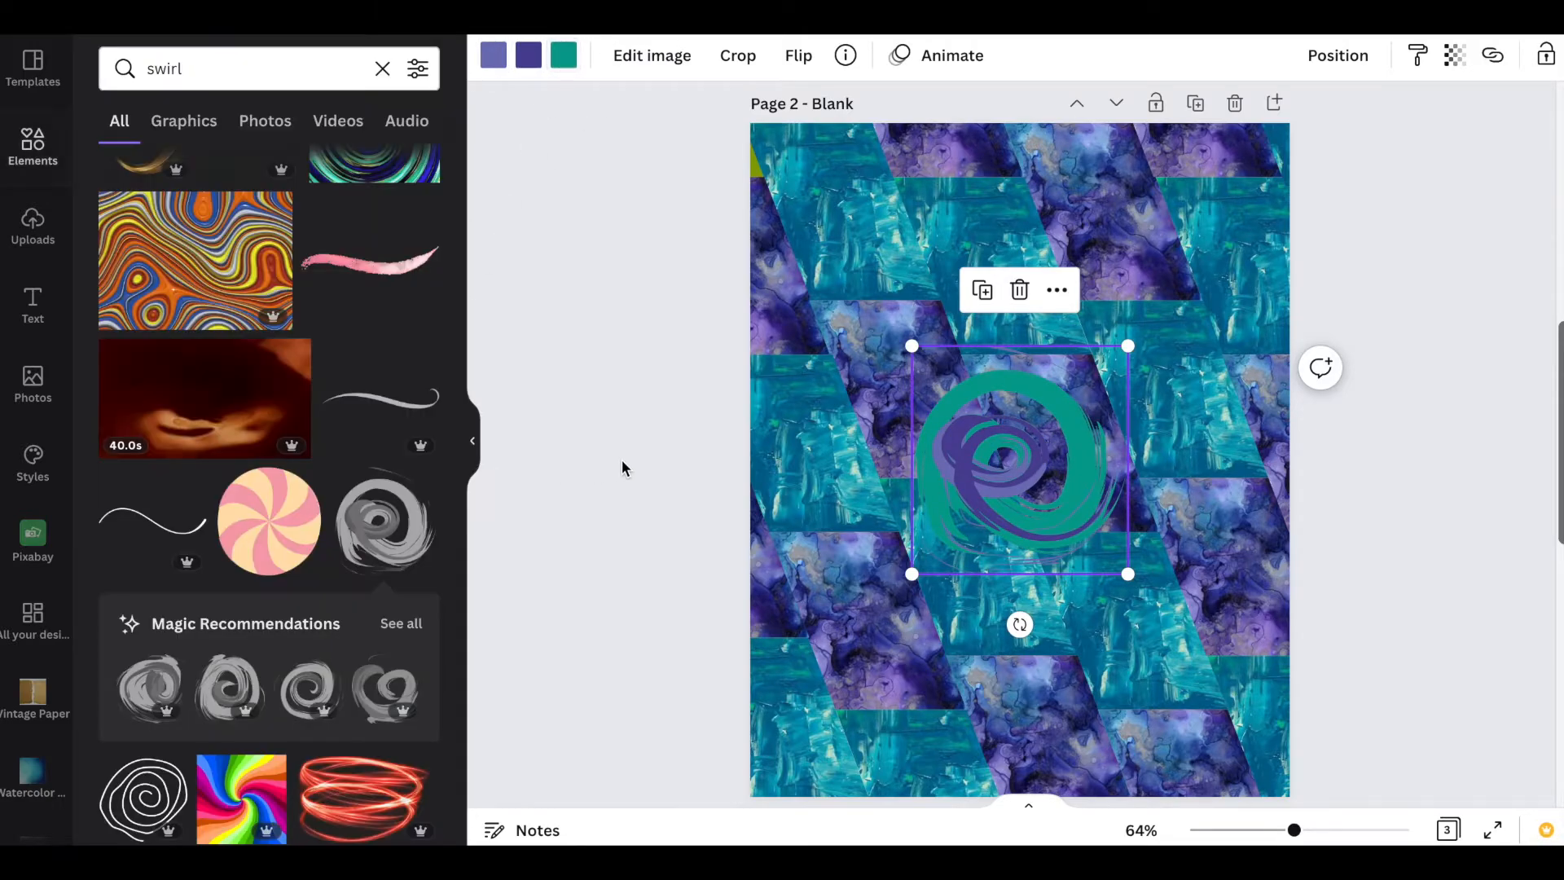
Enlarge the swirl over the upper part of page 2 and make it semi-transparent
drag(1028, 457, 880, 219)
drag(979, 335, 1396, 762)
drag(1194, 587, 1083, 441)
click(1458, 64)
drag(1452, 139, 1335, 139)
click(1455, 60)
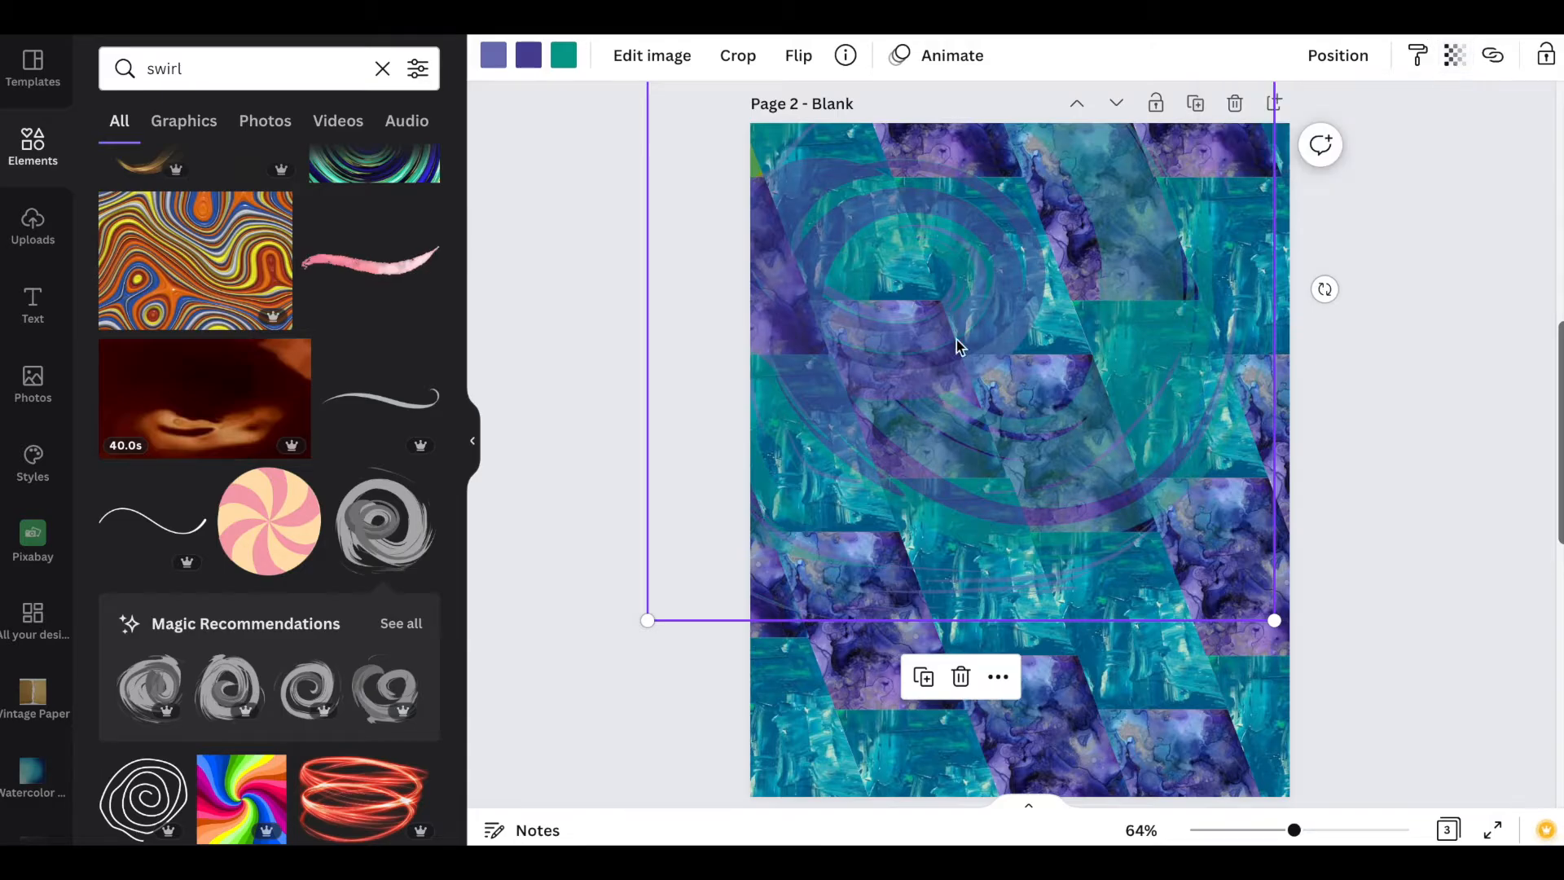
Duplicate the swirl, place the copy over the lower part of page 2 and shift the original swirl slightly up
click(924, 676)
scroll(995, 281, down, 2)
drag(995, 281, 1103, 687)
click(670, 535)
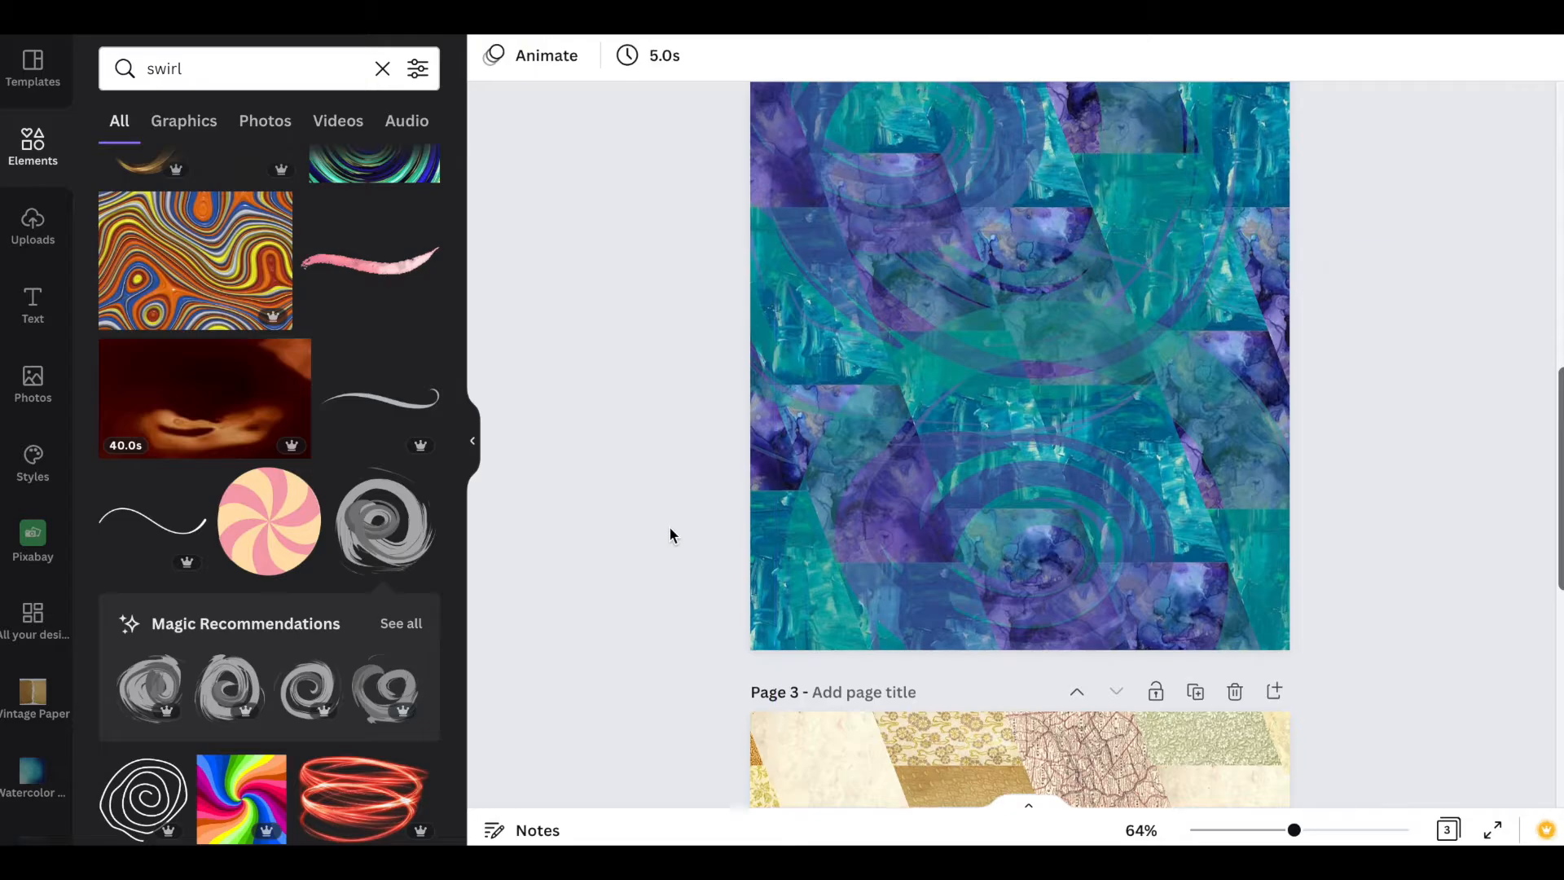
scroll(669, 534, up, 3)
drag(1015, 356, 1027, 252)
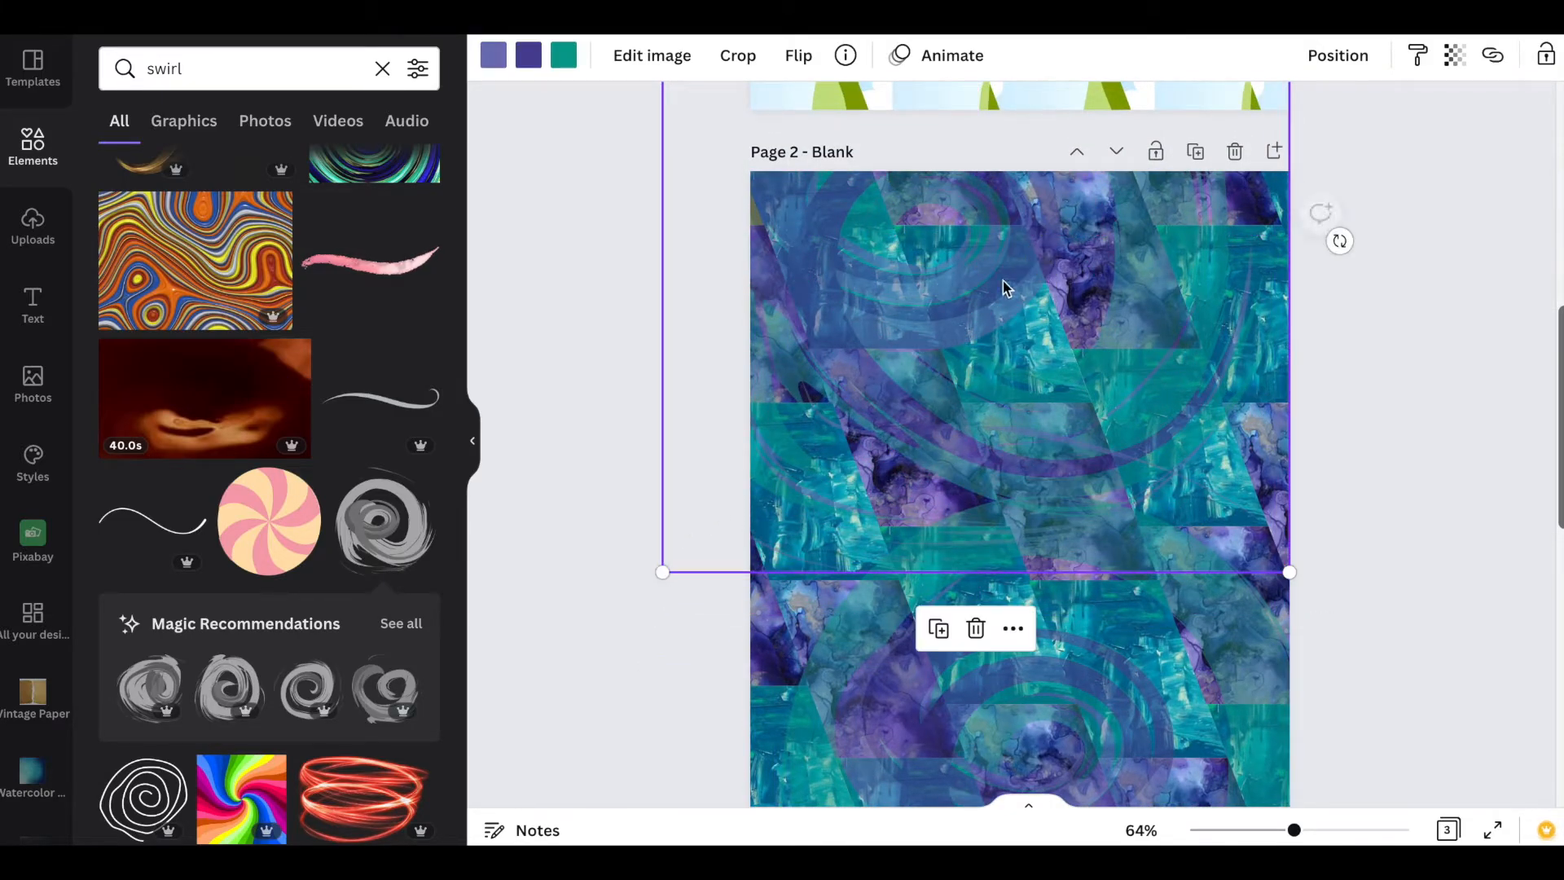
click(643, 681)
scroll(642, 681, down, 2)
scroll(642, 678, up, 1)
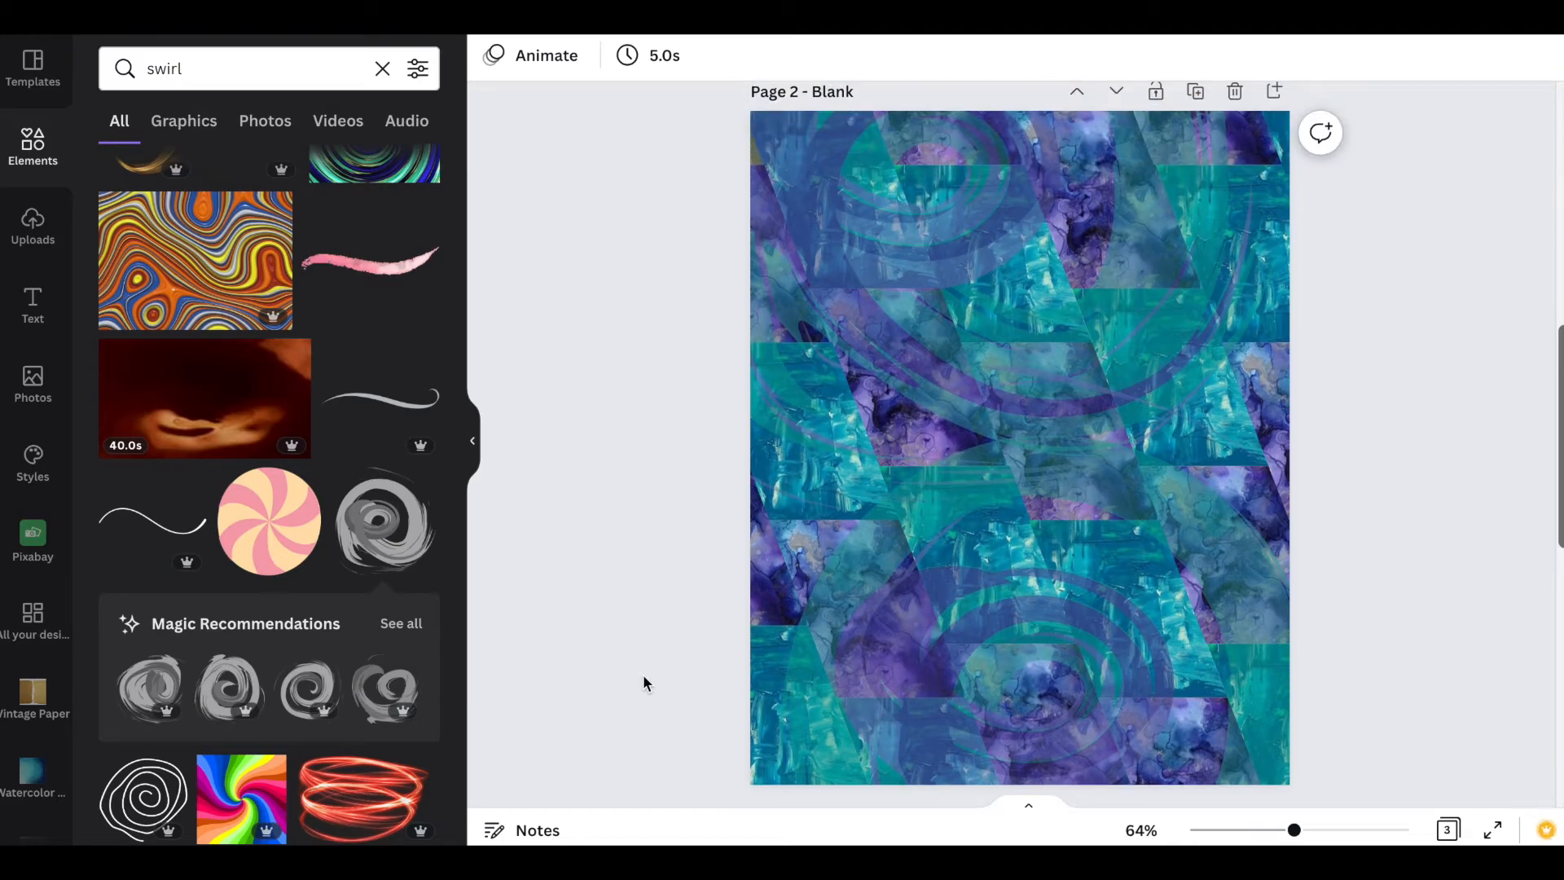
Search for "paint stroke", then place the beige brush stroke at page 2's left edge below the middle and the pink watercolor splash at its upper right
click(382, 69)
text(paint)
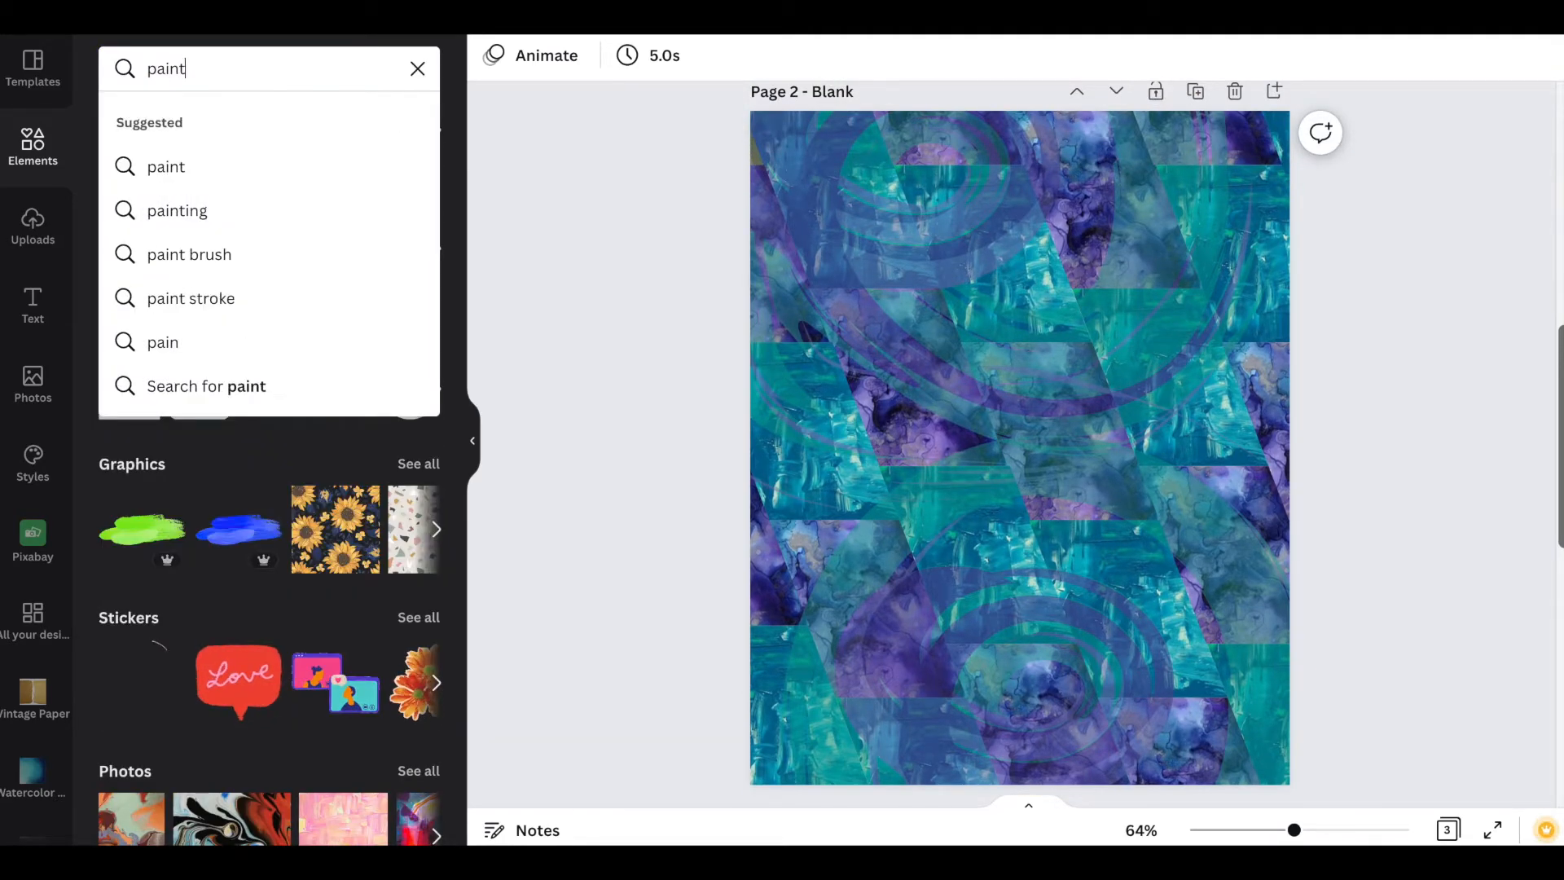
text( stroke)
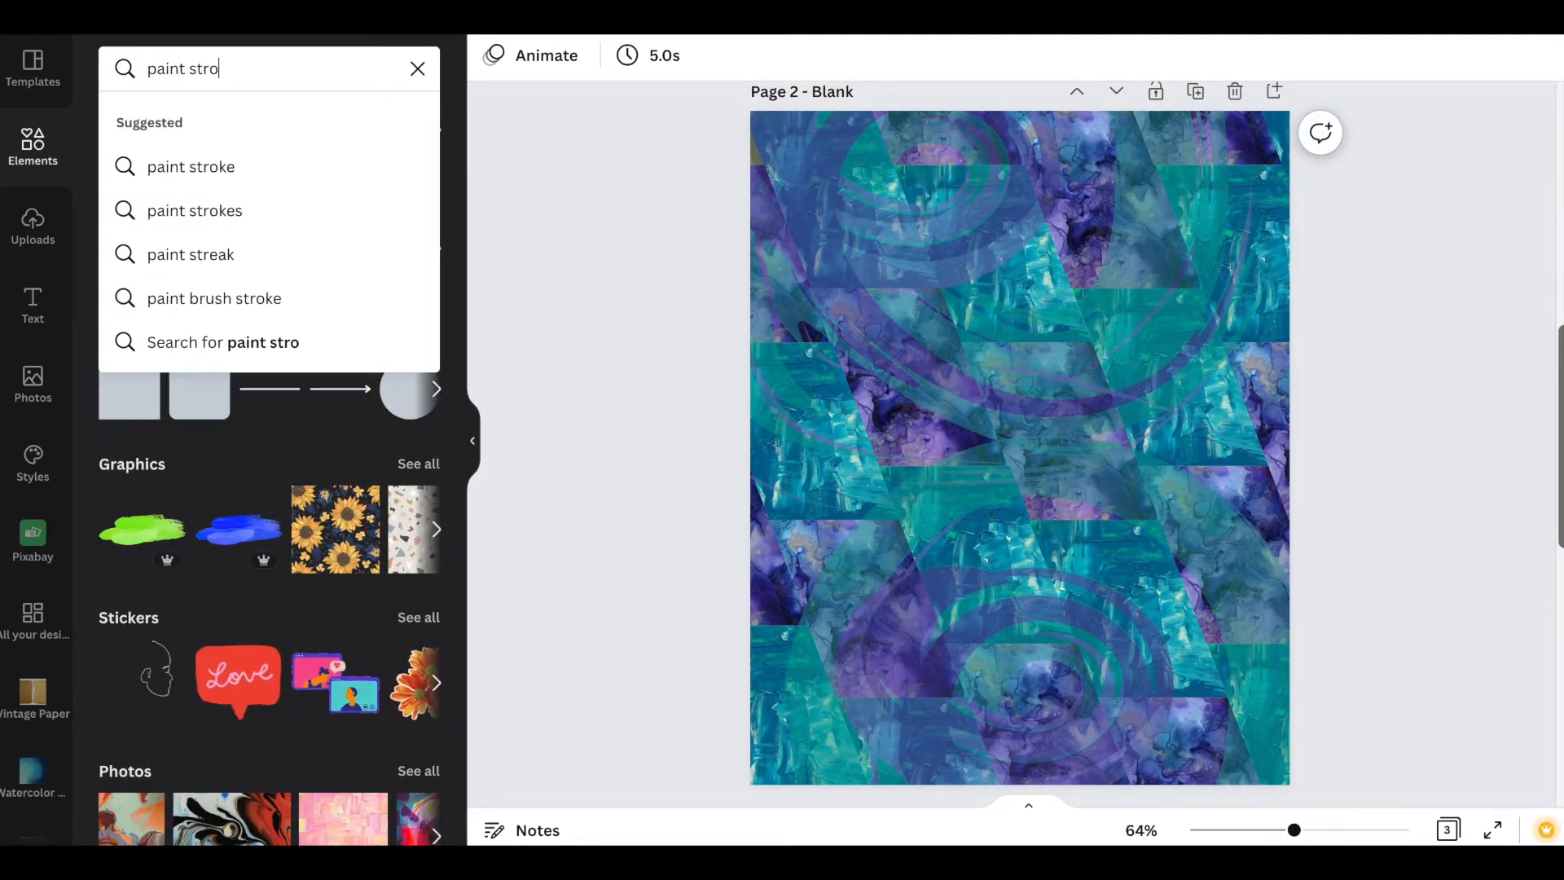
key(Return)
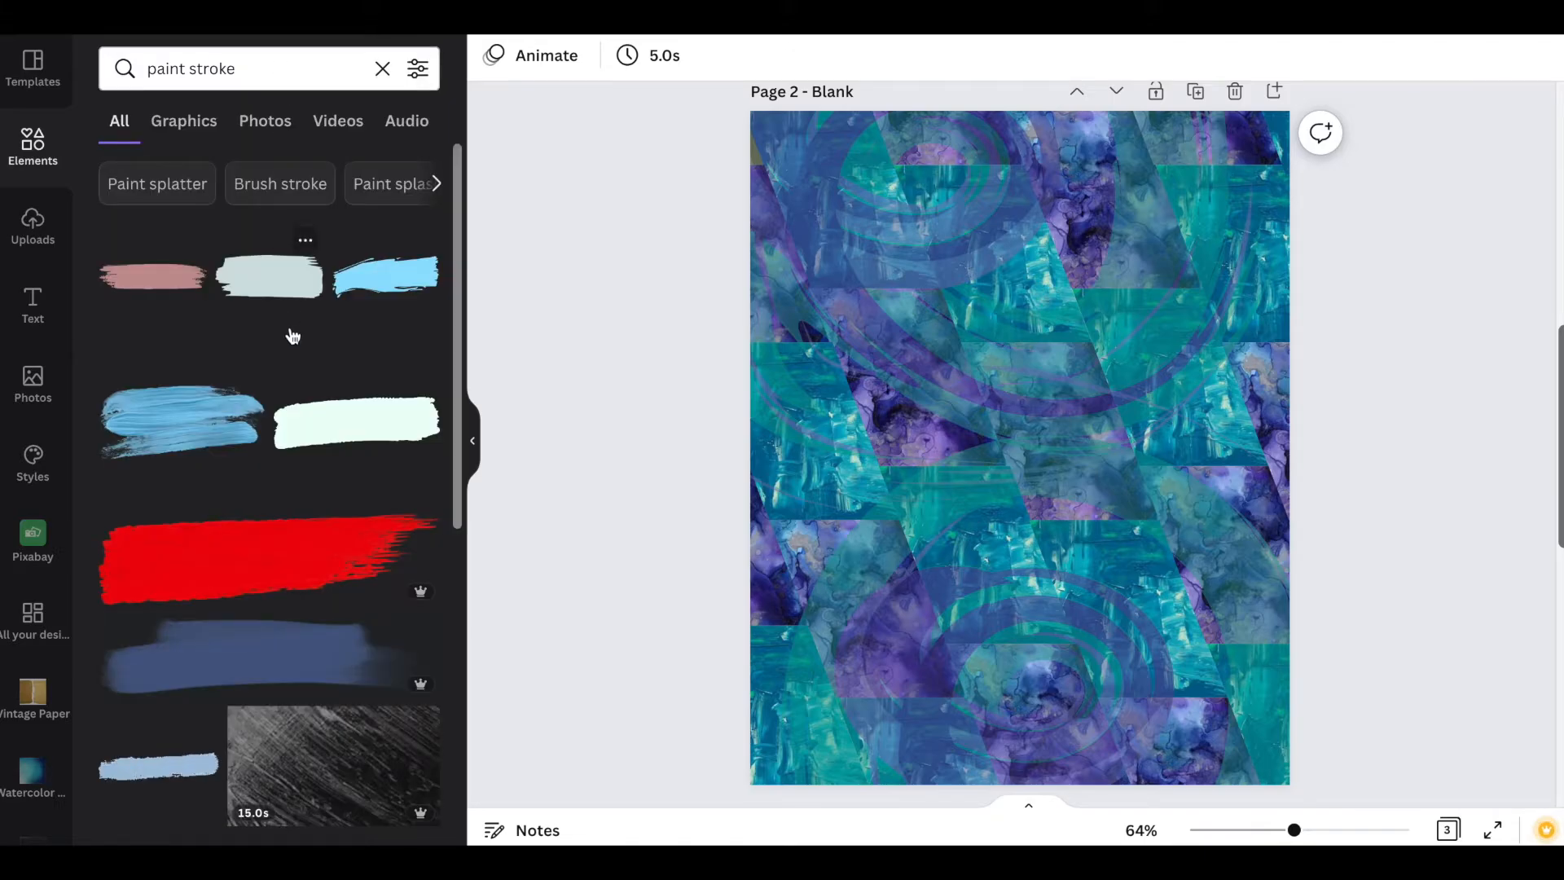
scroll(291, 337, down, 5)
scroll(292, 337, down, 1)
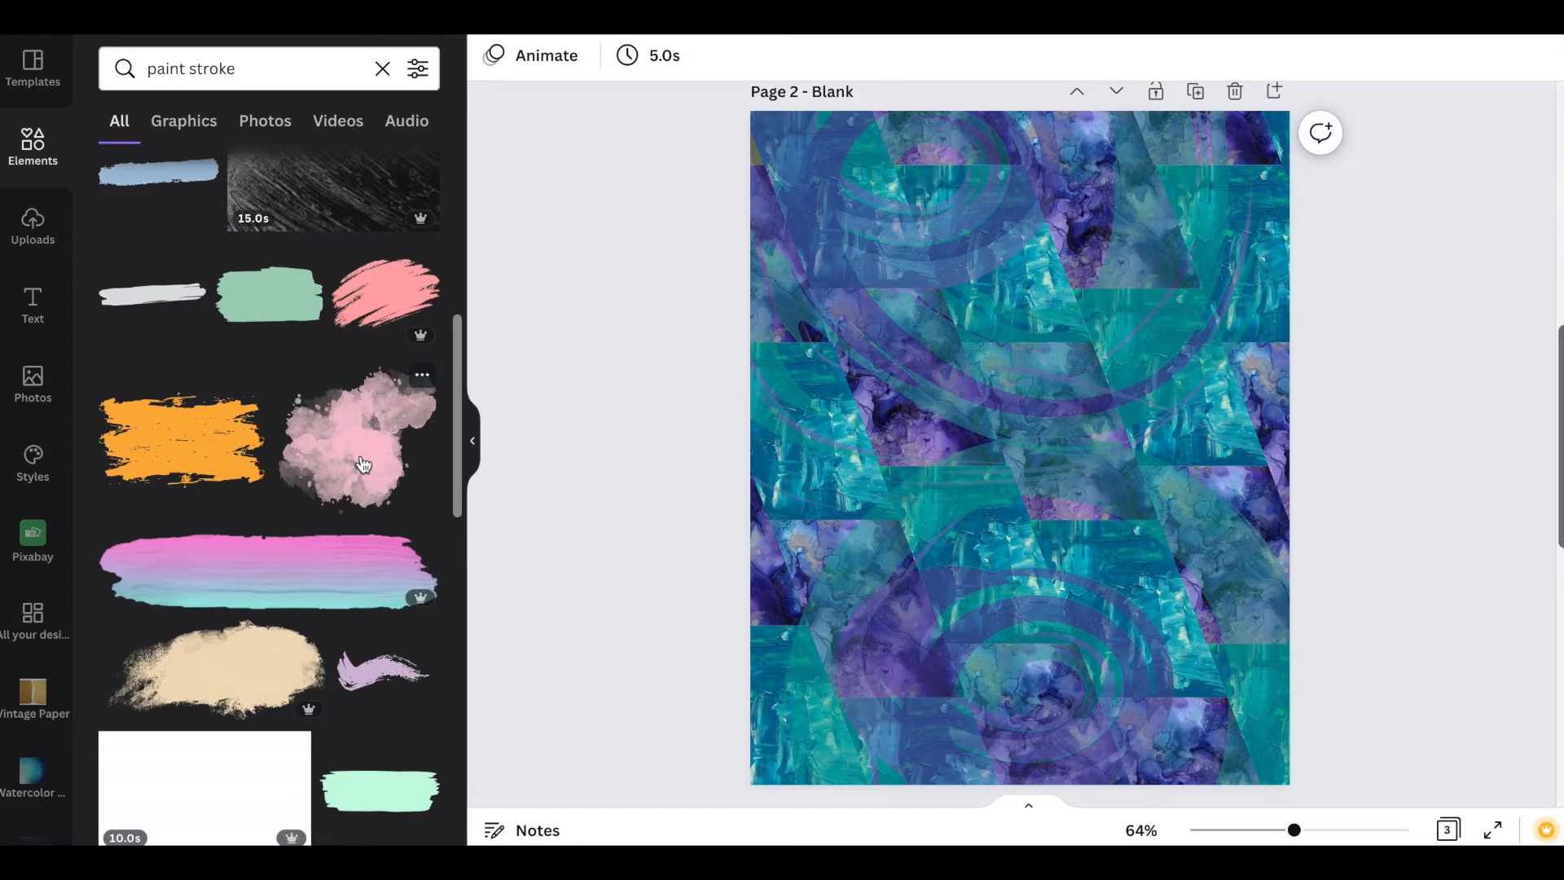
scroll(364, 464, down, 2)
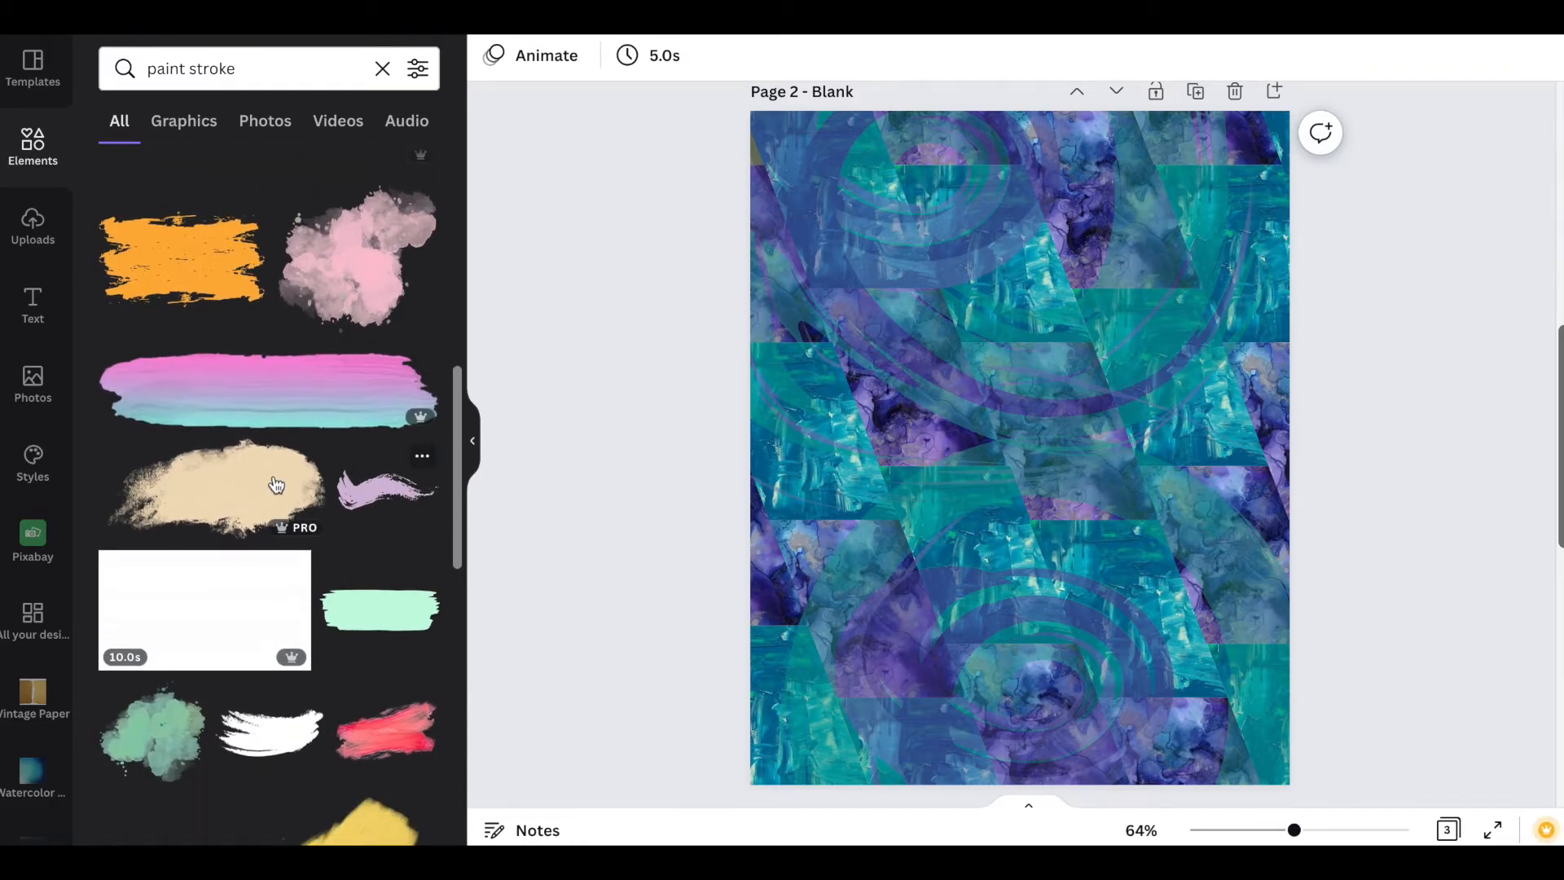
click(251, 488)
drag(1138, 458, 988, 553)
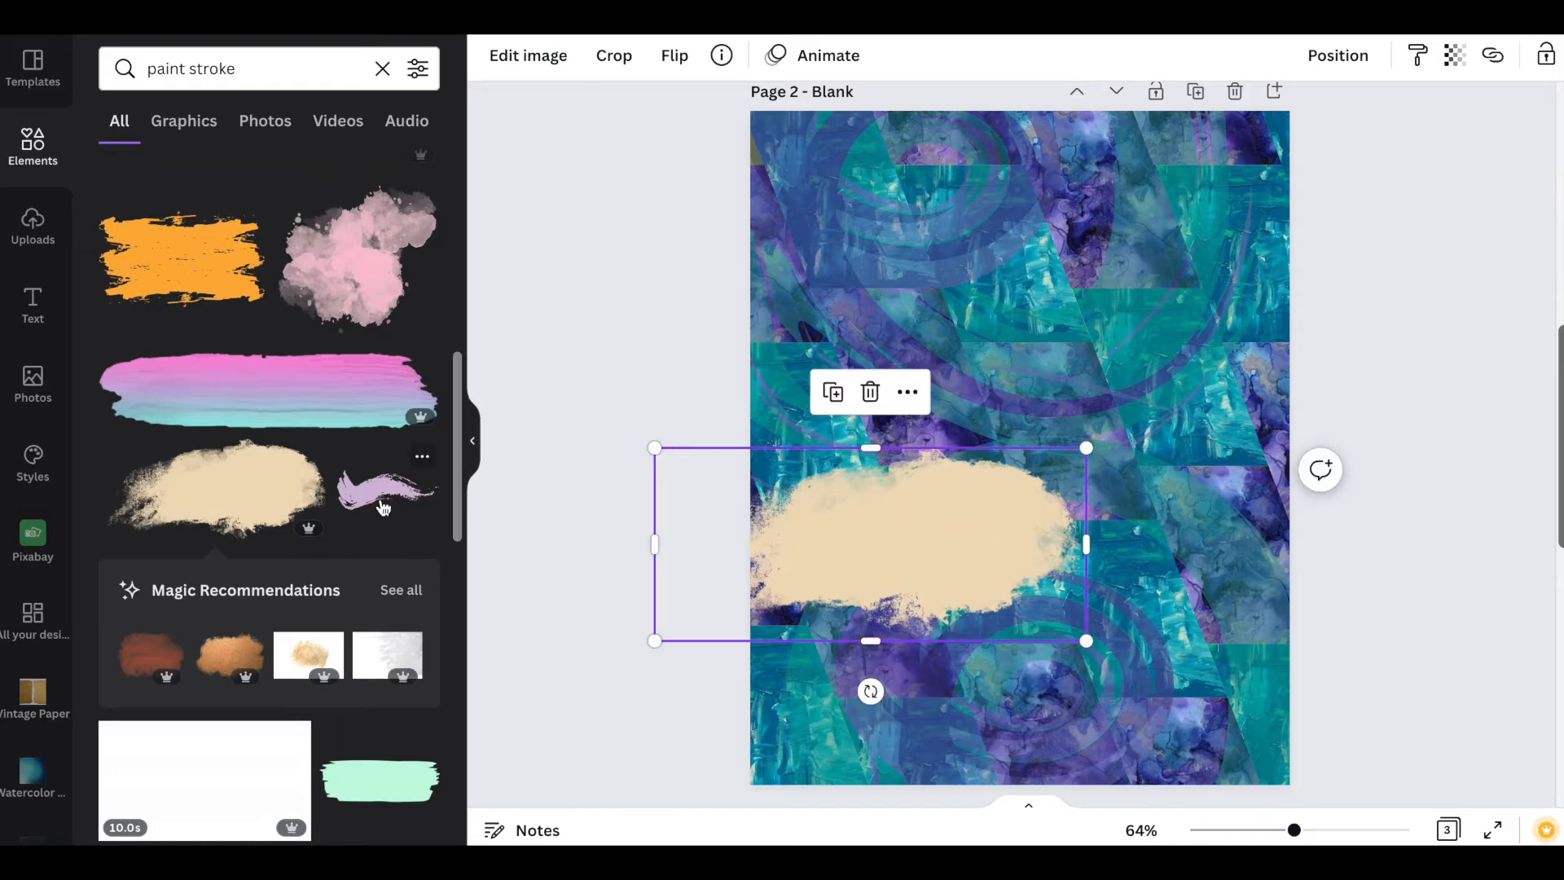
click(379, 283)
drag(1058, 492, 1176, 292)
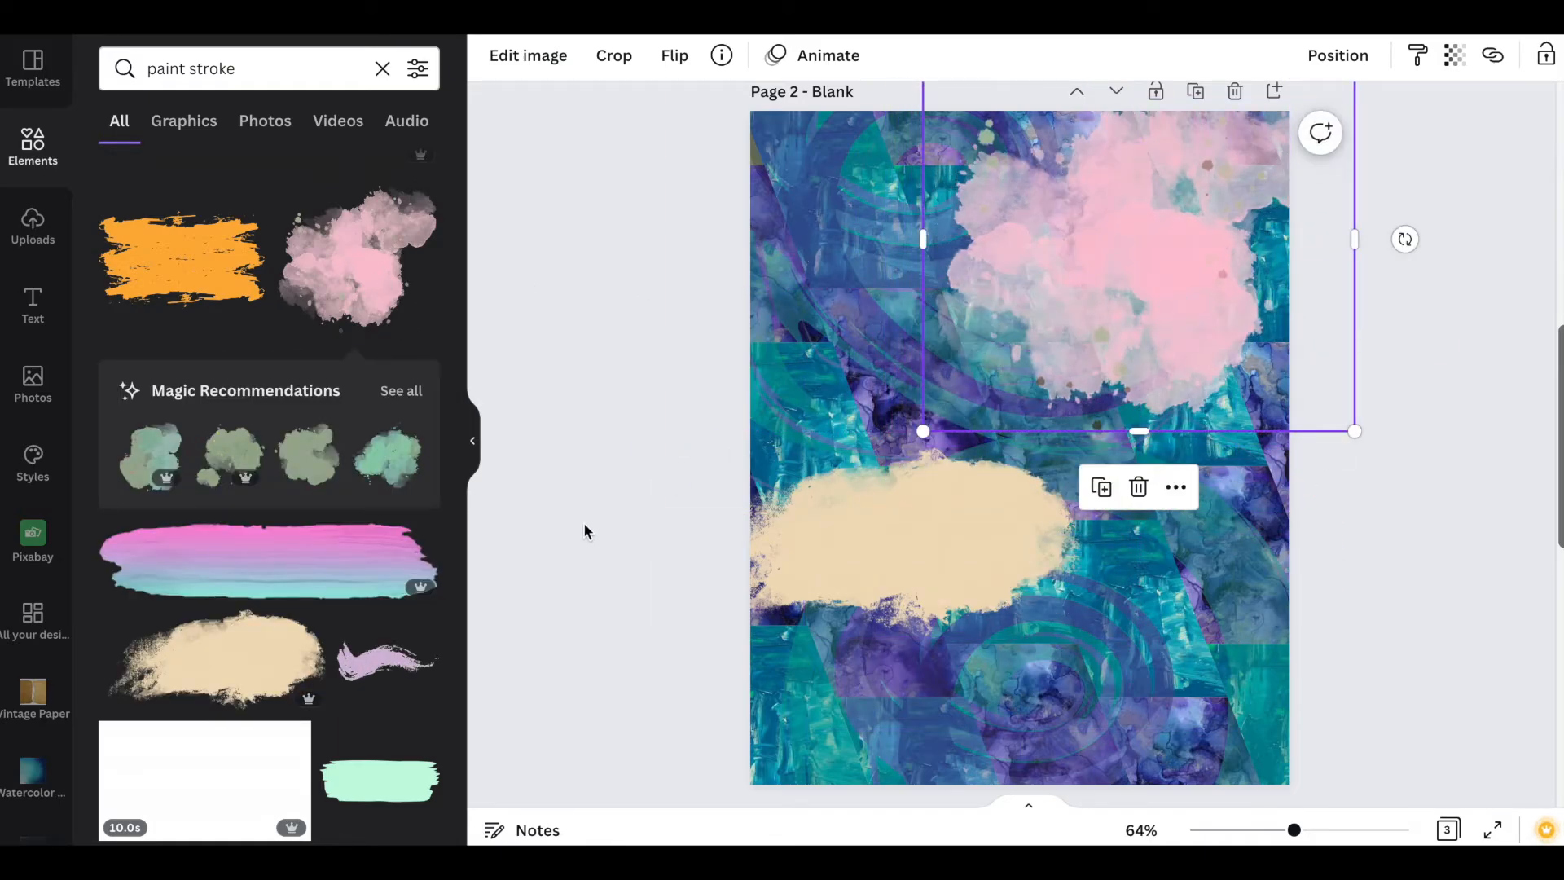
Set the beige brush stroke's transparency to 63 and make the pink watercolor splash semi-transparent as well
click(861, 587)
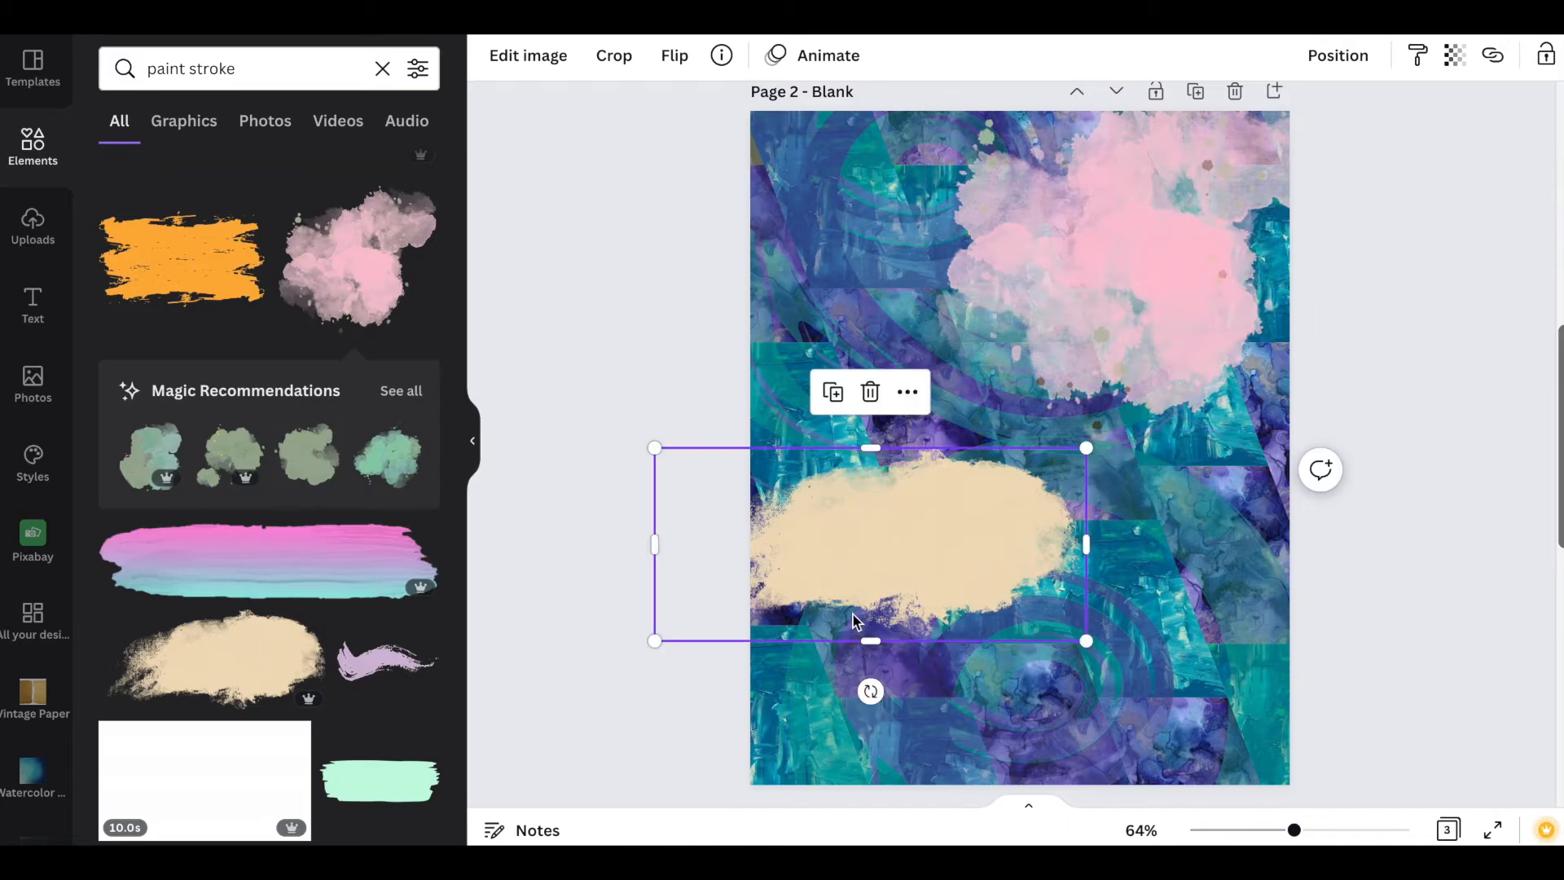
click(1452, 57)
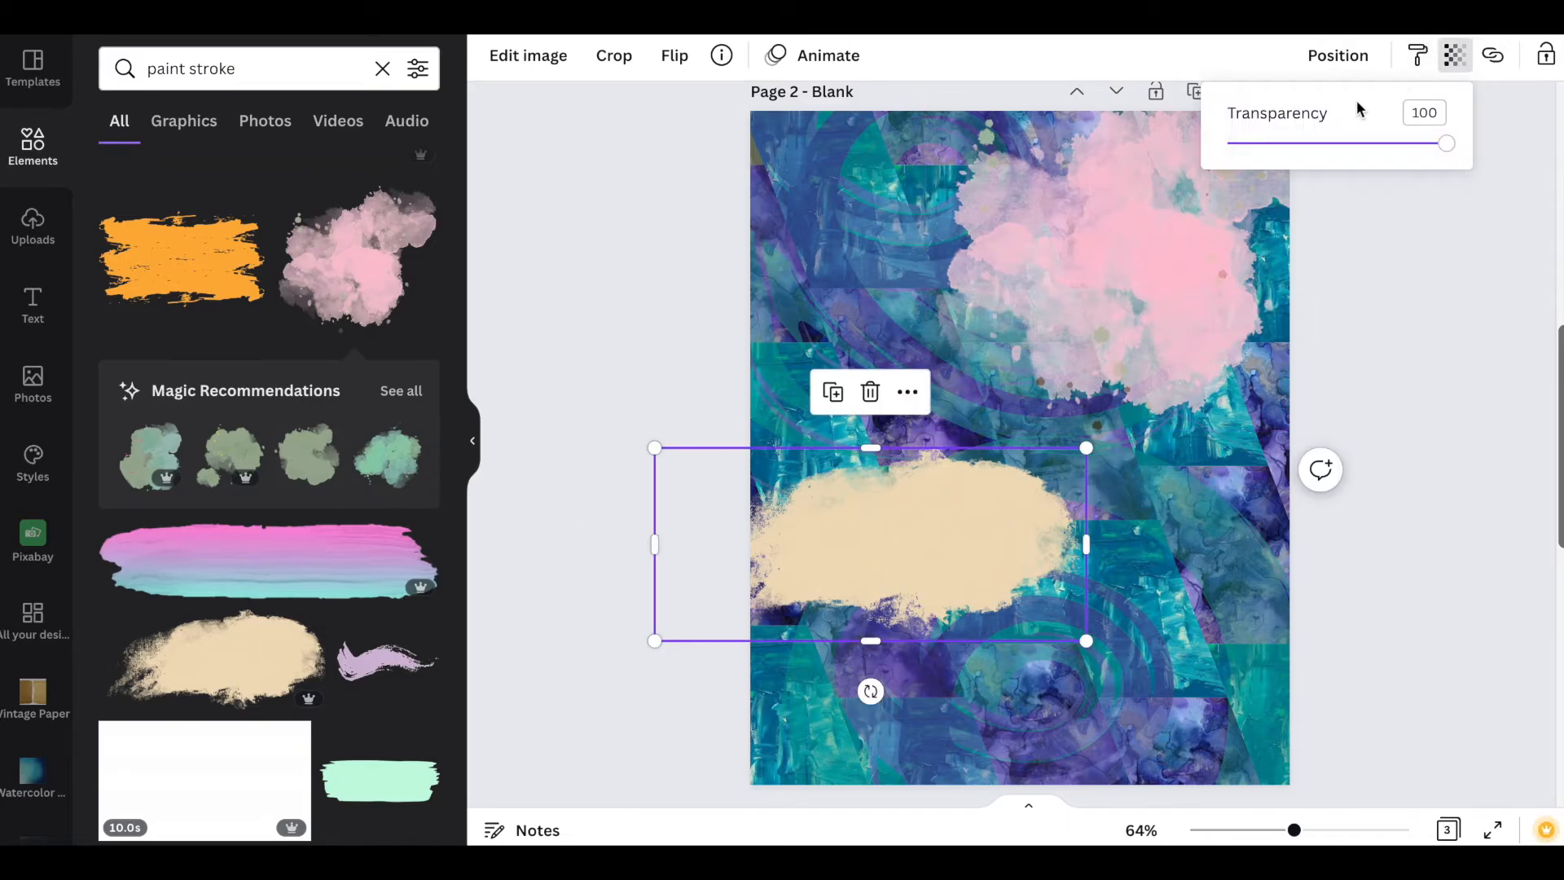
click(1367, 145)
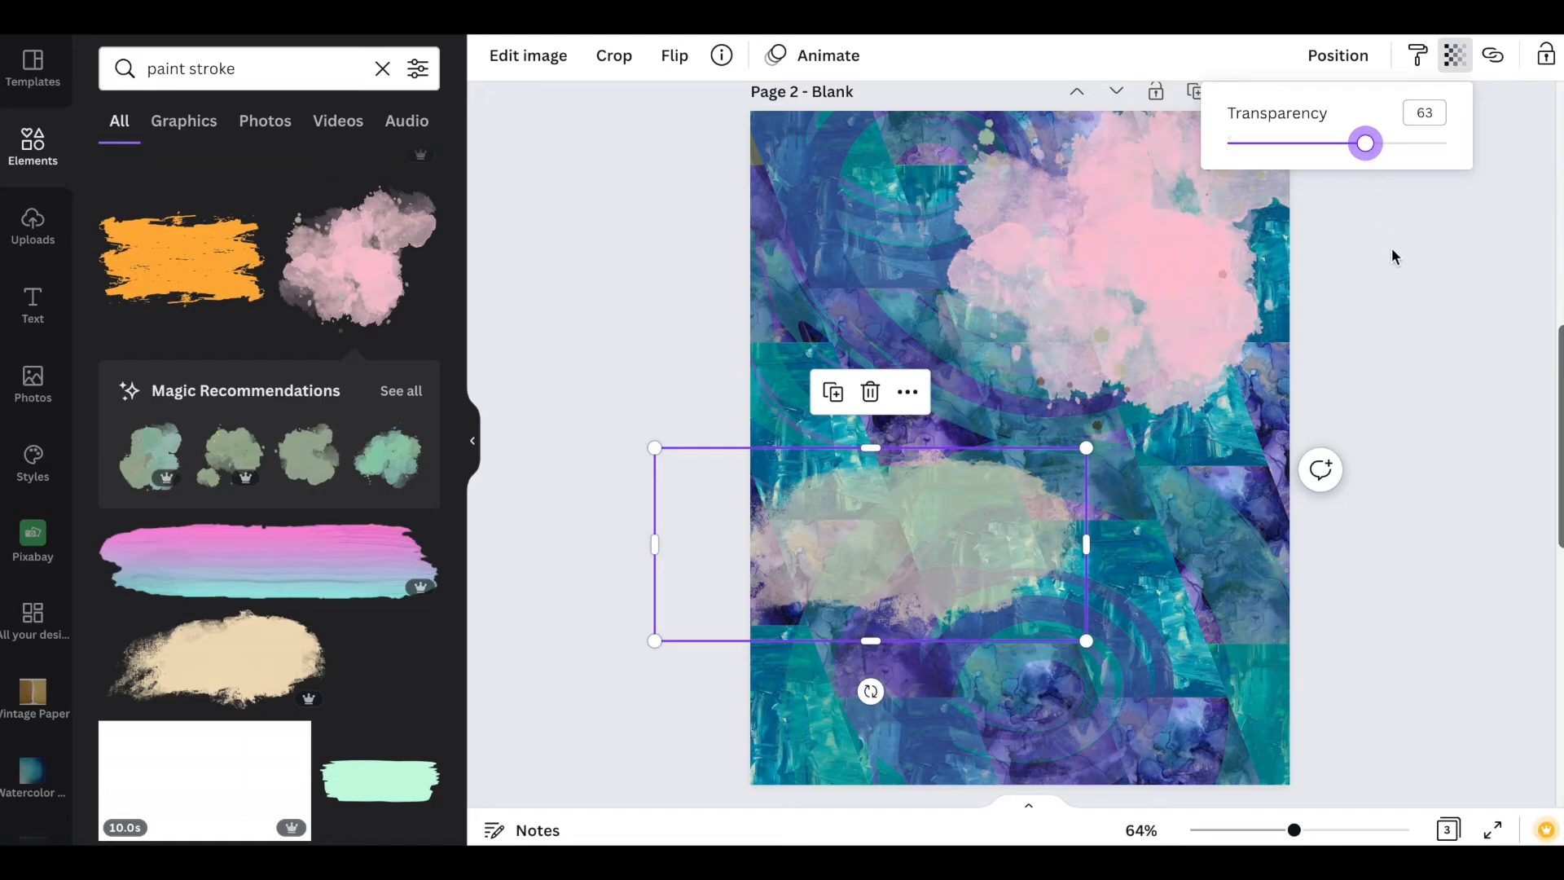
click(1393, 255)
click(1195, 273)
click(1457, 58)
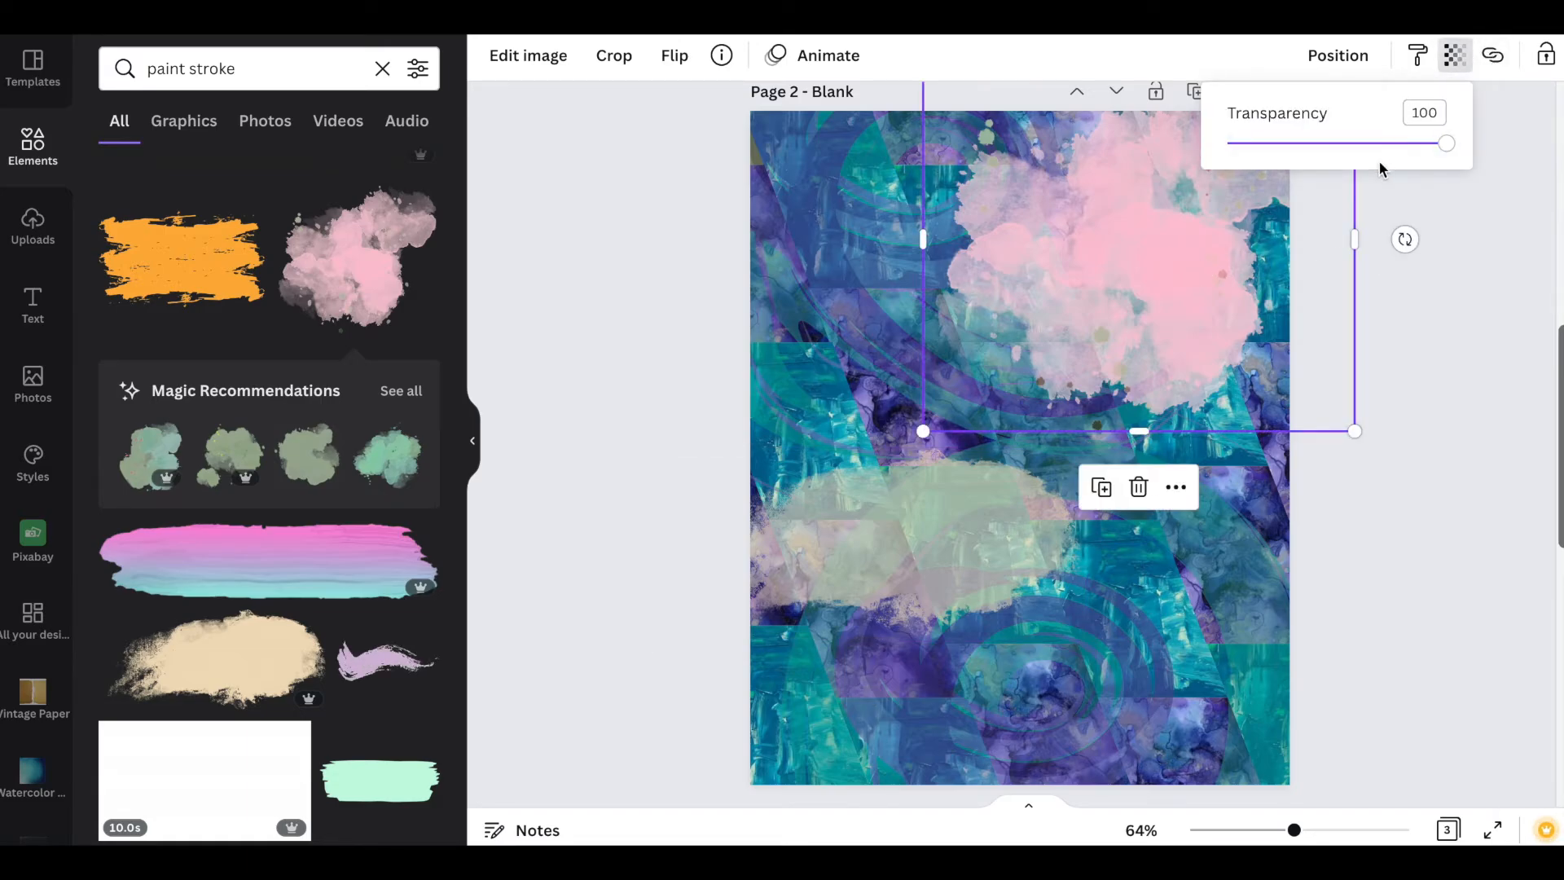
click(1382, 143)
click(1469, 269)
click(1415, 283)
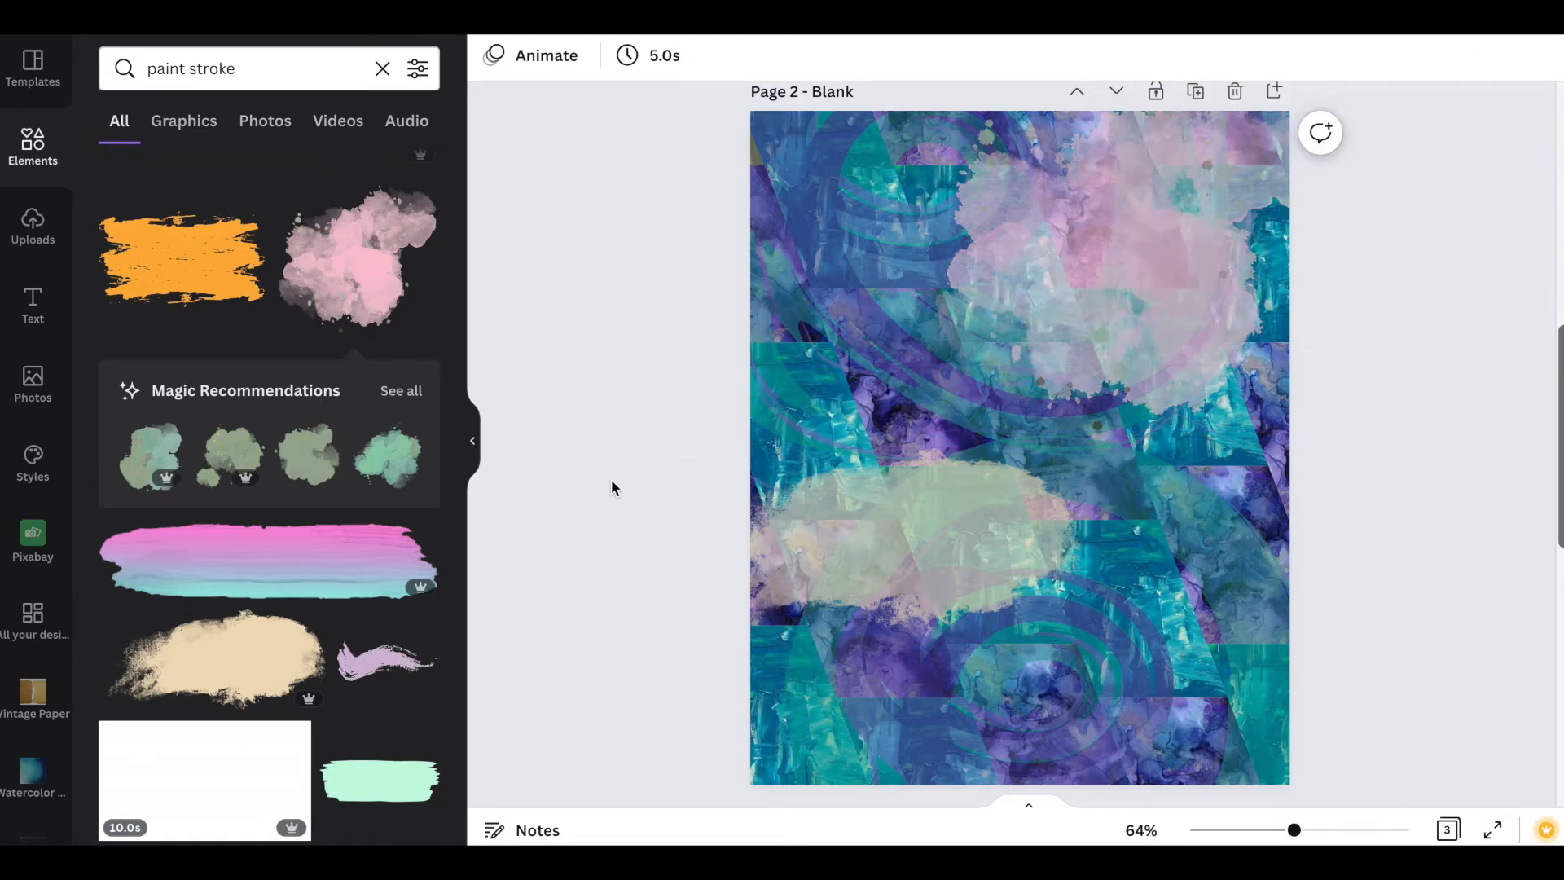
Add the green watercolor splash to the lower part of page 2 and make it semi-transparent
scroll(414, 547, down, 5)
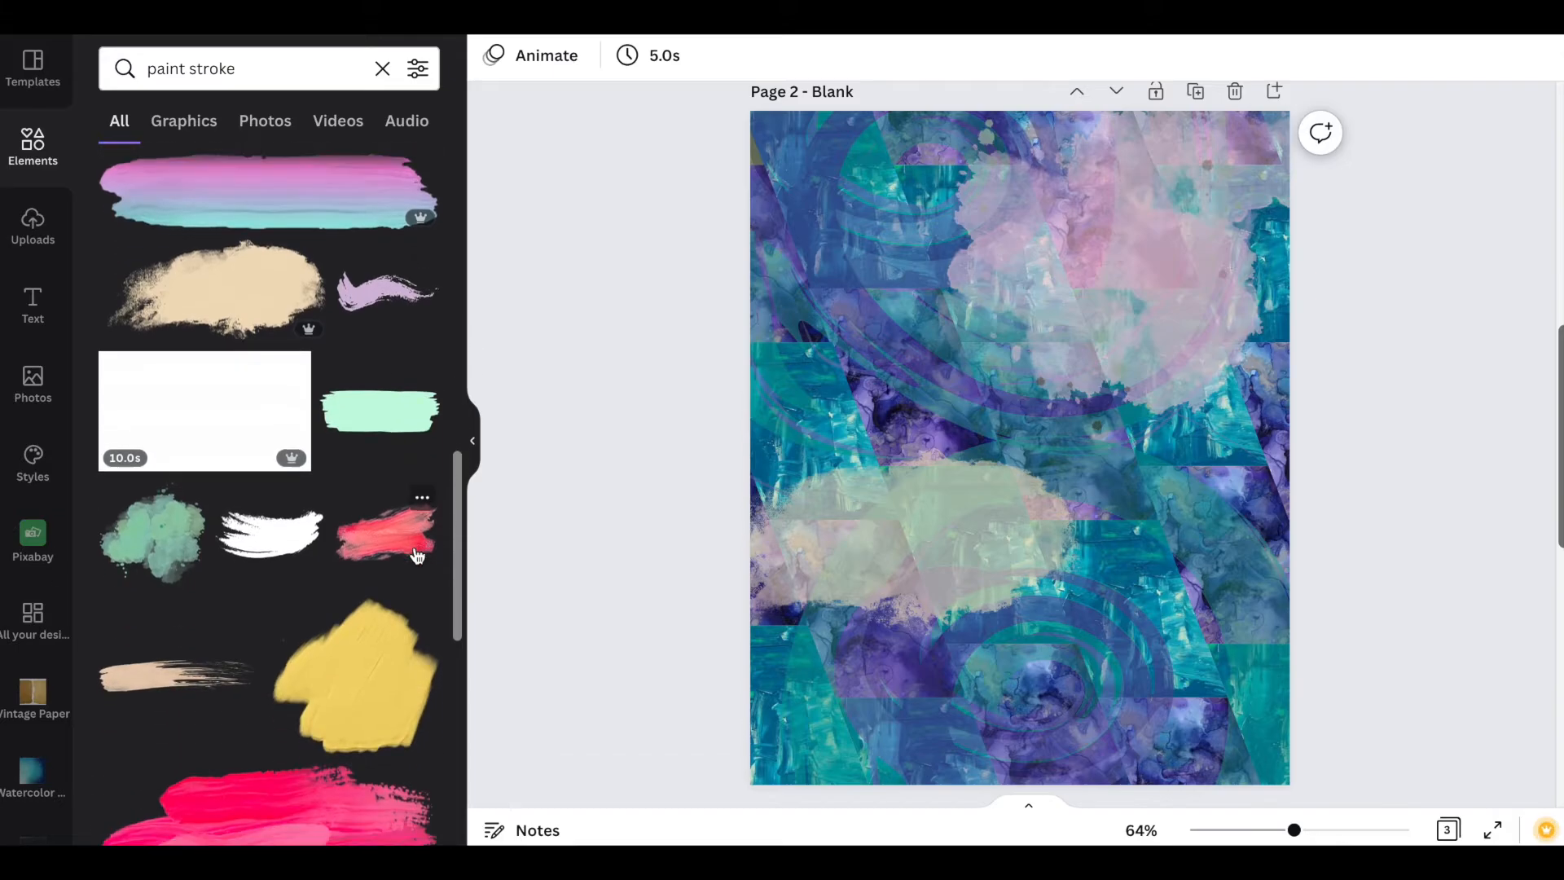
click(152, 540)
click(1080, 464)
drag(1081, 464, 1086, 684)
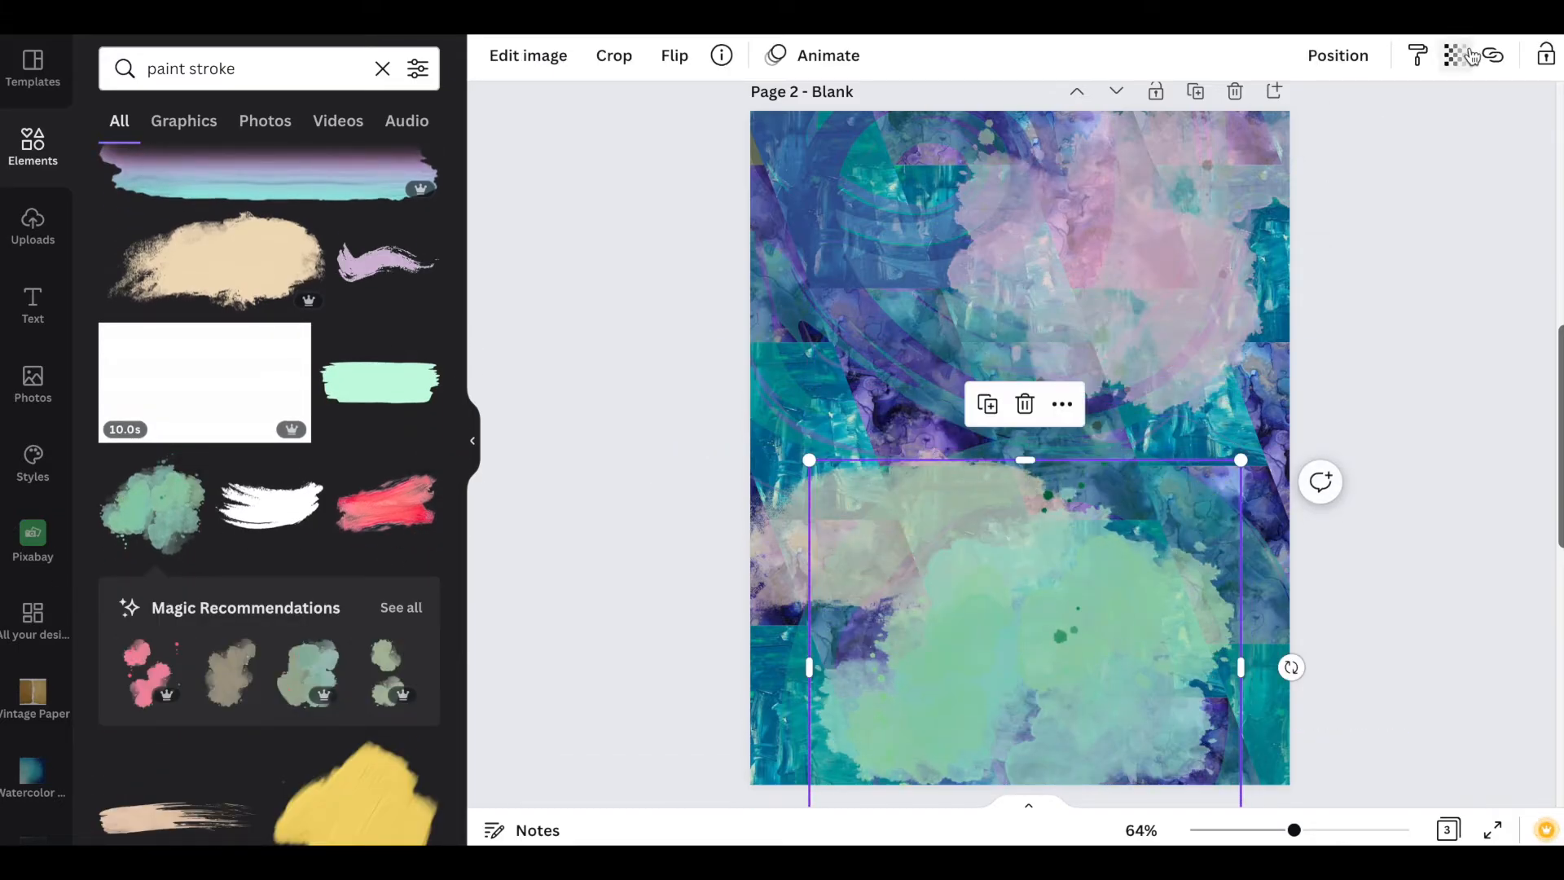
click(1455, 55)
click(1366, 145)
click(1424, 280)
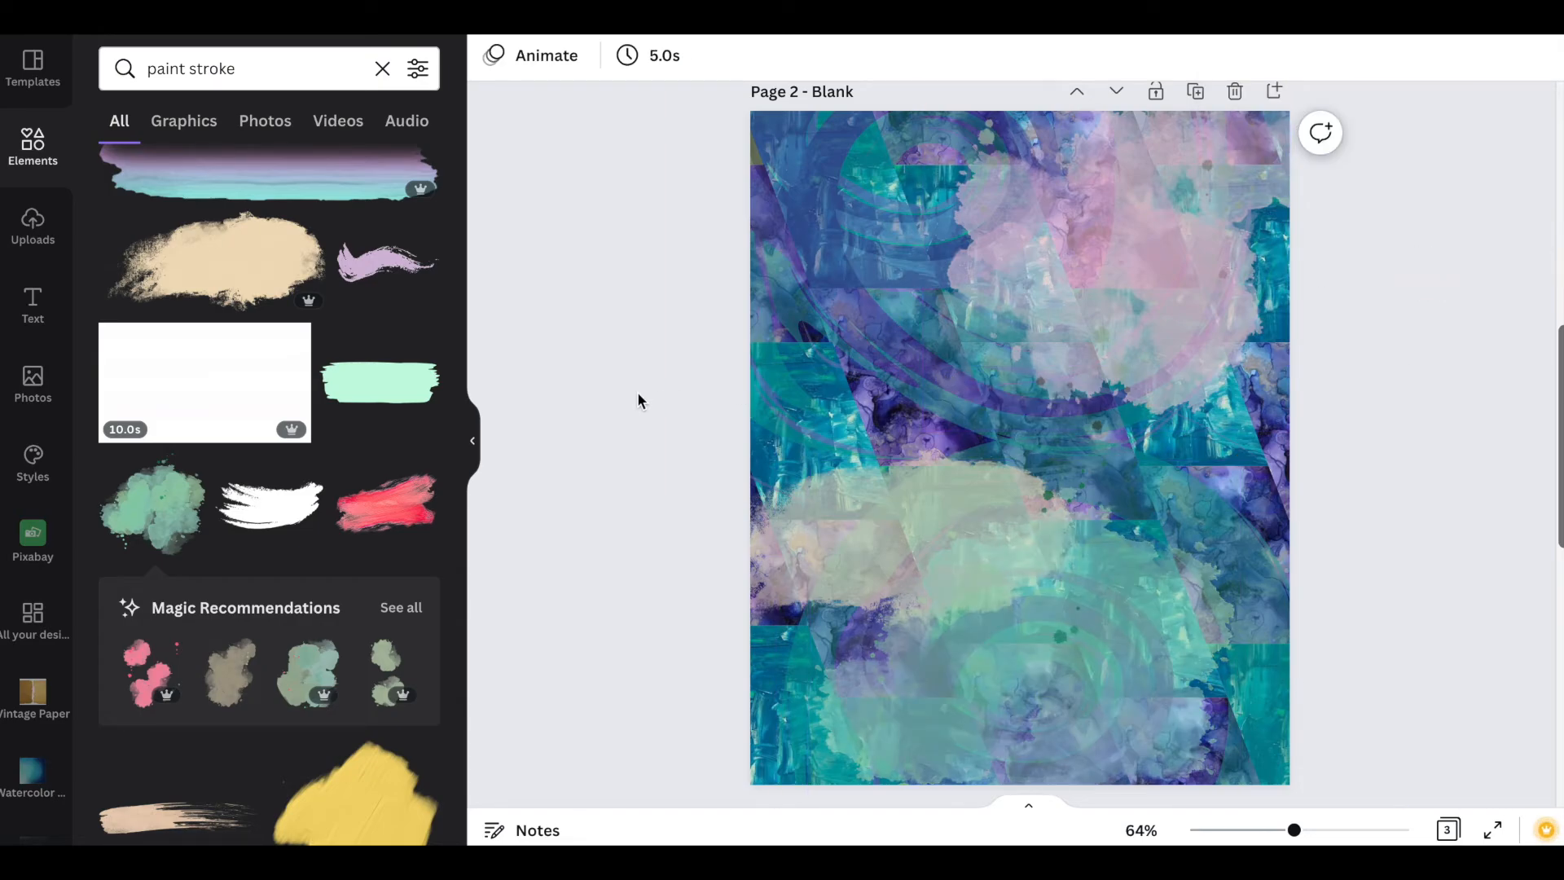
scroll(638, 399, down, 2)
scroll(638, 400, up, 2)
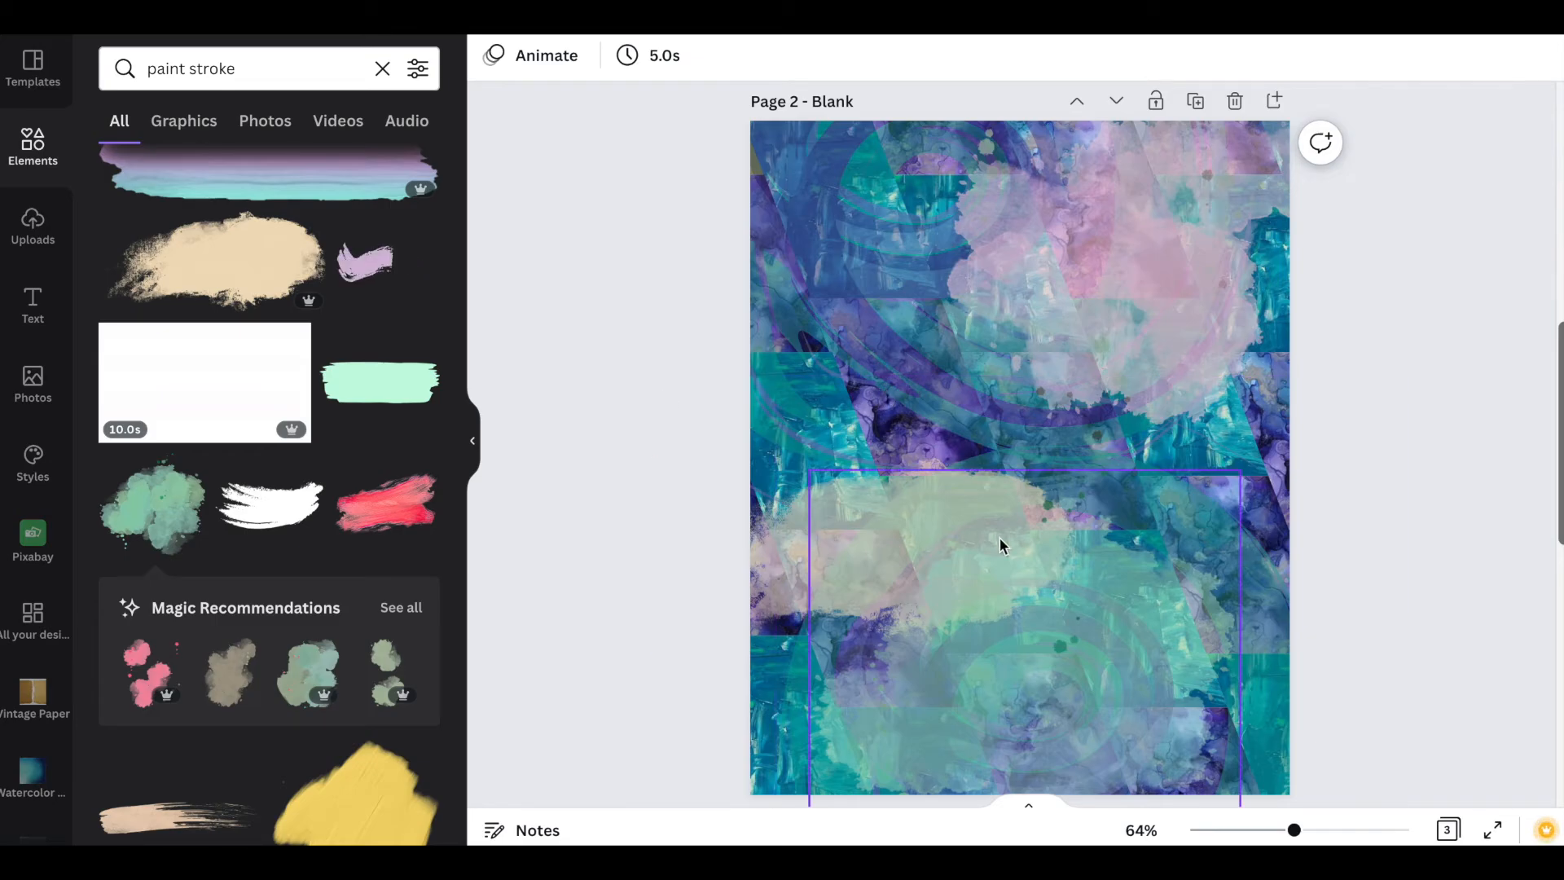
drag(1296, 834, 1320, 831)
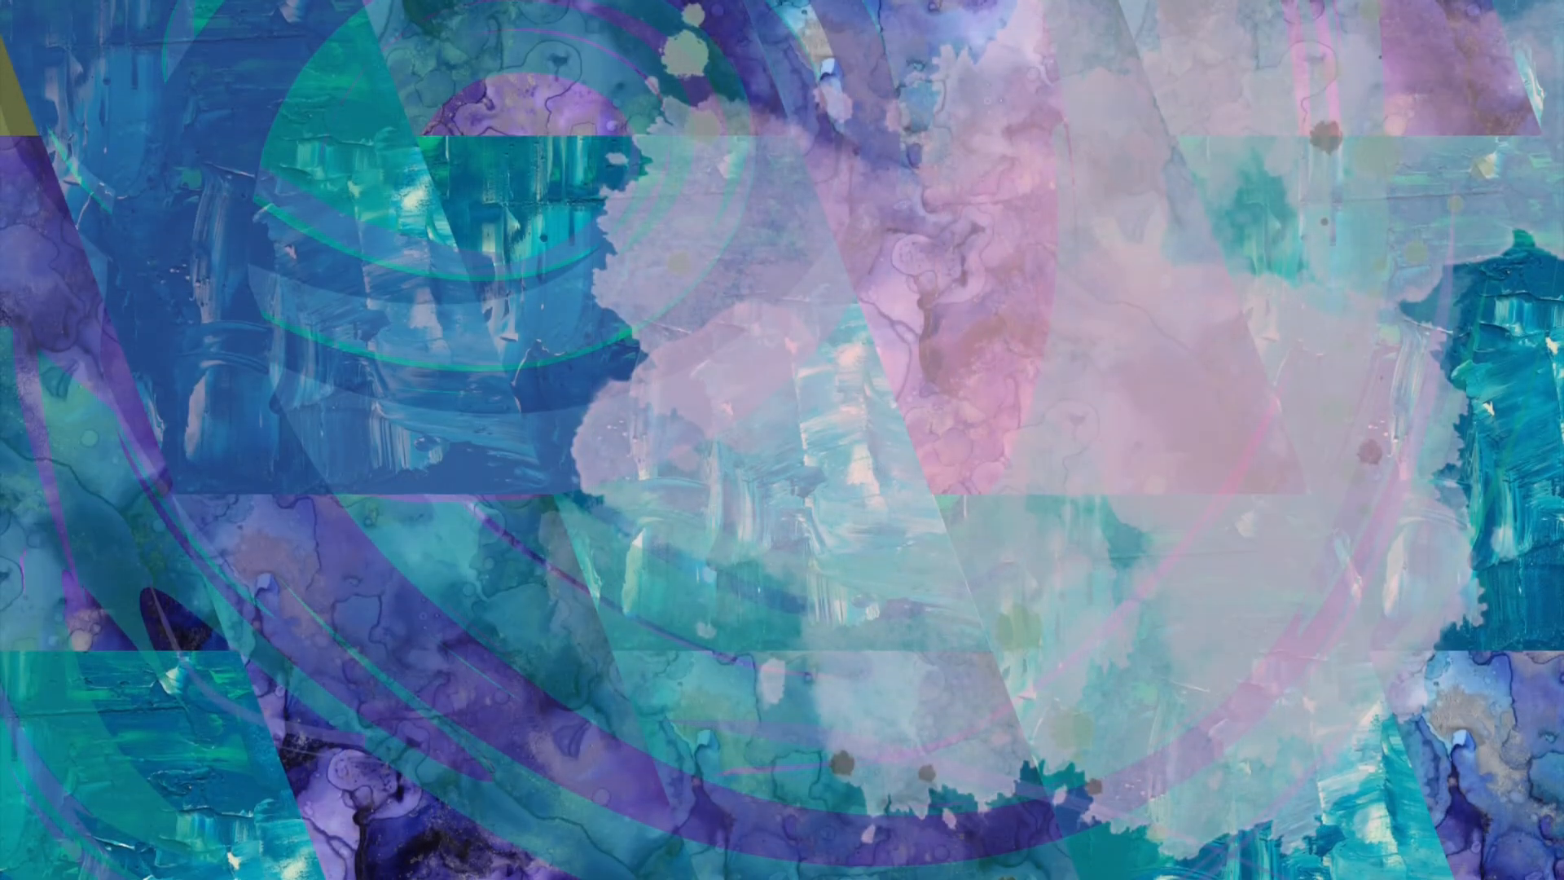